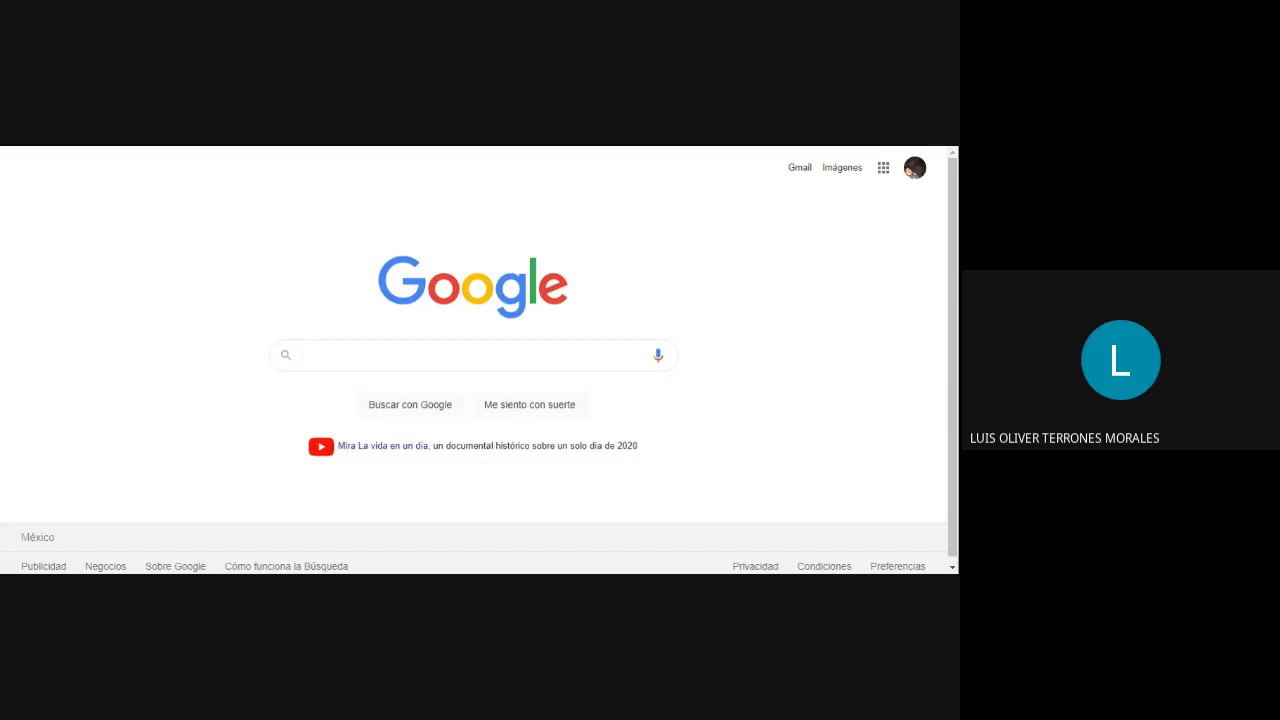
Search Google for "geogebra" and open the official GeoGebra website from the results
click(540, 354)
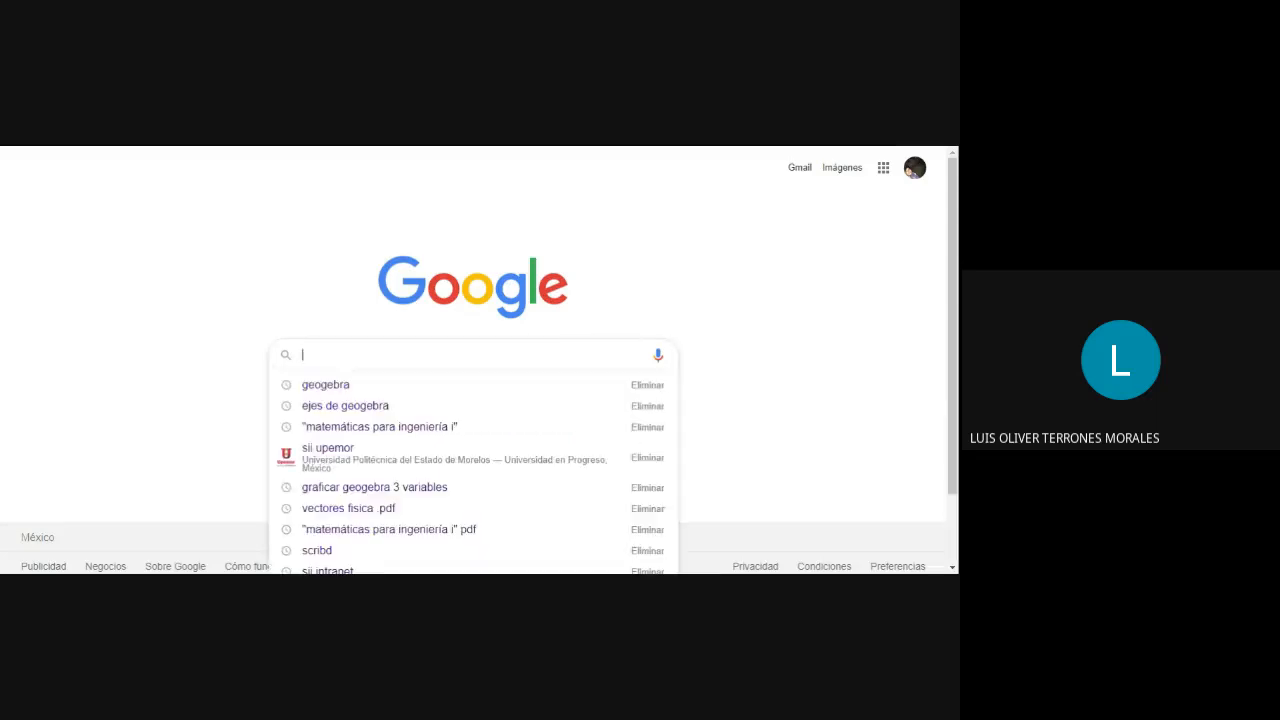
text(geogebra)
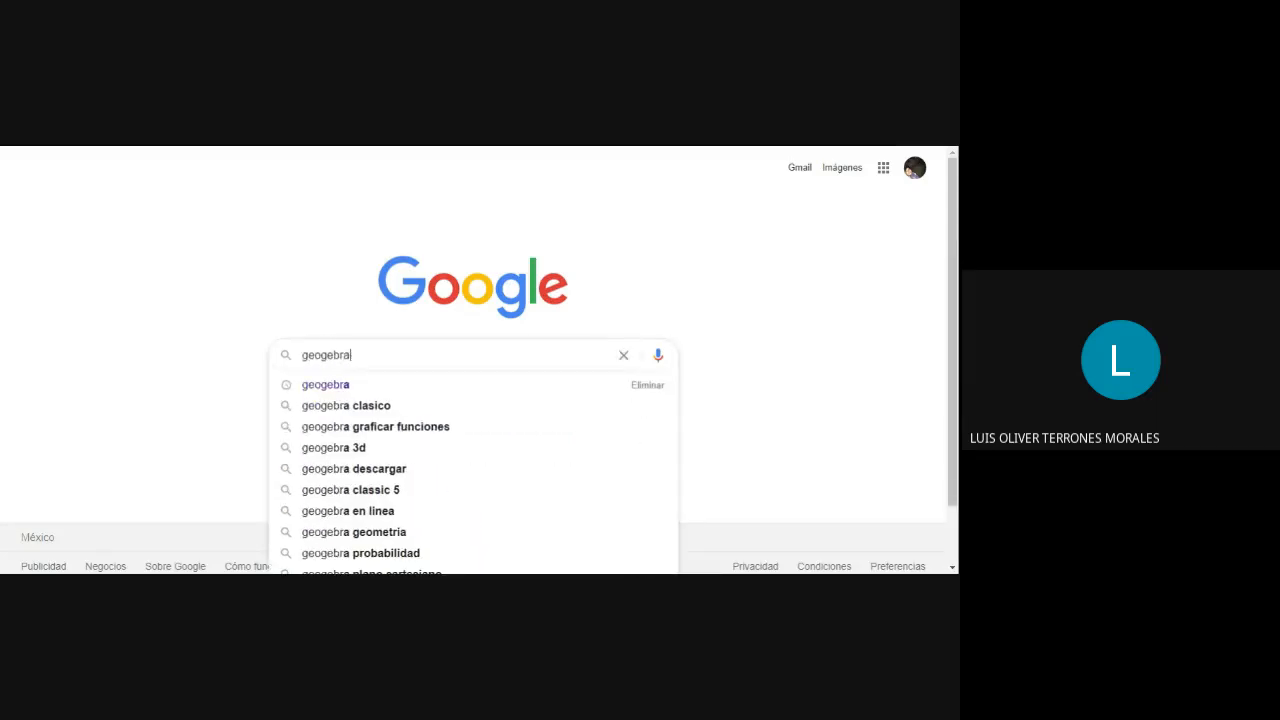
key(Escape)
key(Return)
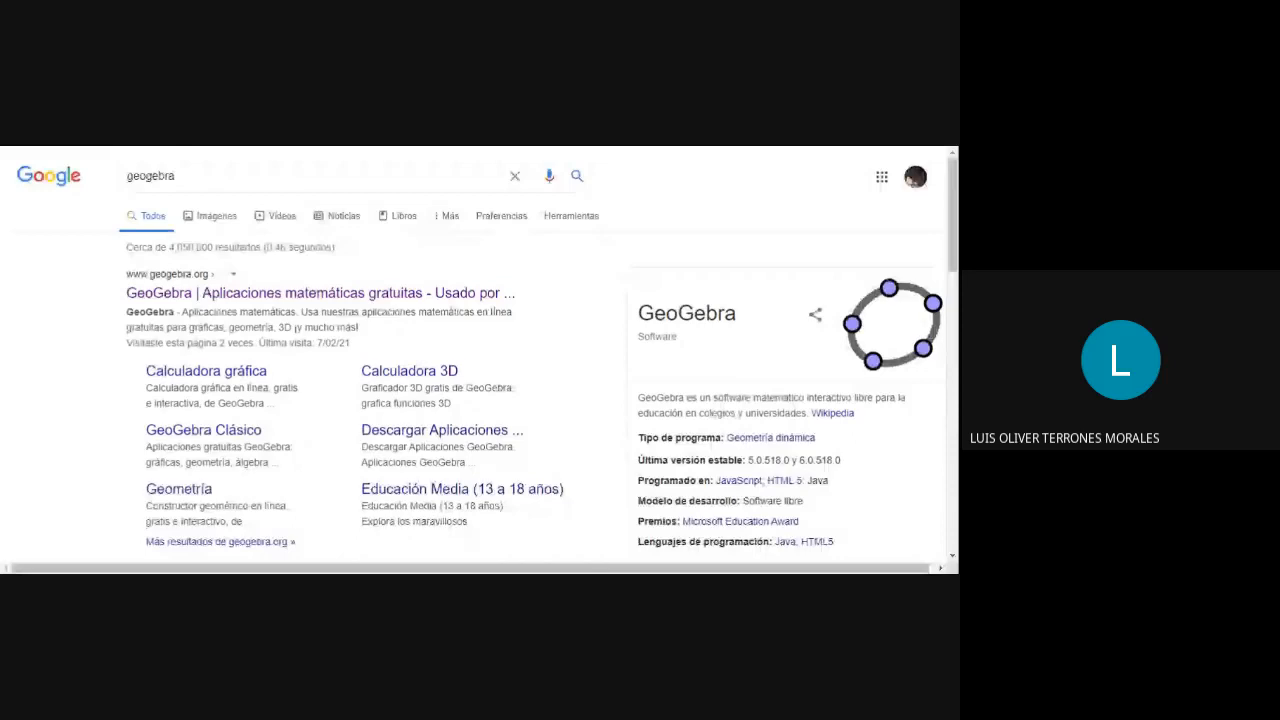
click(289, 295)
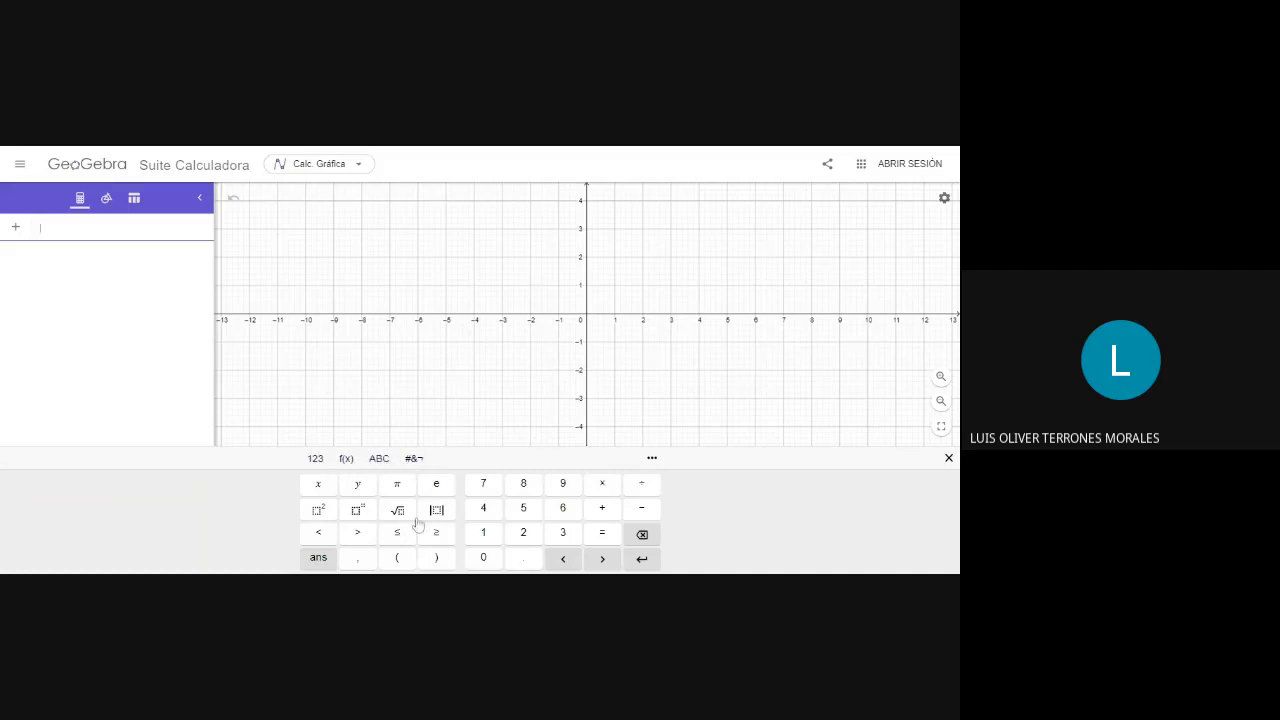
Examine the virtual keyboard's numeric, function, alphabetic, uppercase, Greek and symbol layouts, finishing on the numeric layout
click(314, 460)
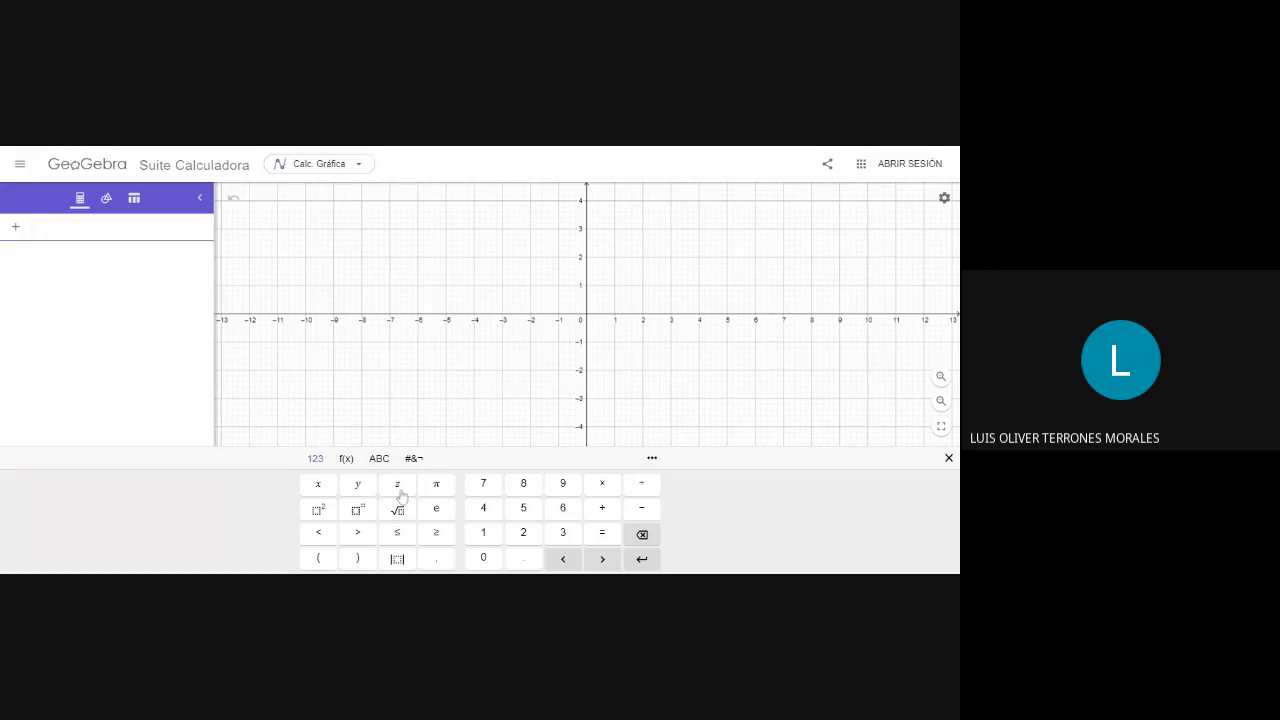
click(346, 460)
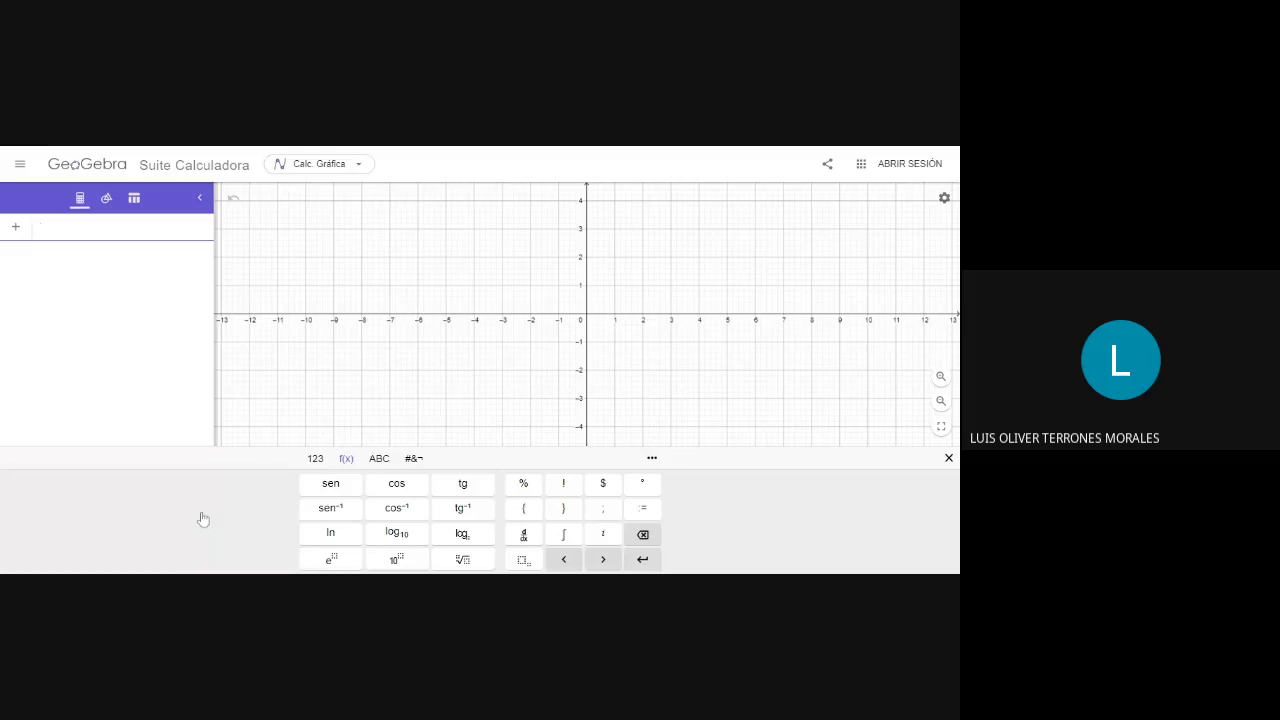
click(380, 461)
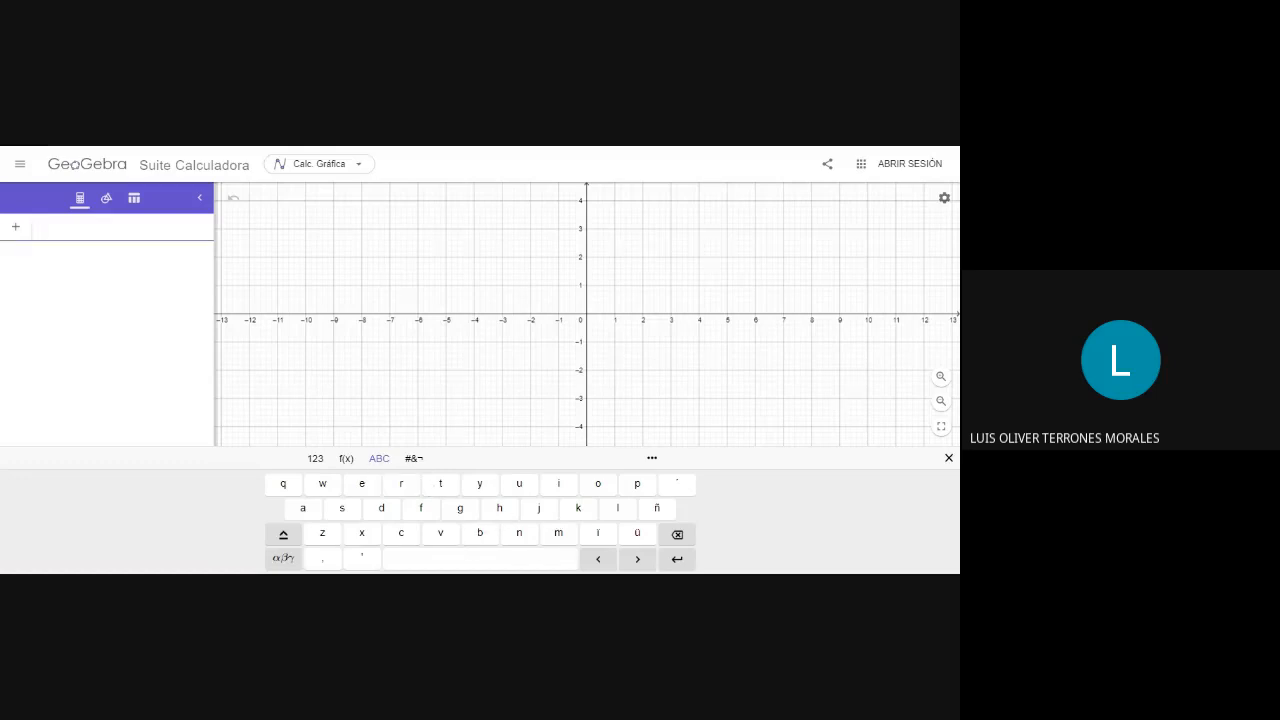
click(283, 535)
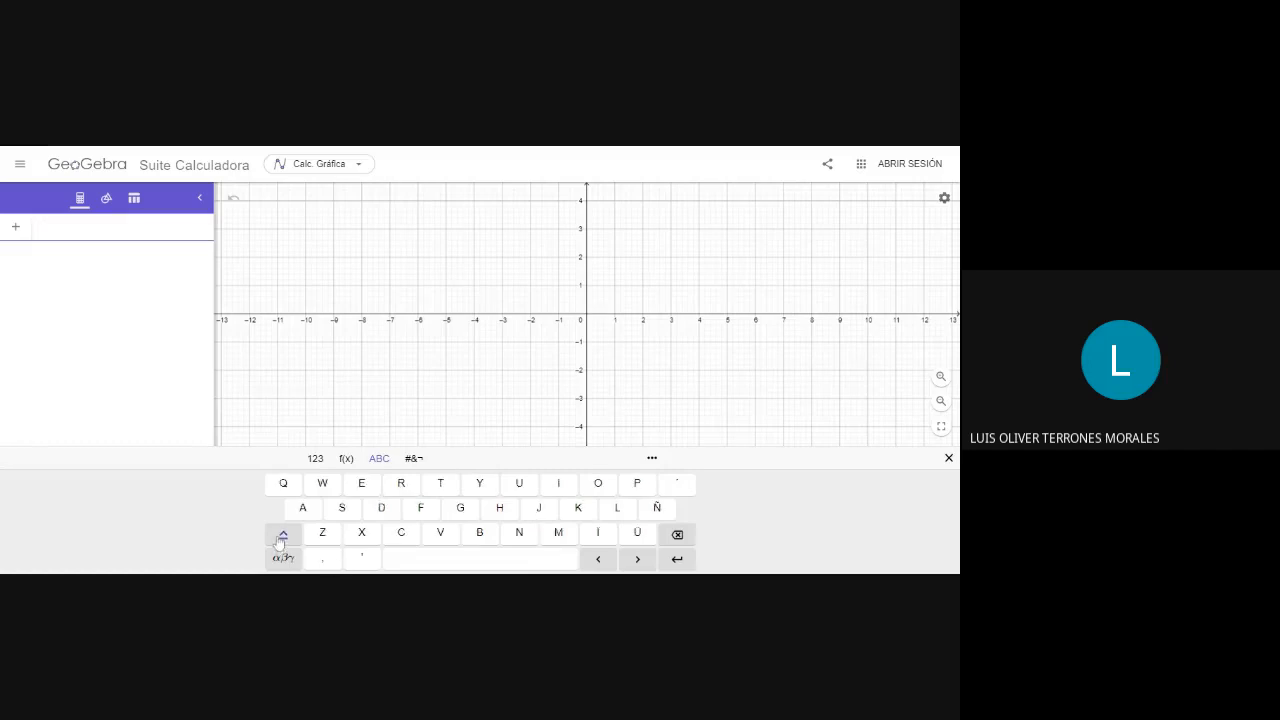
click(283, 535)
click(283, 535)
click(283, 535)
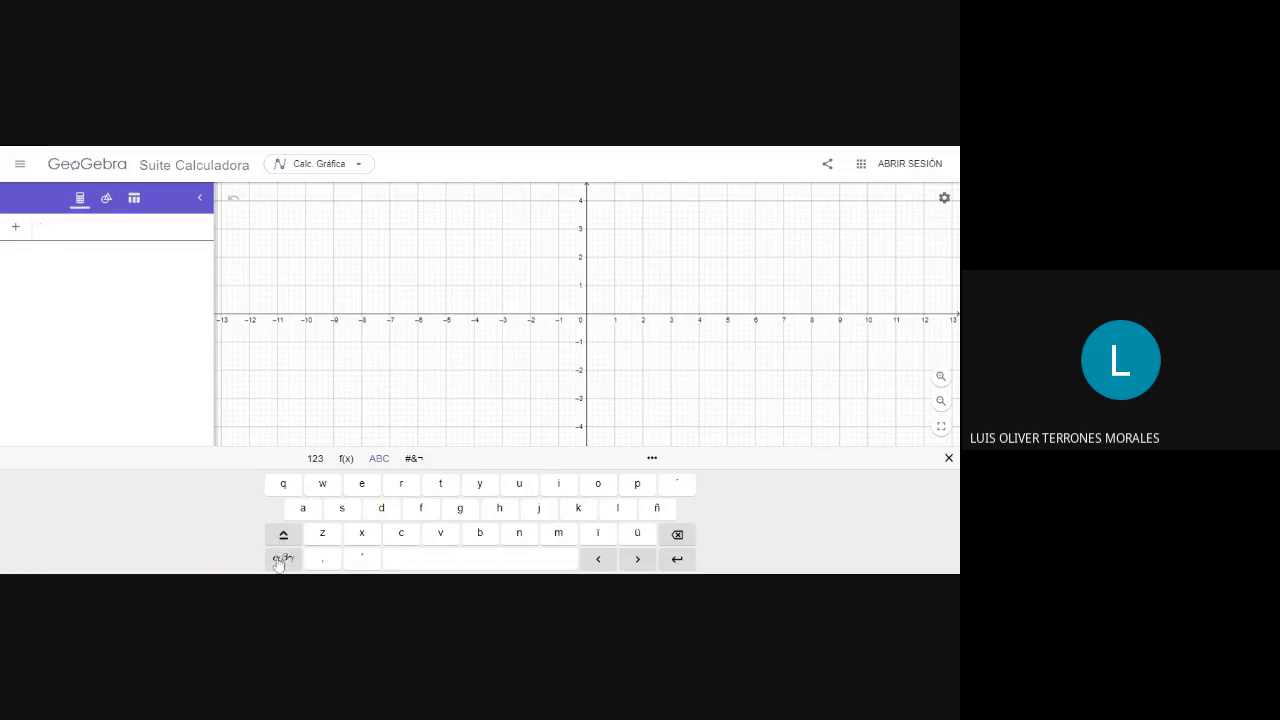
click(283, 560)
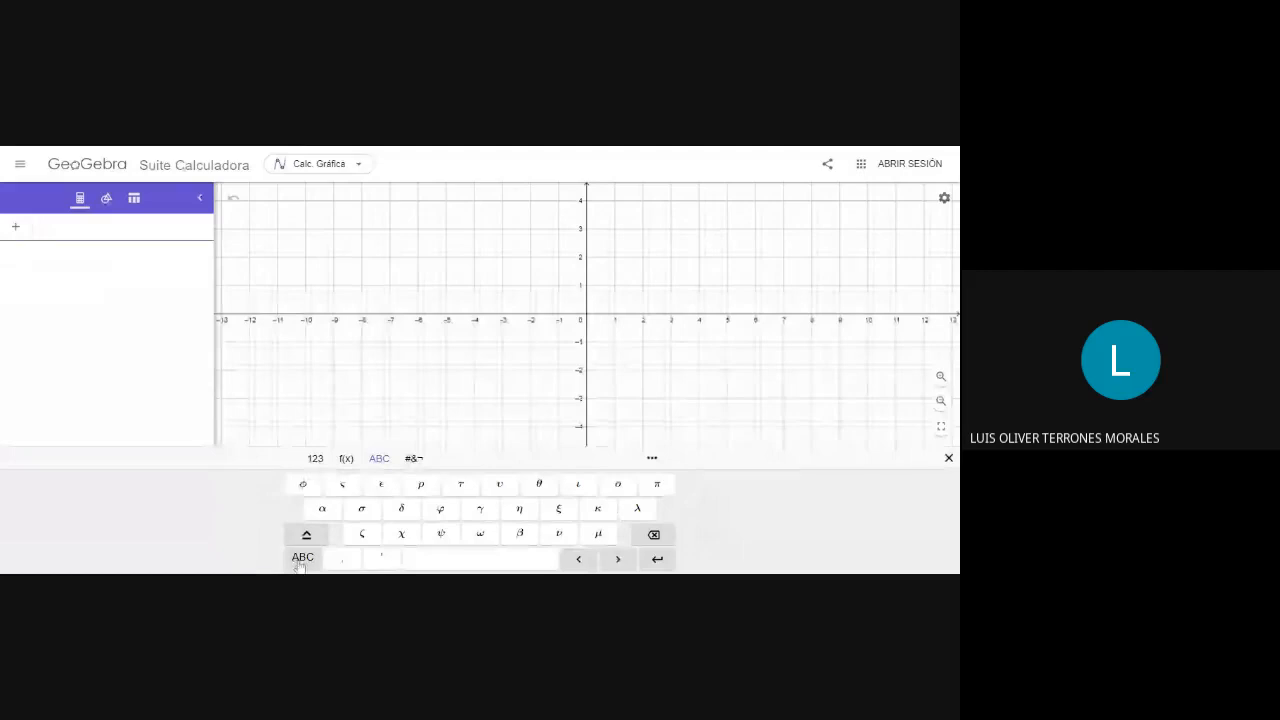
click(300, 562)
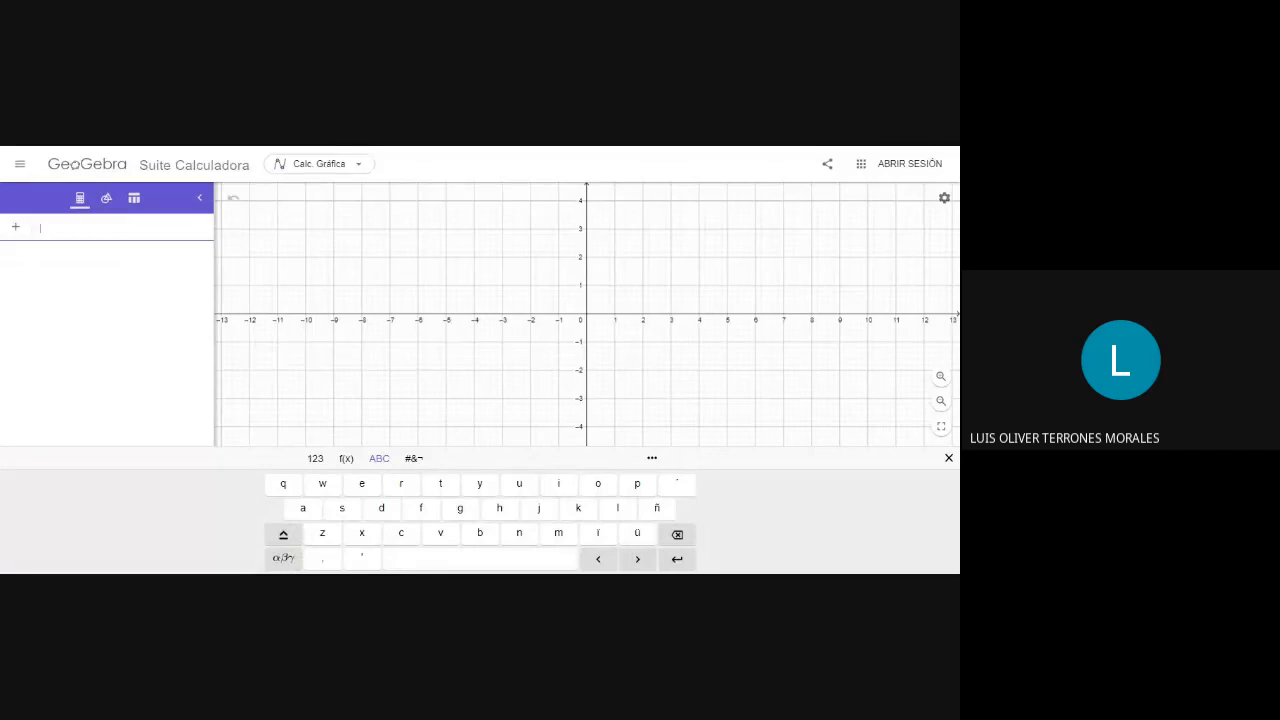
click(281, 561)
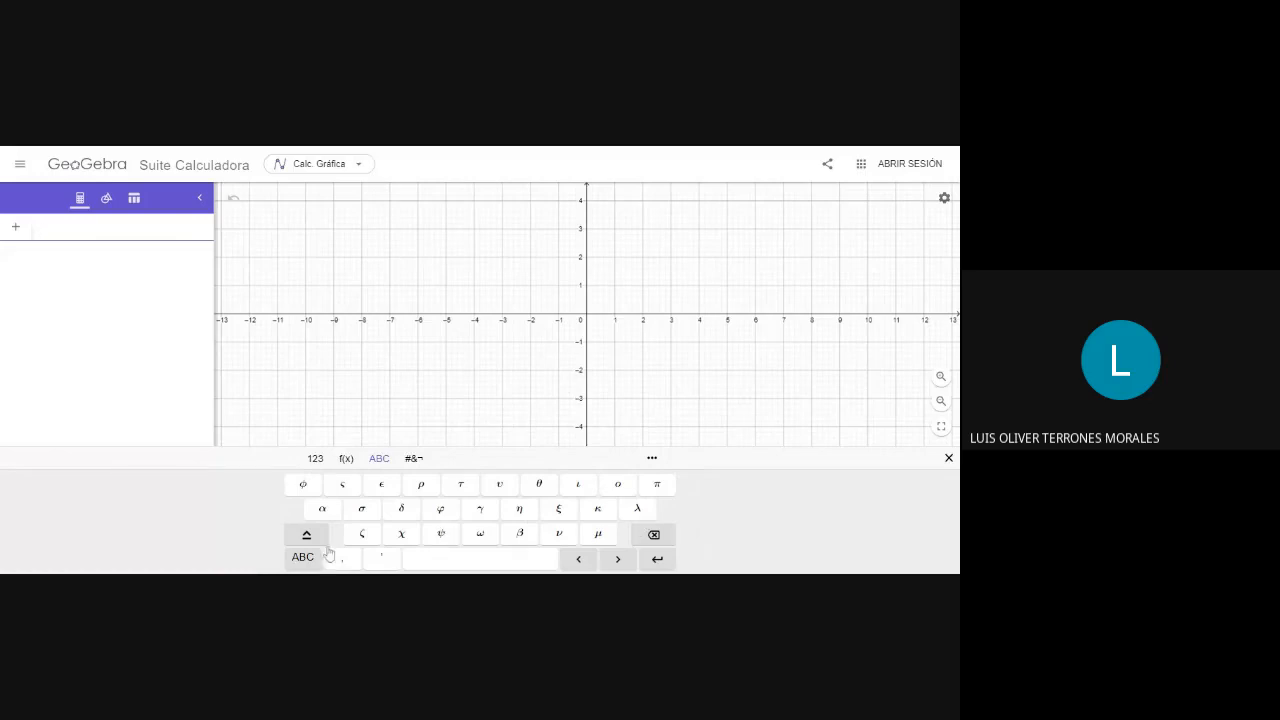
click(415, 458)
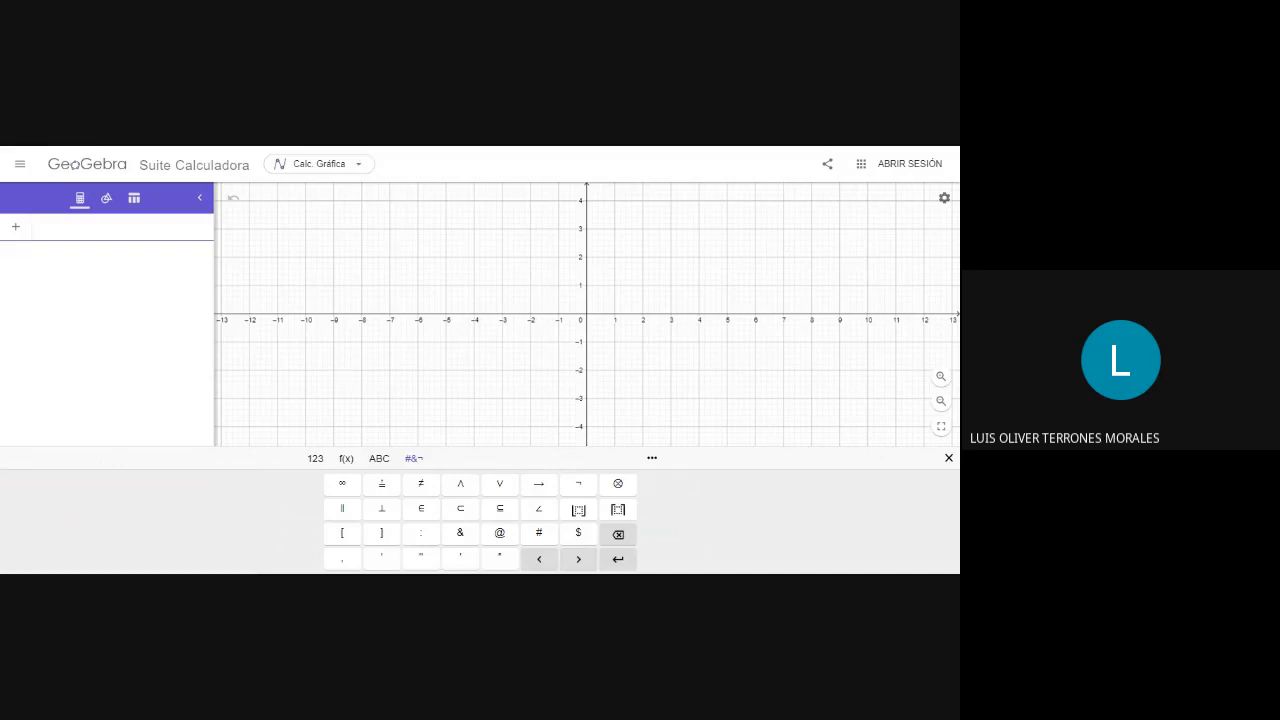
click(382, 459)
click(315, 459)
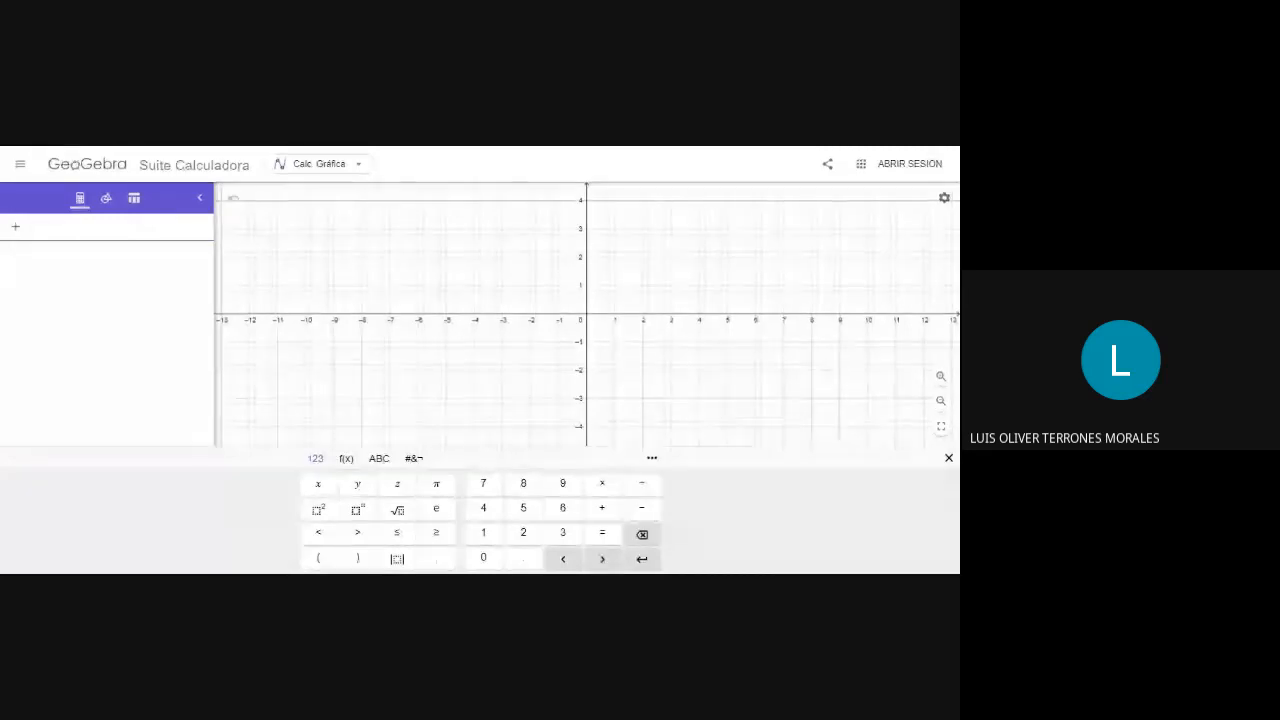
Switch the calculator suite from the graphing calculator to Calculadora 3D
click(363, 168)
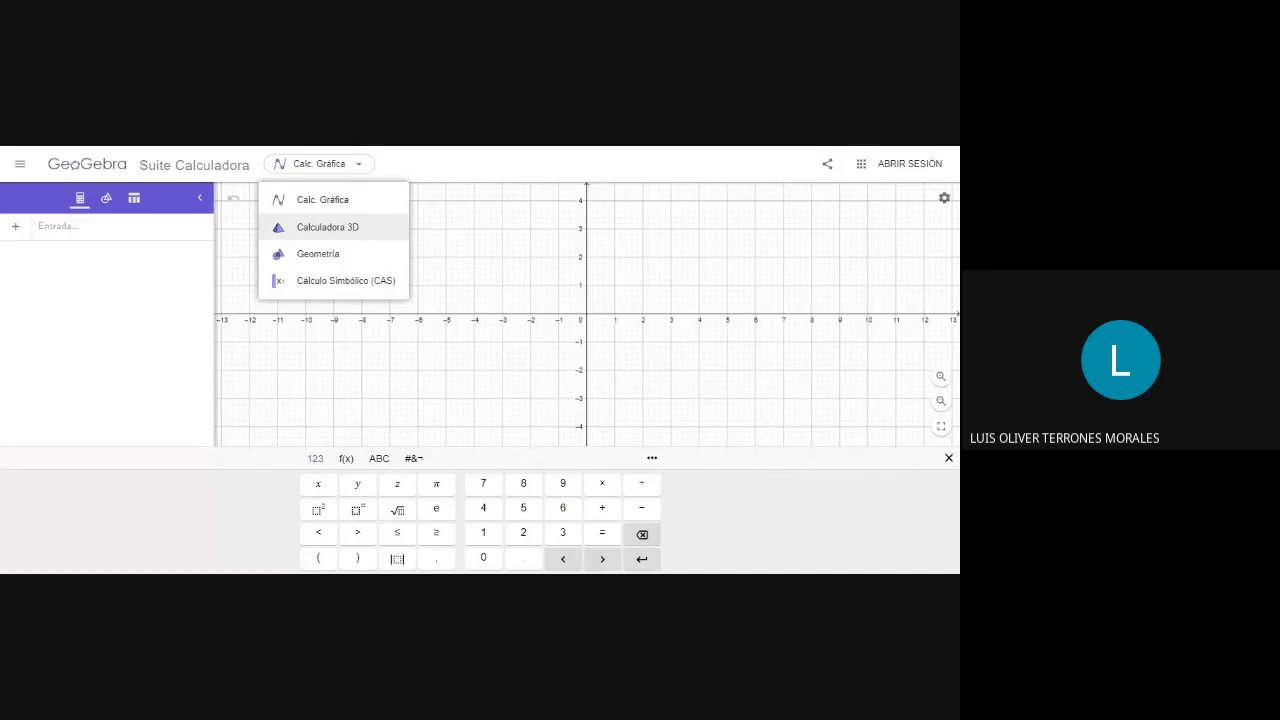
click(327, 227)
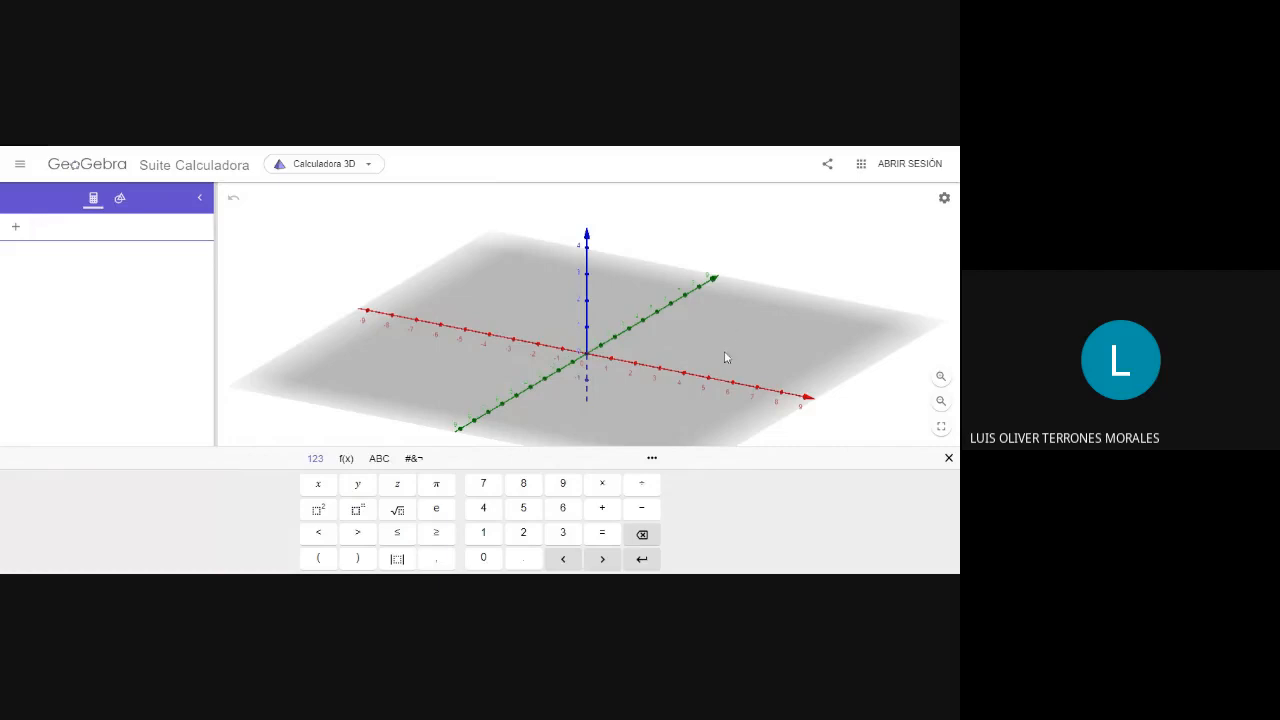
Examine the x, y and z axes and the horizontal plane of the empty 3D view from above, below and the sides
drag(724, 355, 737, 326)
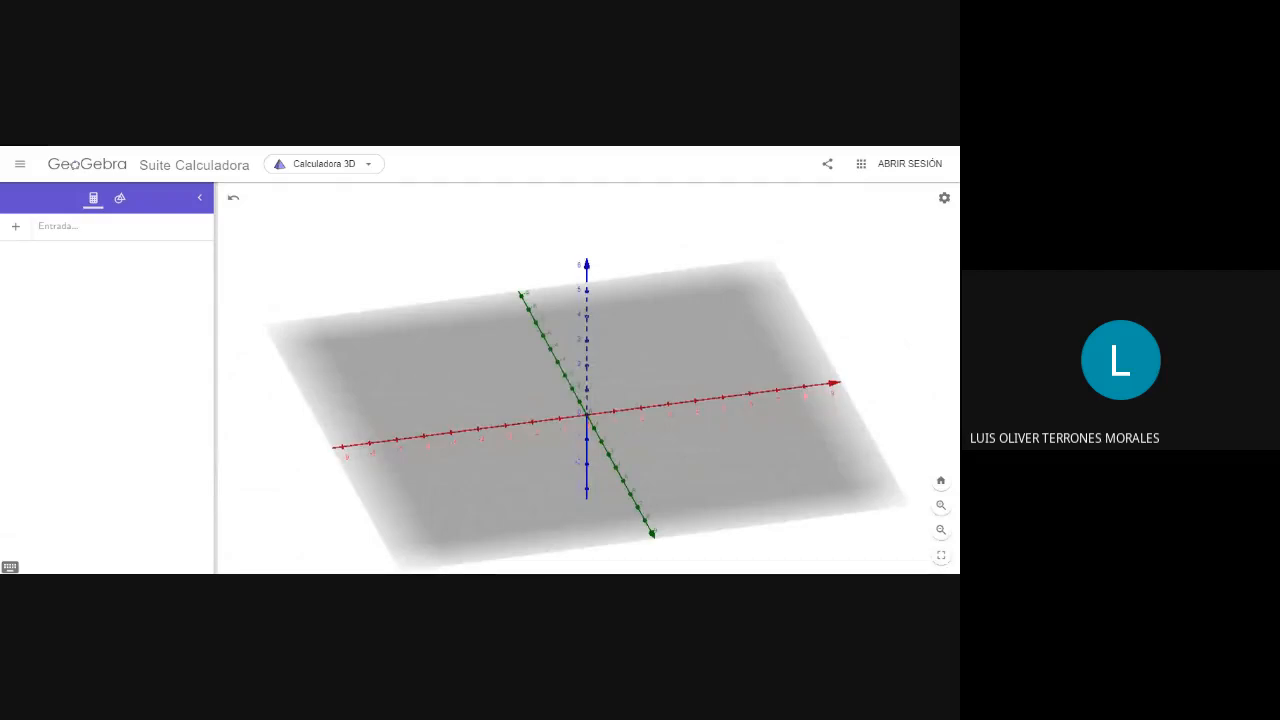
drag(736, 373, 734, 343)
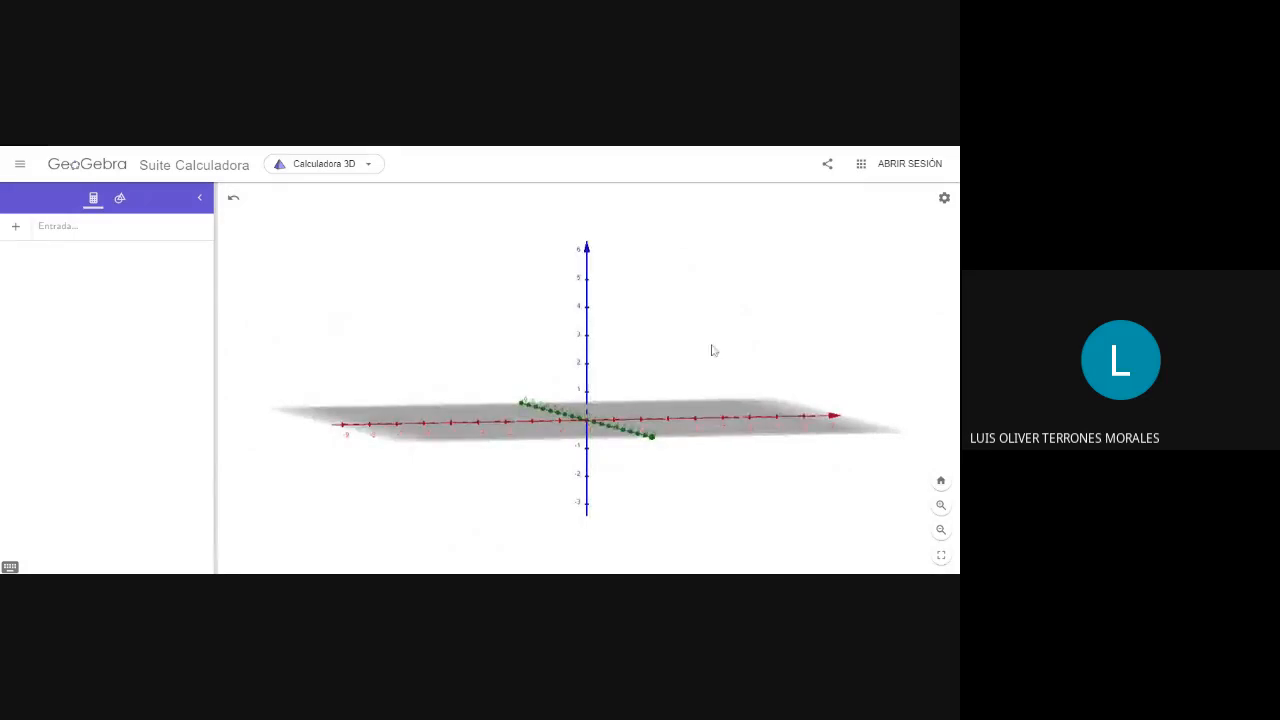
drag(543, 351, 591, 347)
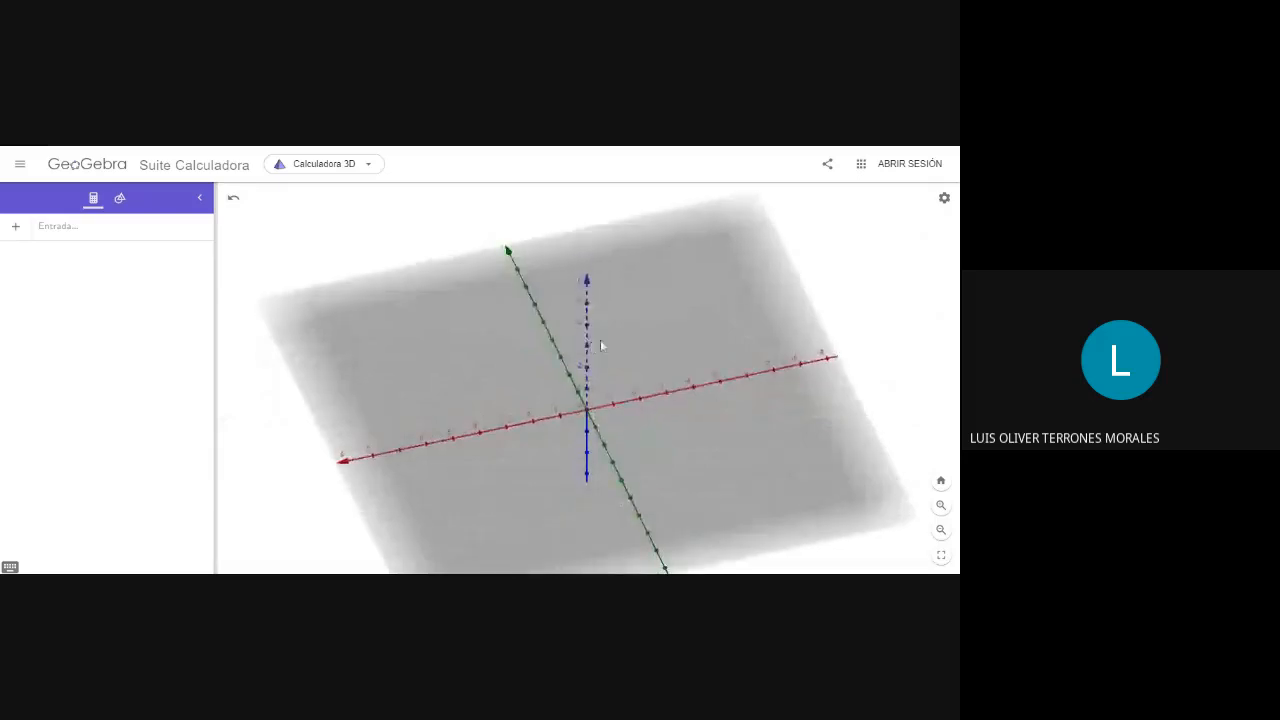
drag(613, 342, 613, 353)
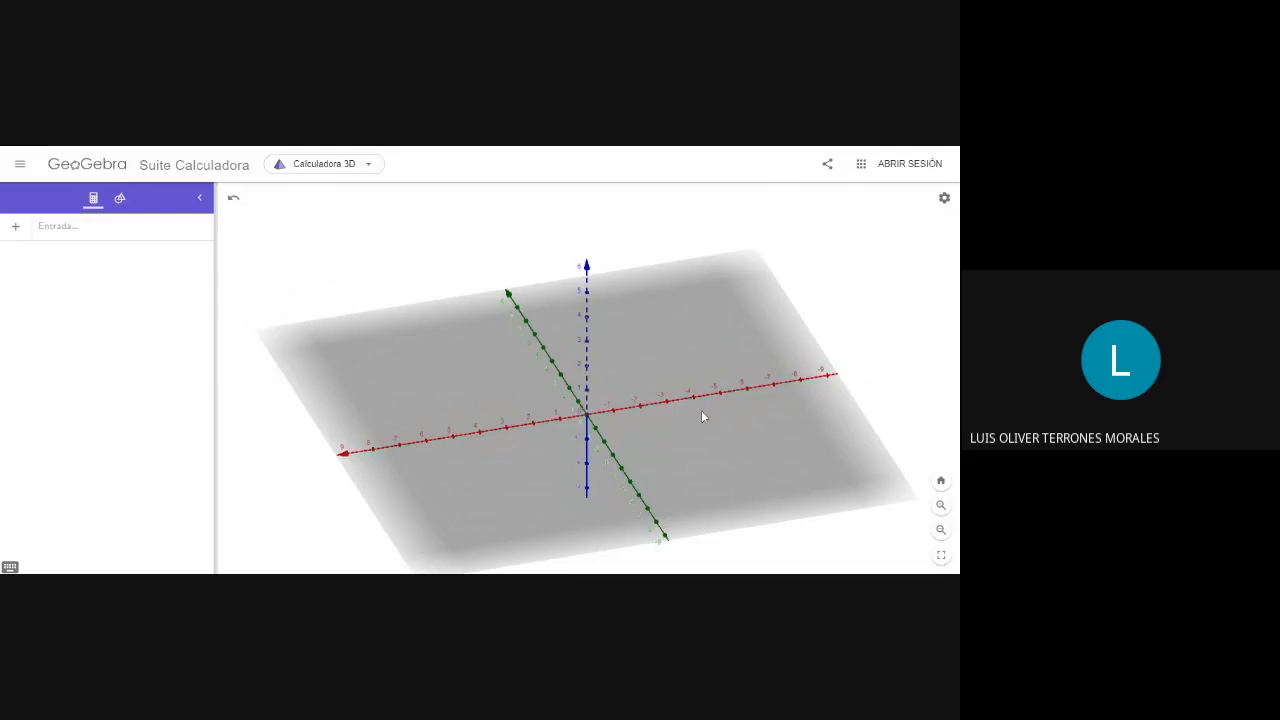
mouse_move(665, 307)
mouse_down()
mouse_move(667, 325)
mouse_move(653, 323)
mouse_up()
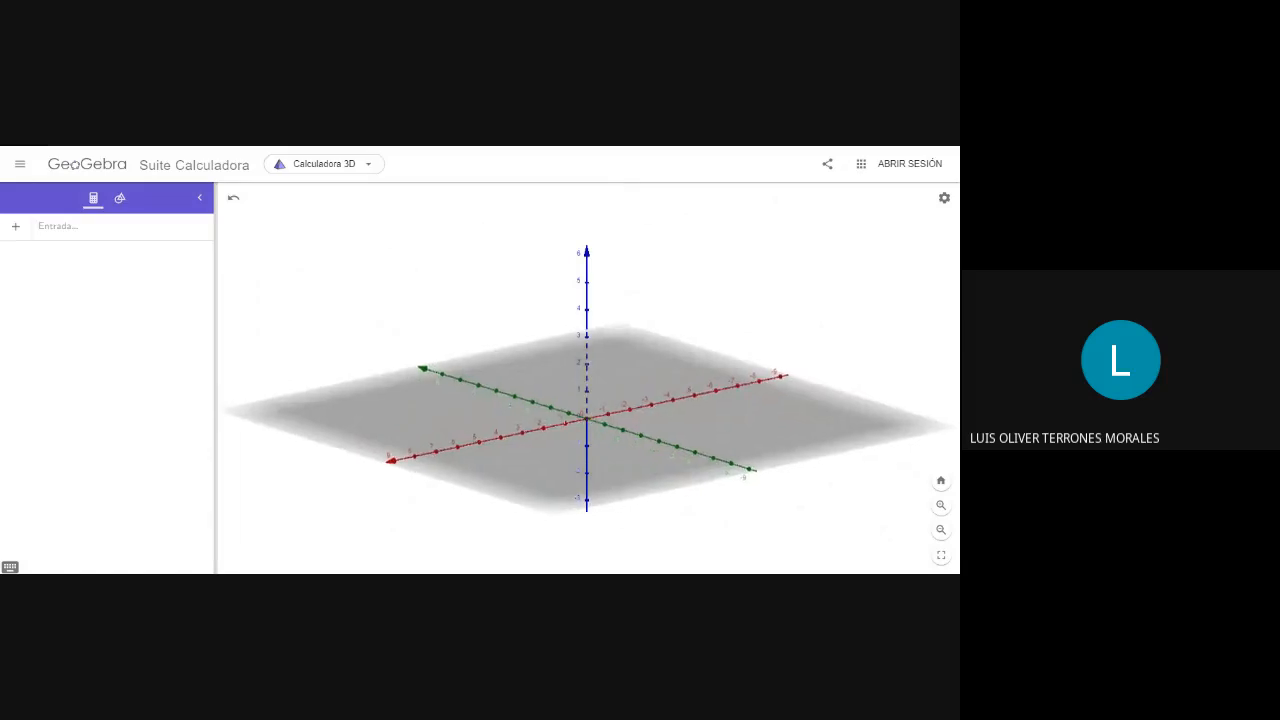
drag(667, 318, 769, 370)
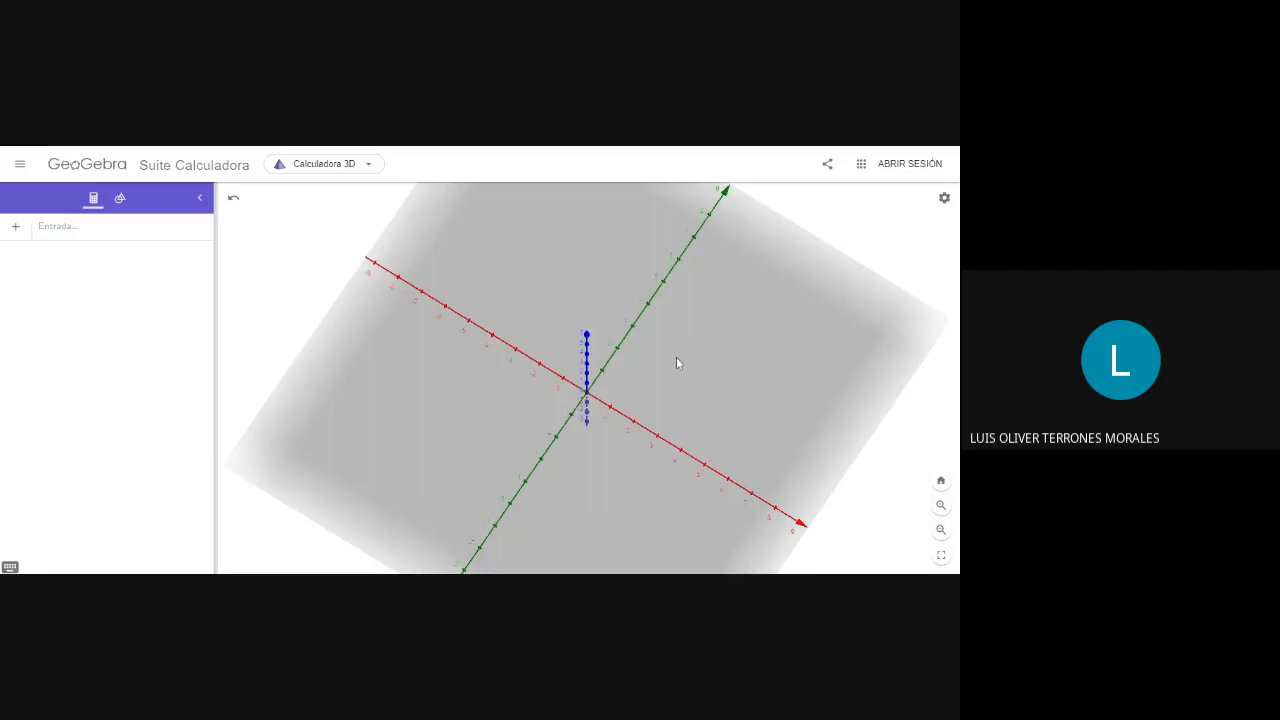
drag(676, 362, 498, 397)
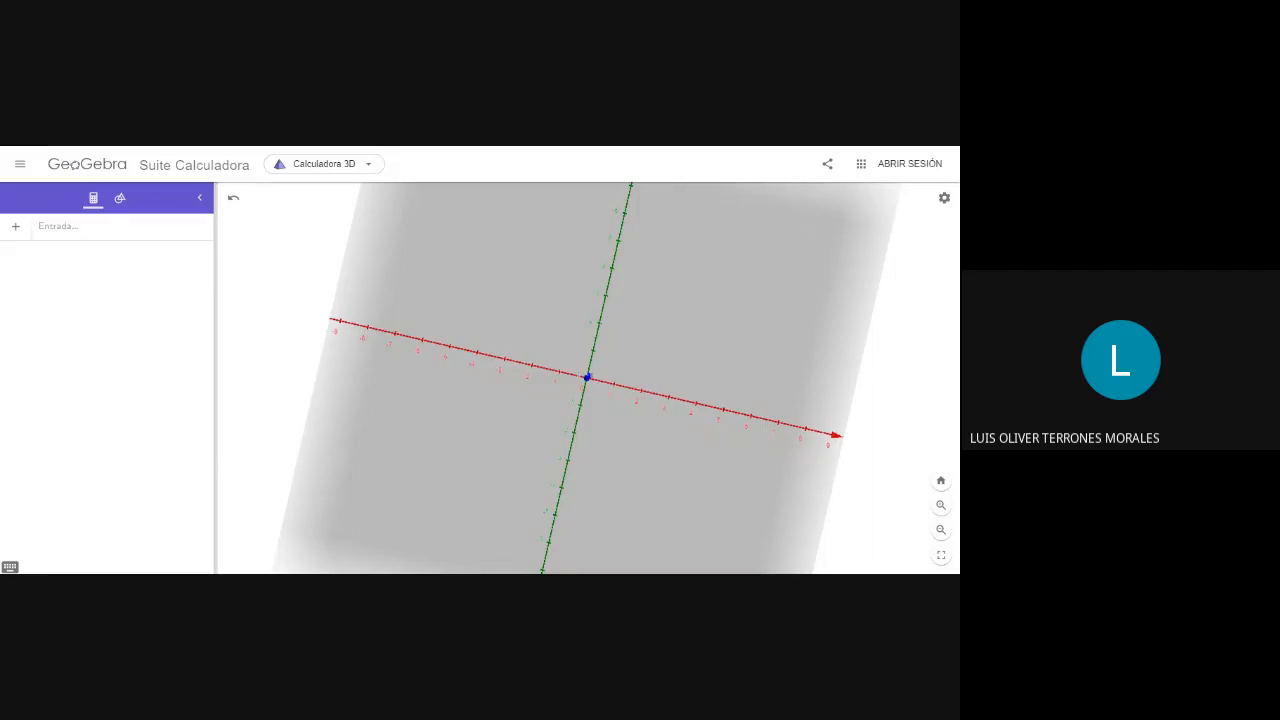
mouse_move(477, 420)
mouse_down()
mouse_move(479, 346)
mouse_move(476, 398)
mouse_up()
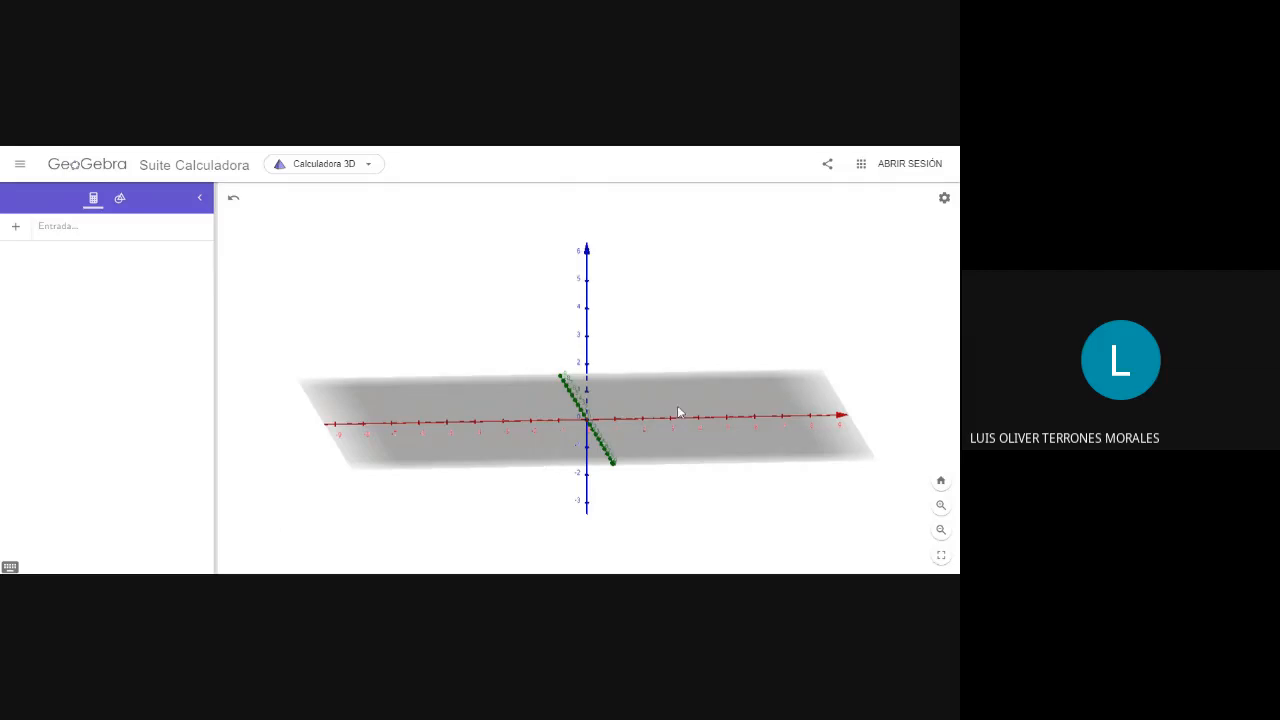
drag(670, 374, 665, 345)
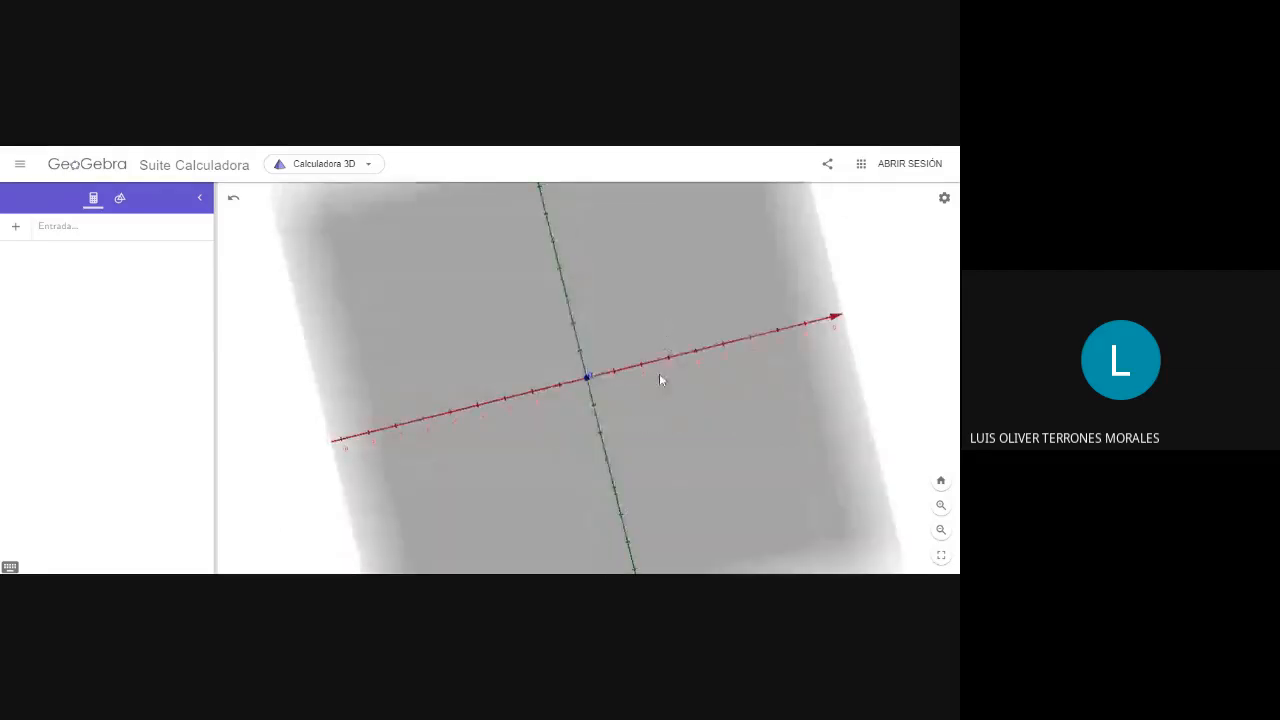
drag(659, 375, 659, 397)
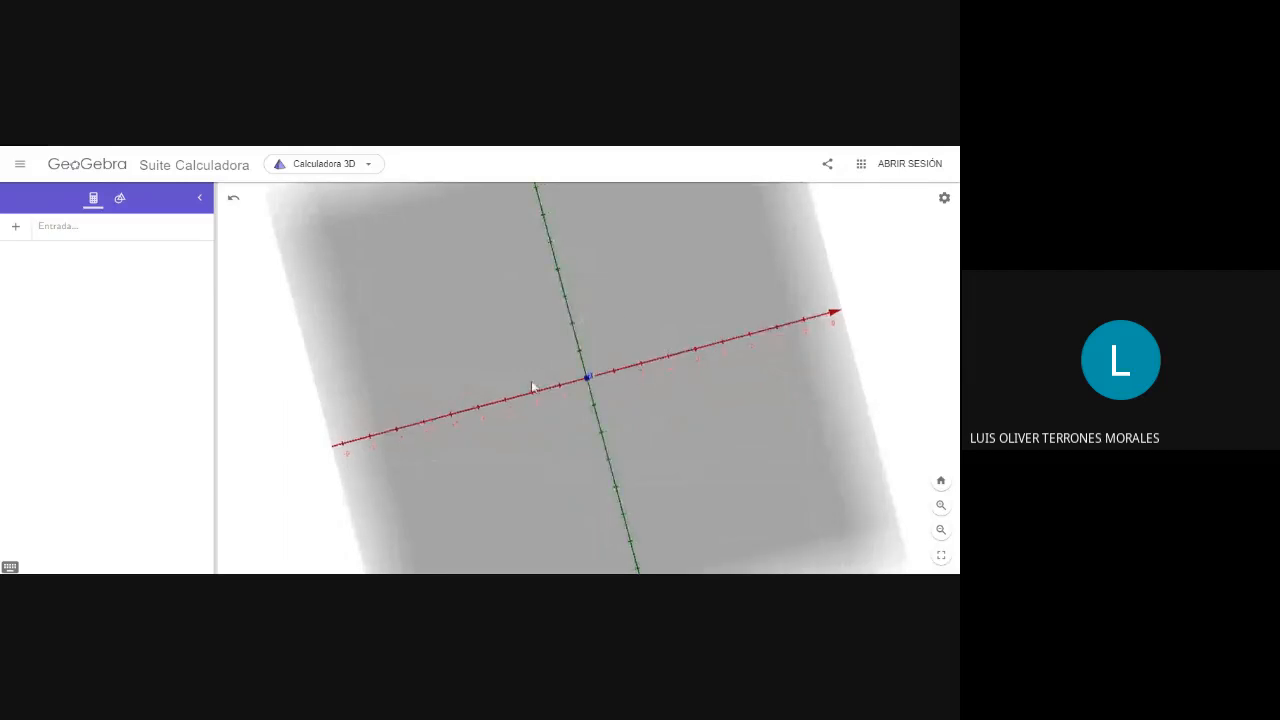
drag(447, 358, 431, 326)
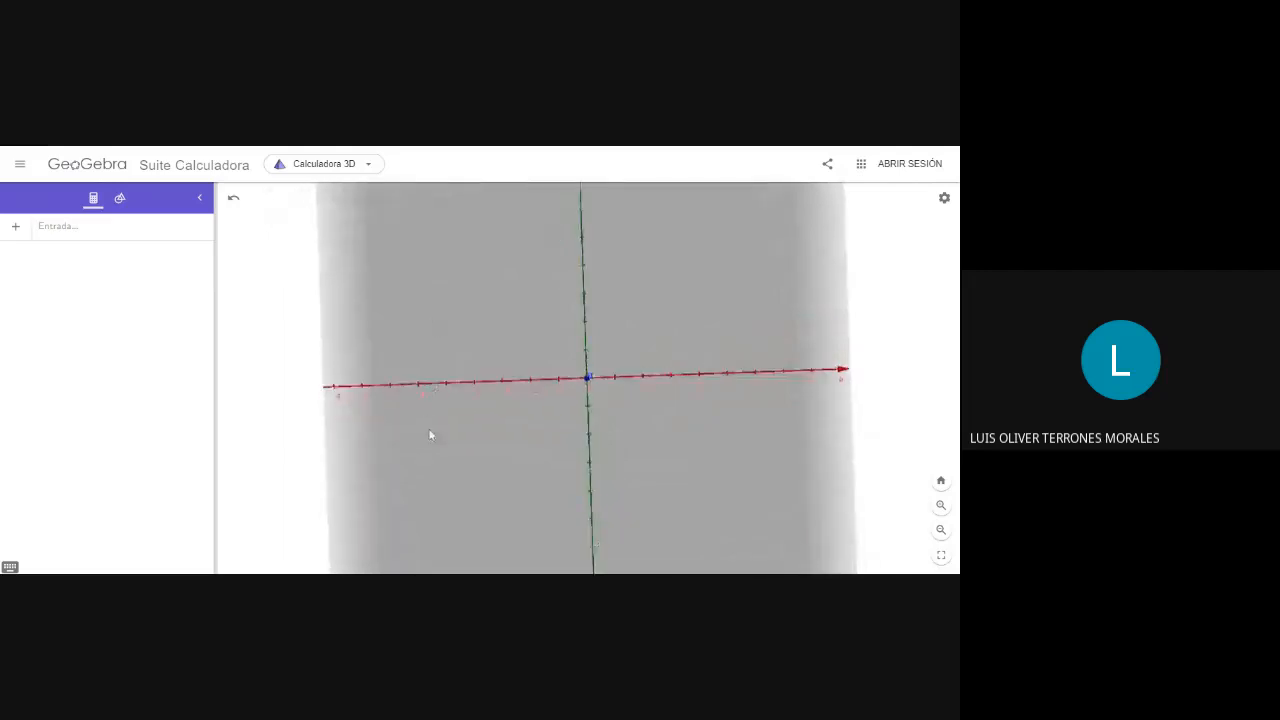
drag(426, 449, 423, 474)
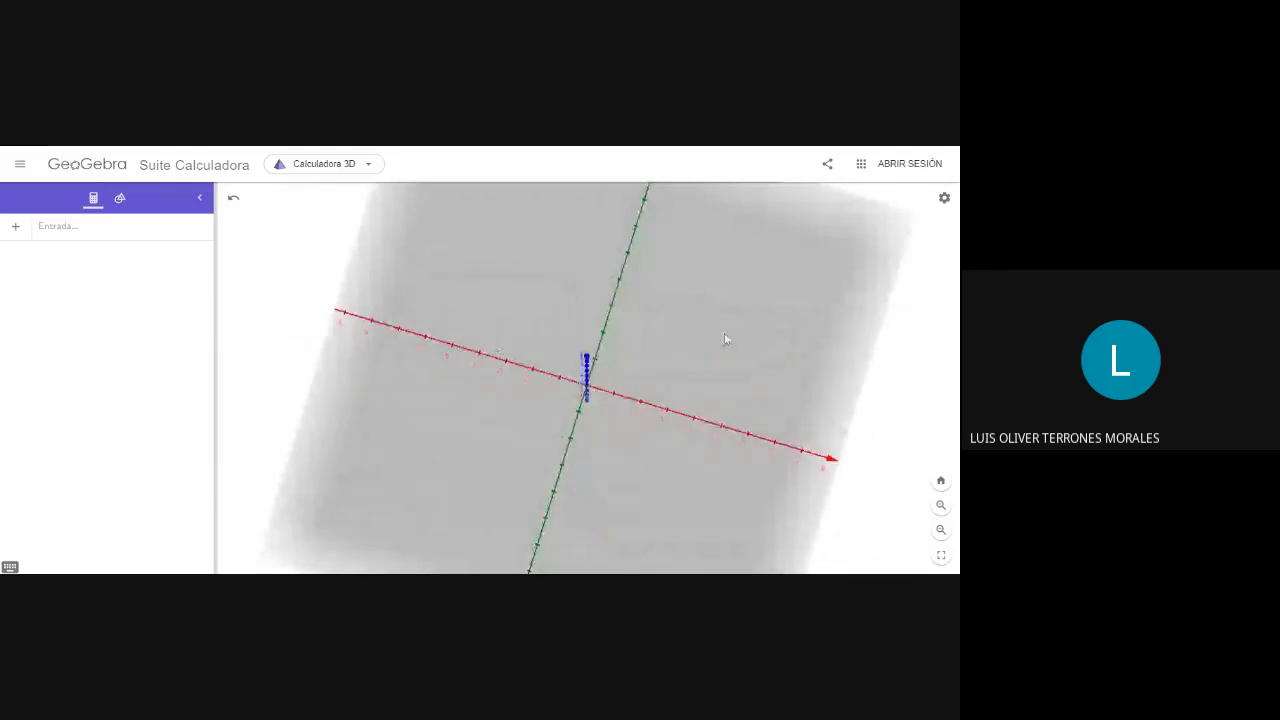
drag(750, 375, 750, 384)
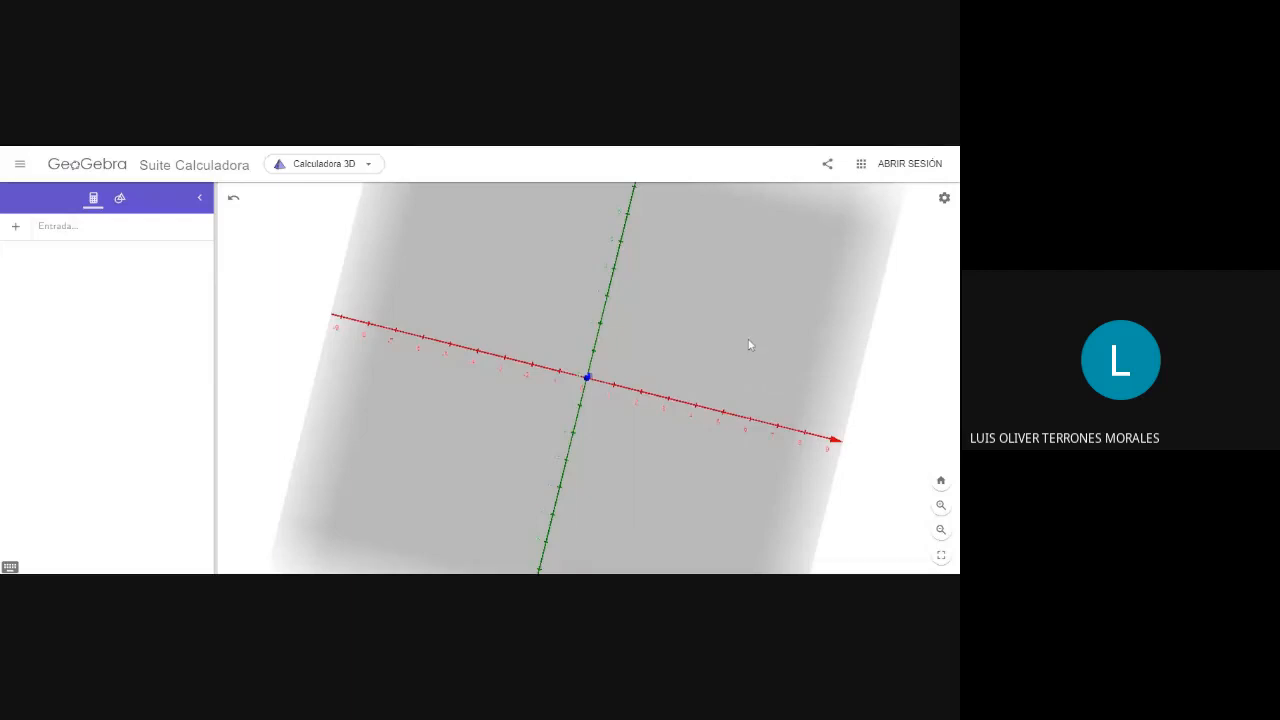
drag(748, 335, 751, 363)
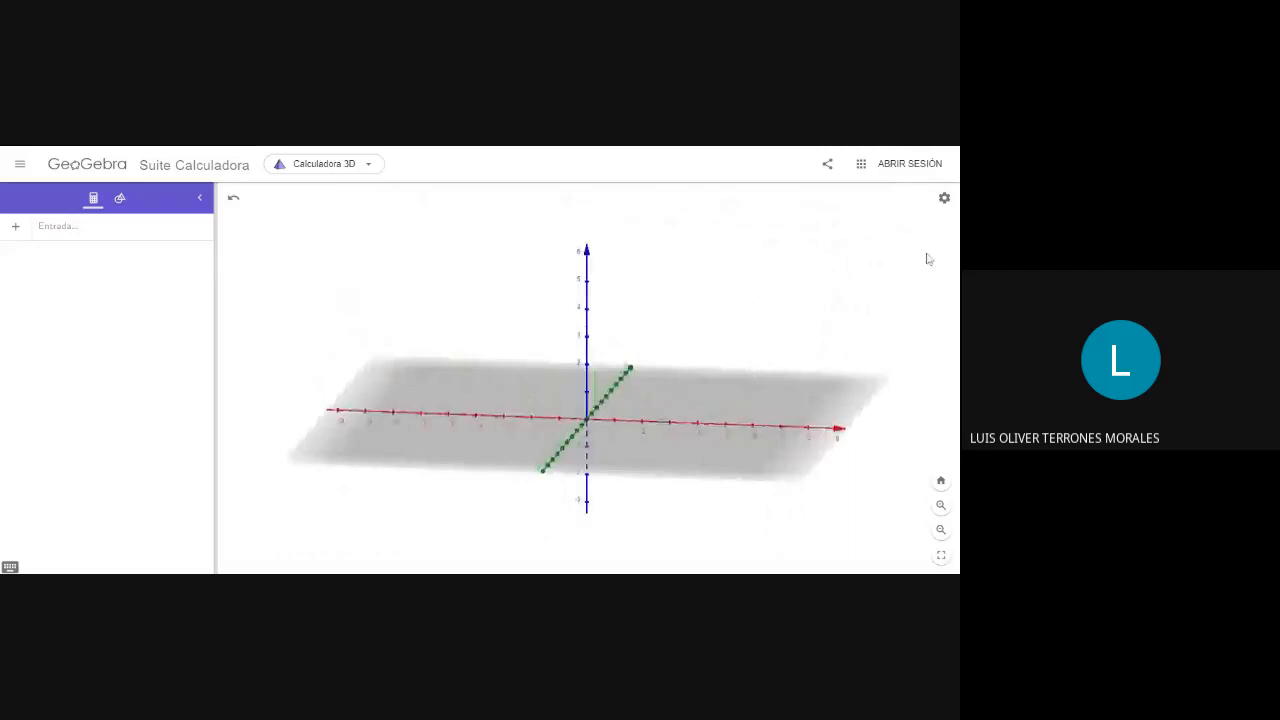
Open the 3D view's properties and, in the x-axis settings, hide the x-axis and show it again
click(945, 200)
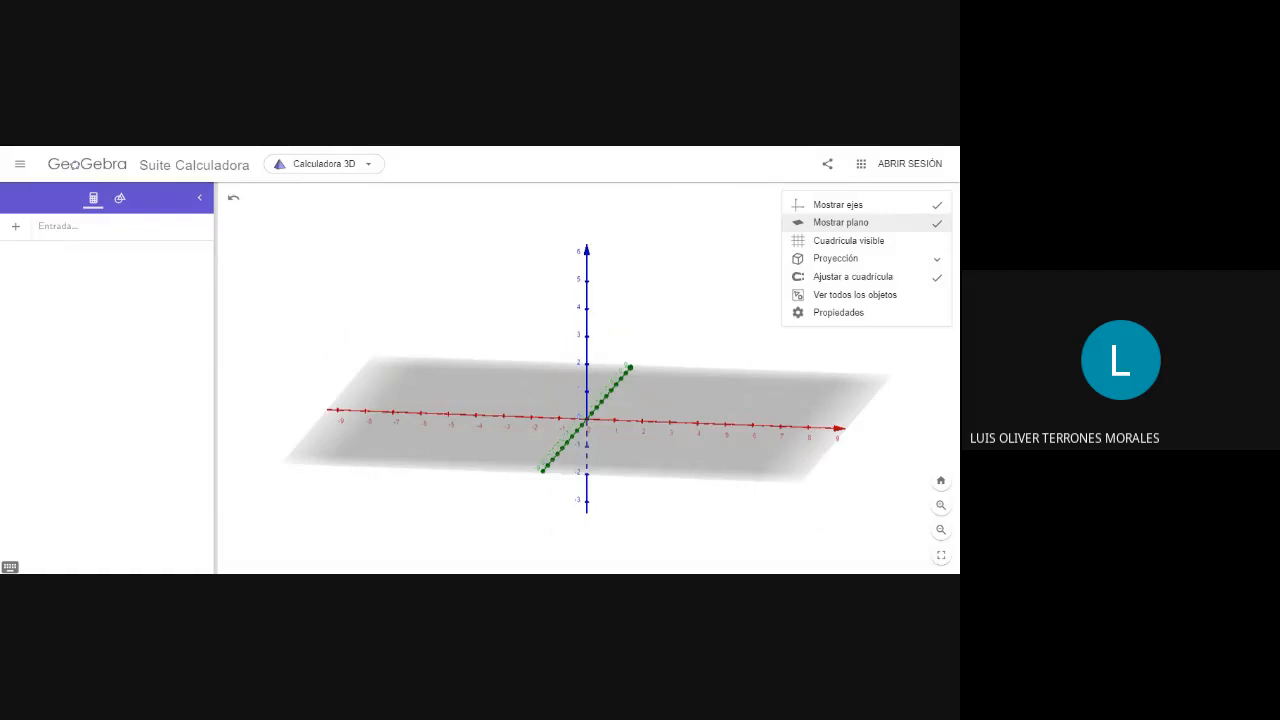
click(840, 313)
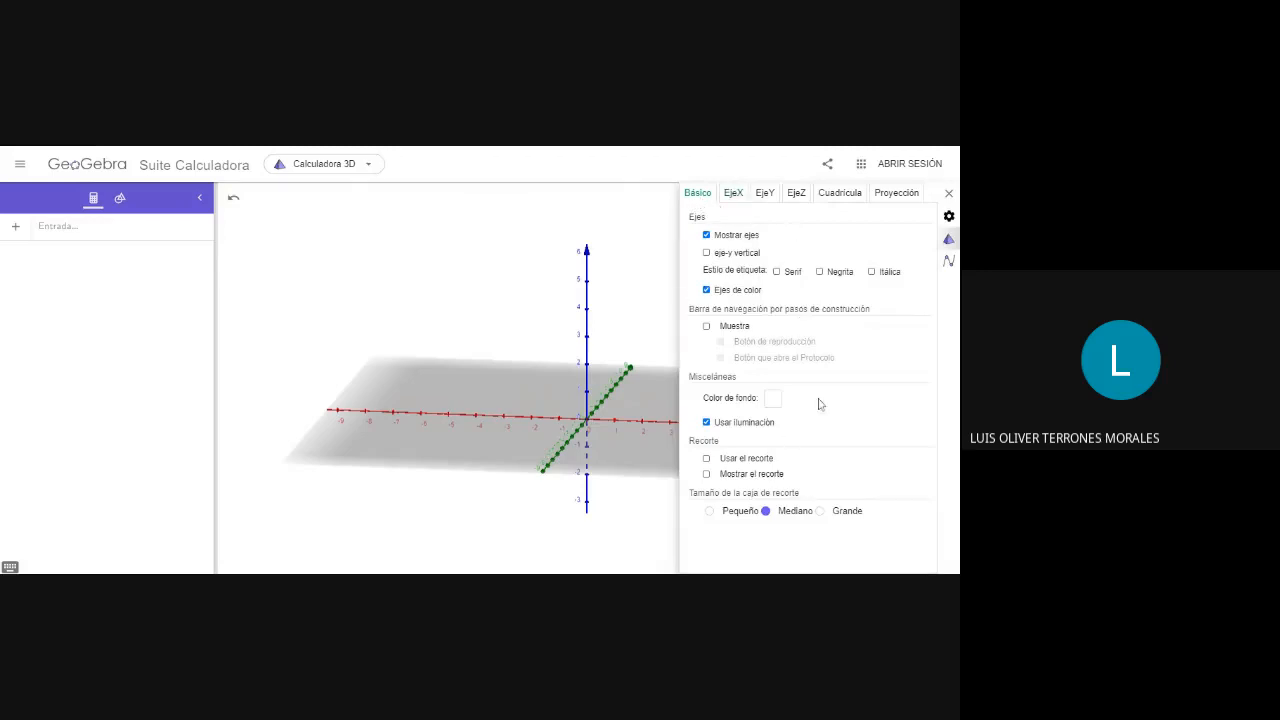
click(737, 207)
click(767, 205)
click(796, 204)
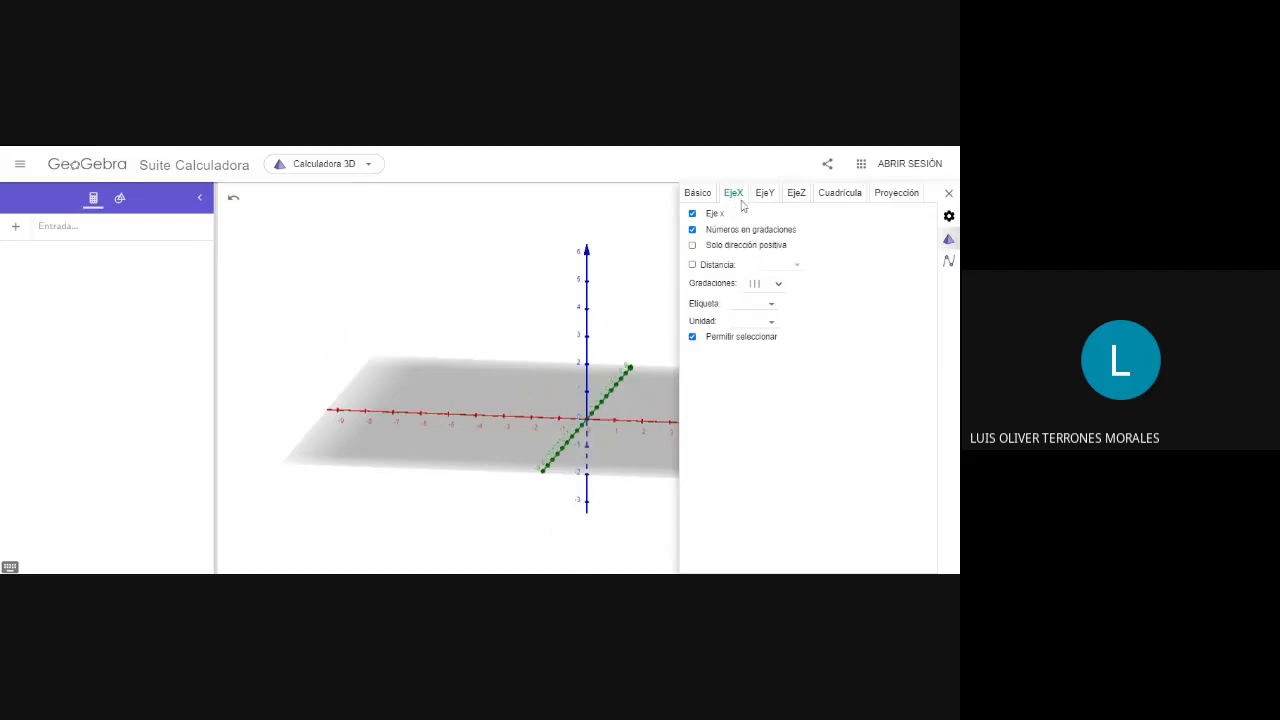
click(692, 214)
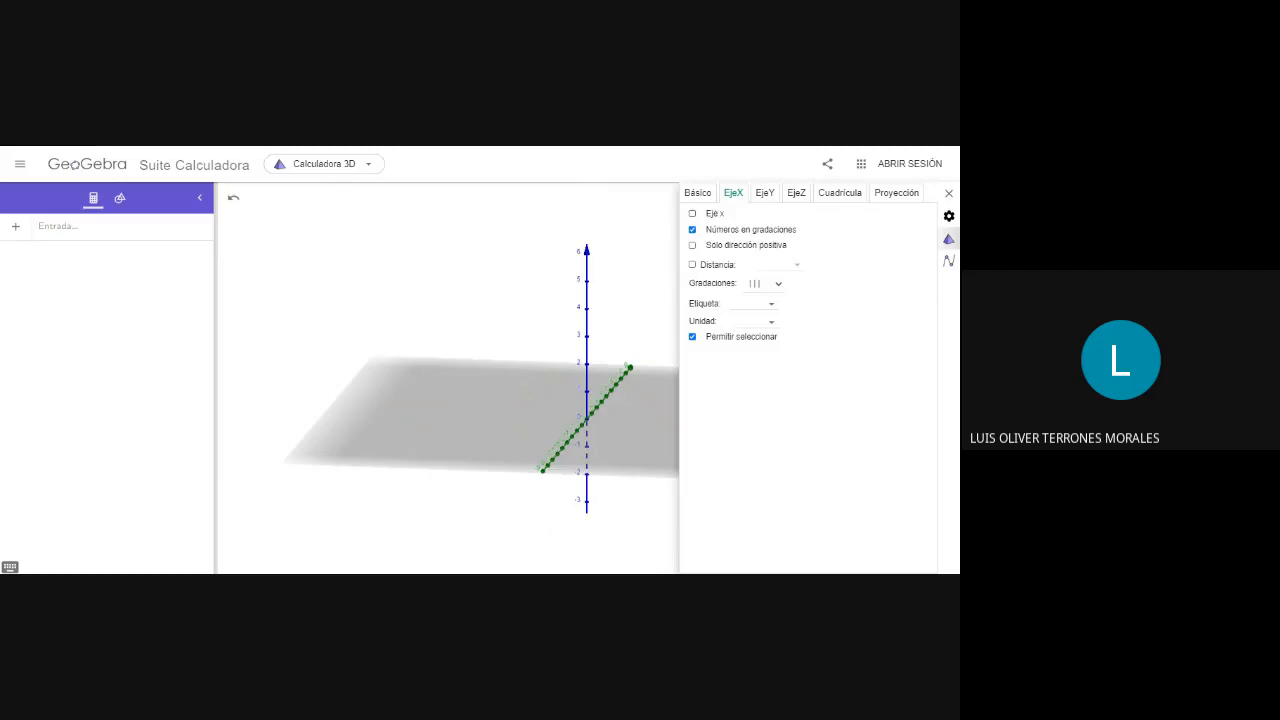
click(692, 214)
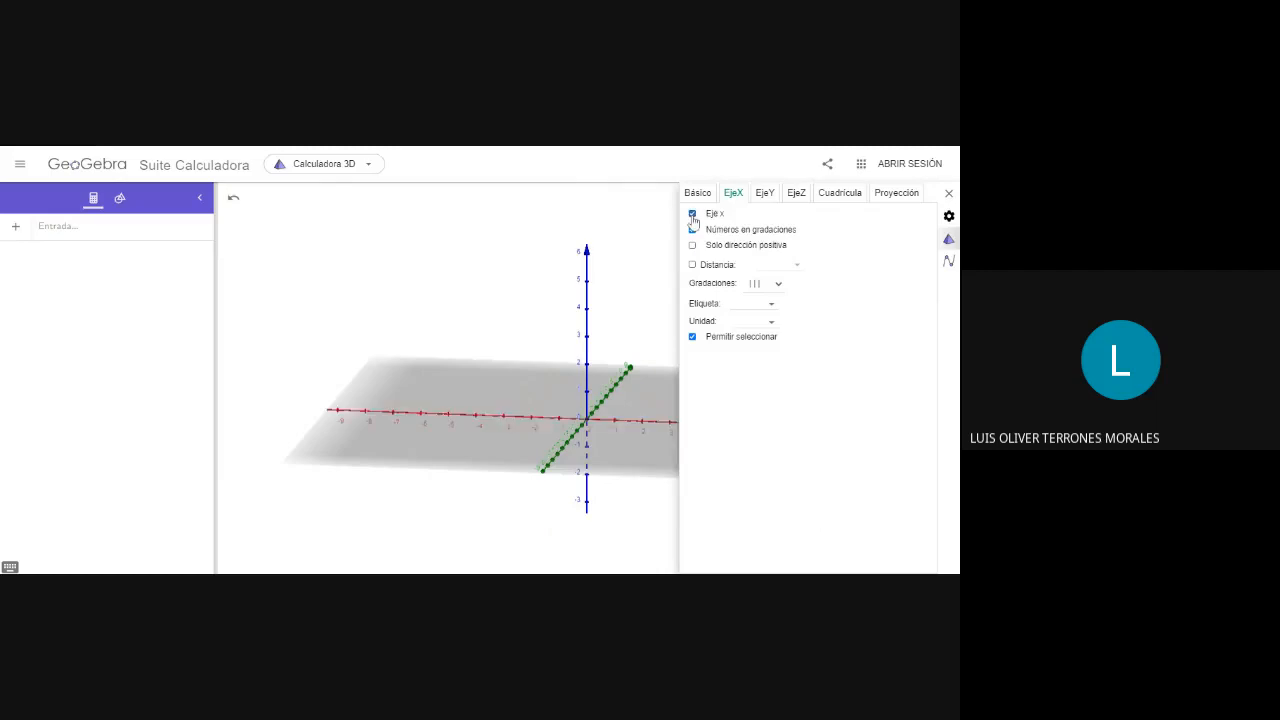
Toggle the x-axis visibility off and on three more times, leaving the axis shown
click(692, 214)
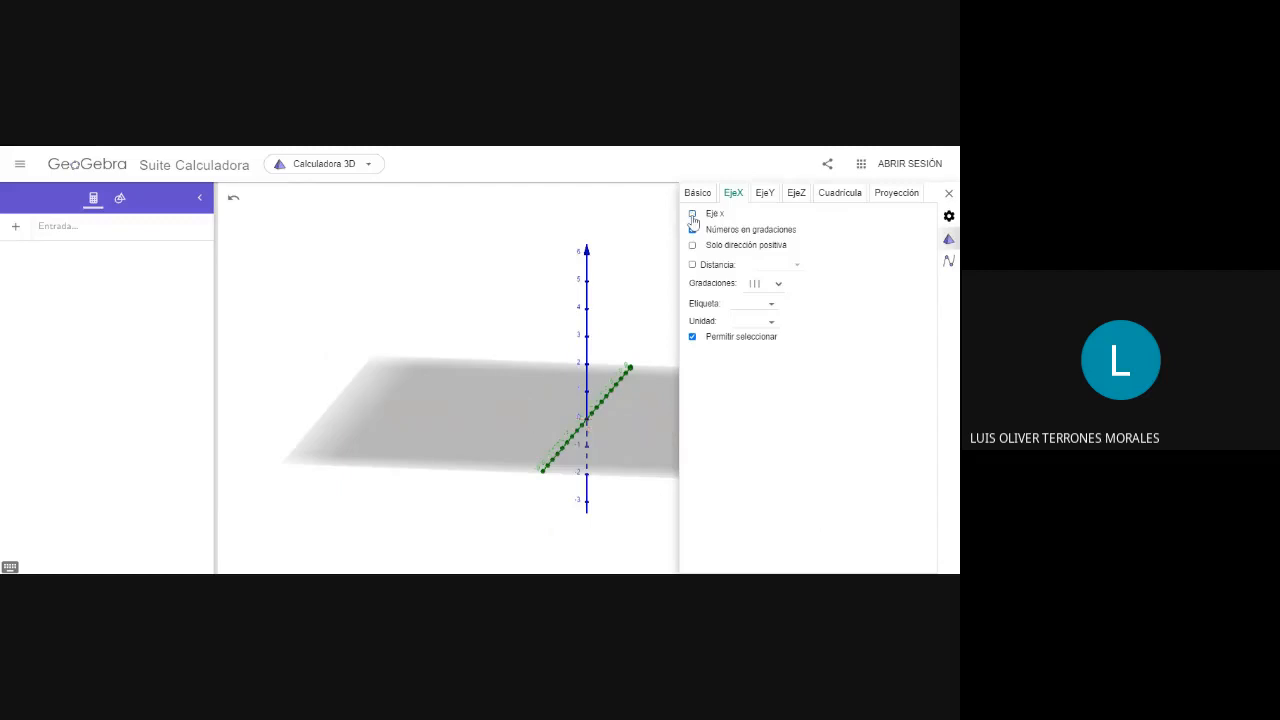
click(692, 214)
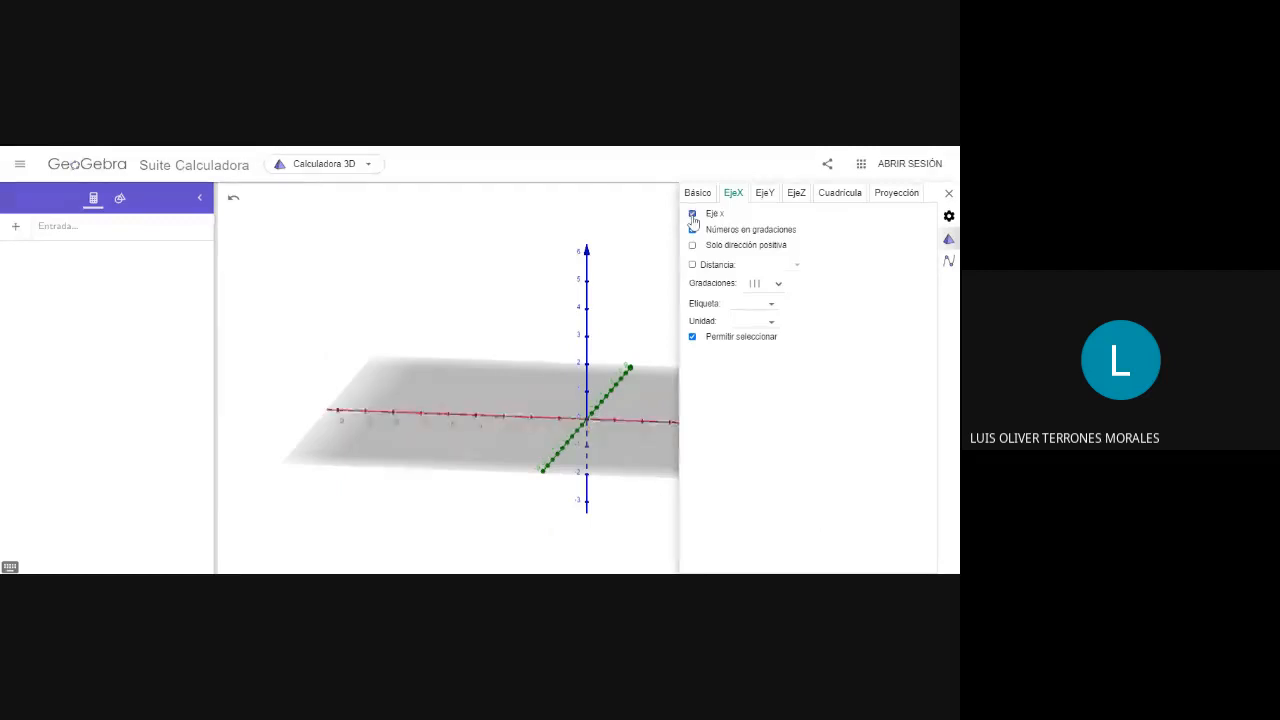
click(692, 214)
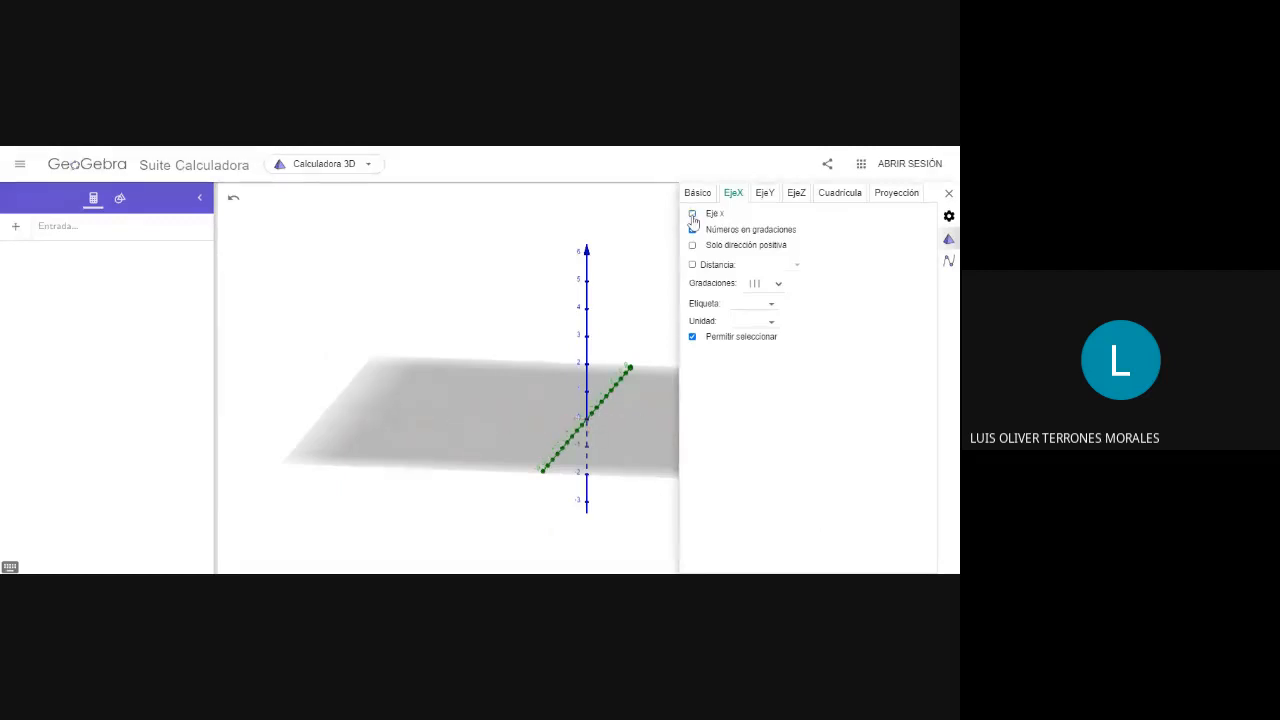
click(692, 214)
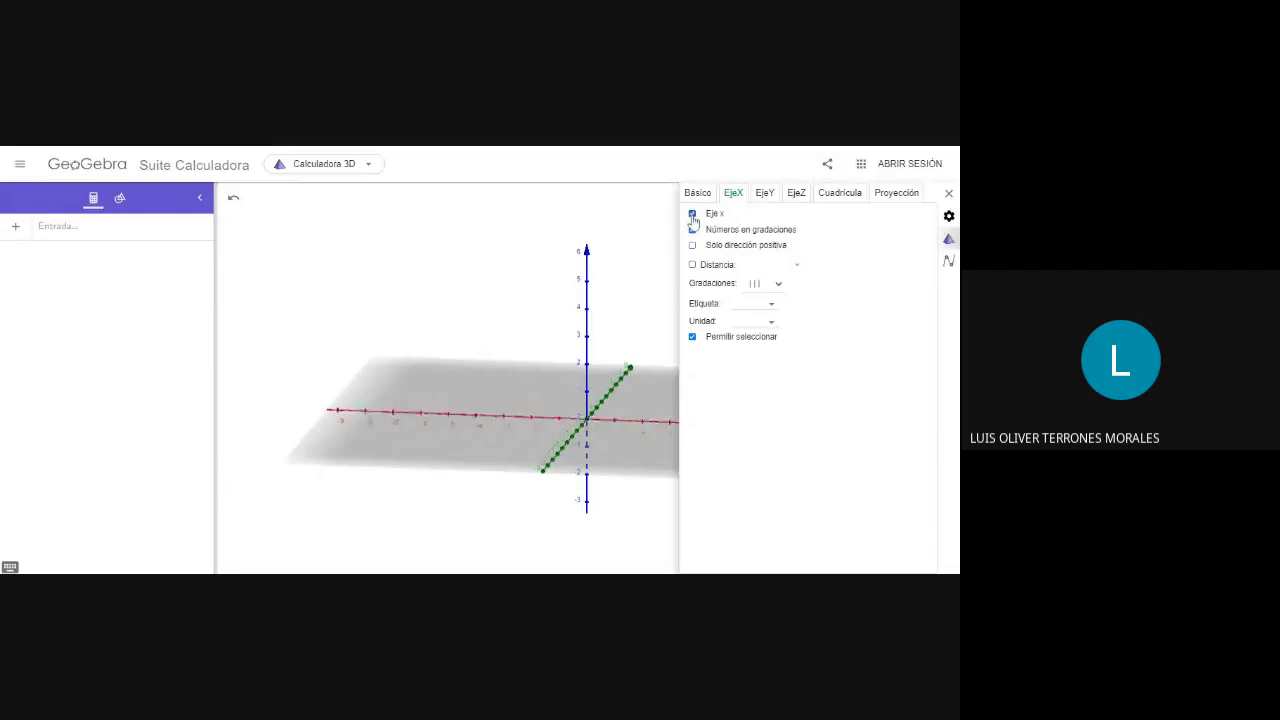
click(692, 215)
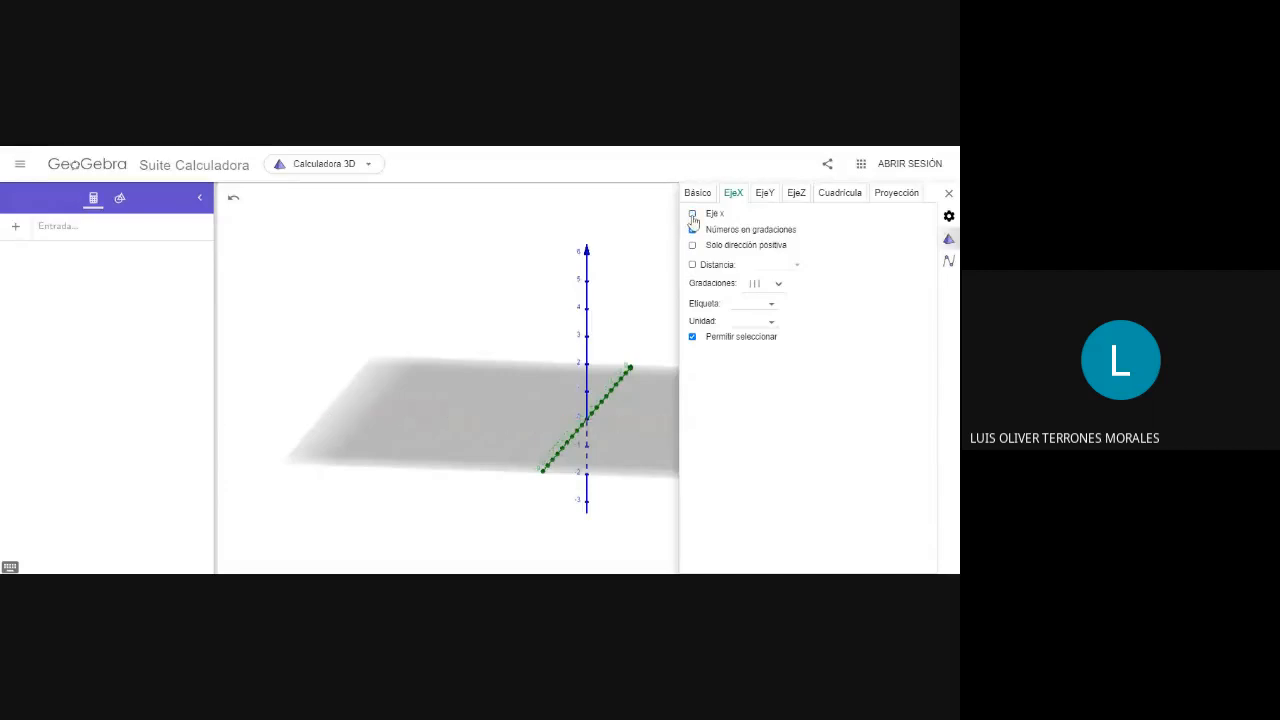
click(692, 215)
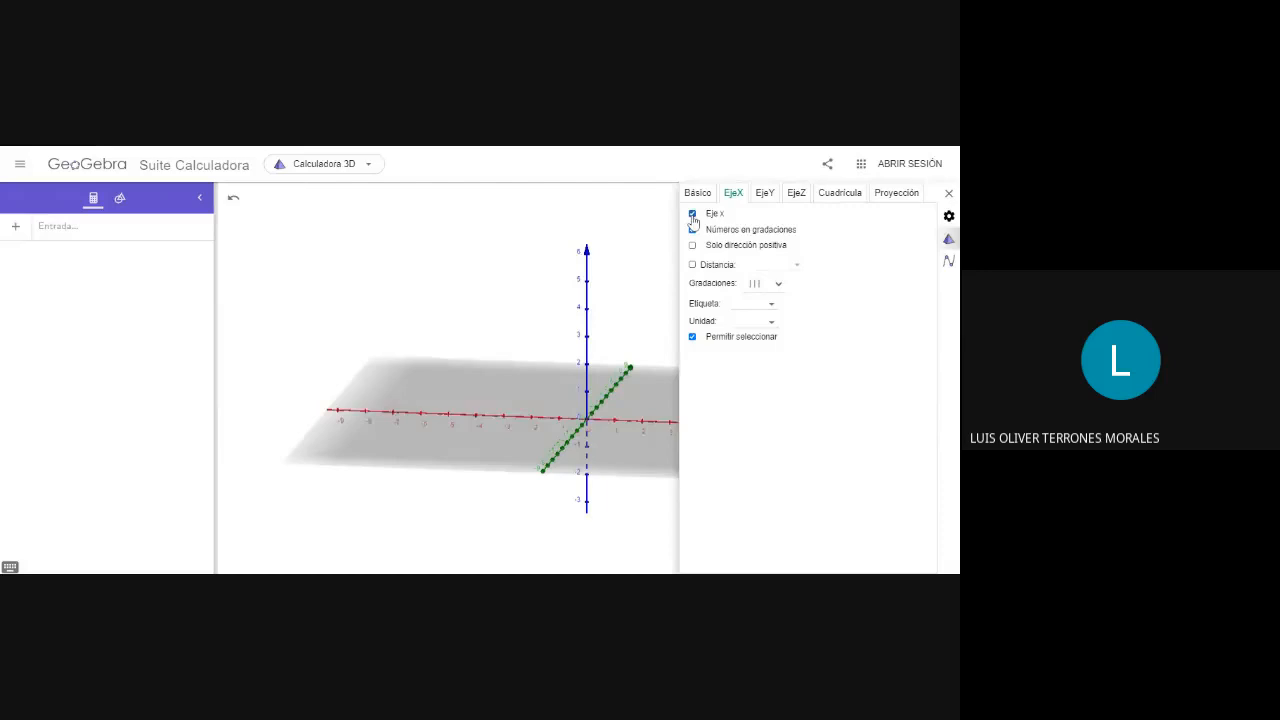
In the y-axis settings, hide the y-axis and show it again, twice
click(771, 197)
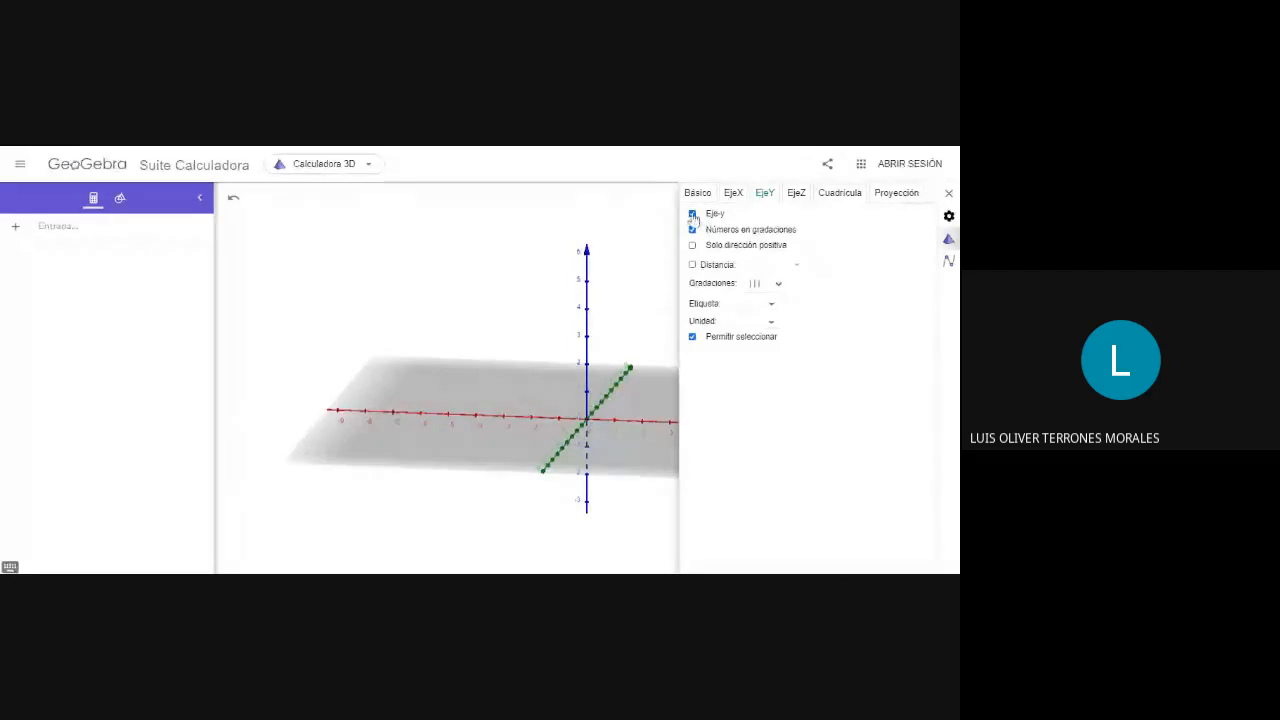
click(692, 215)
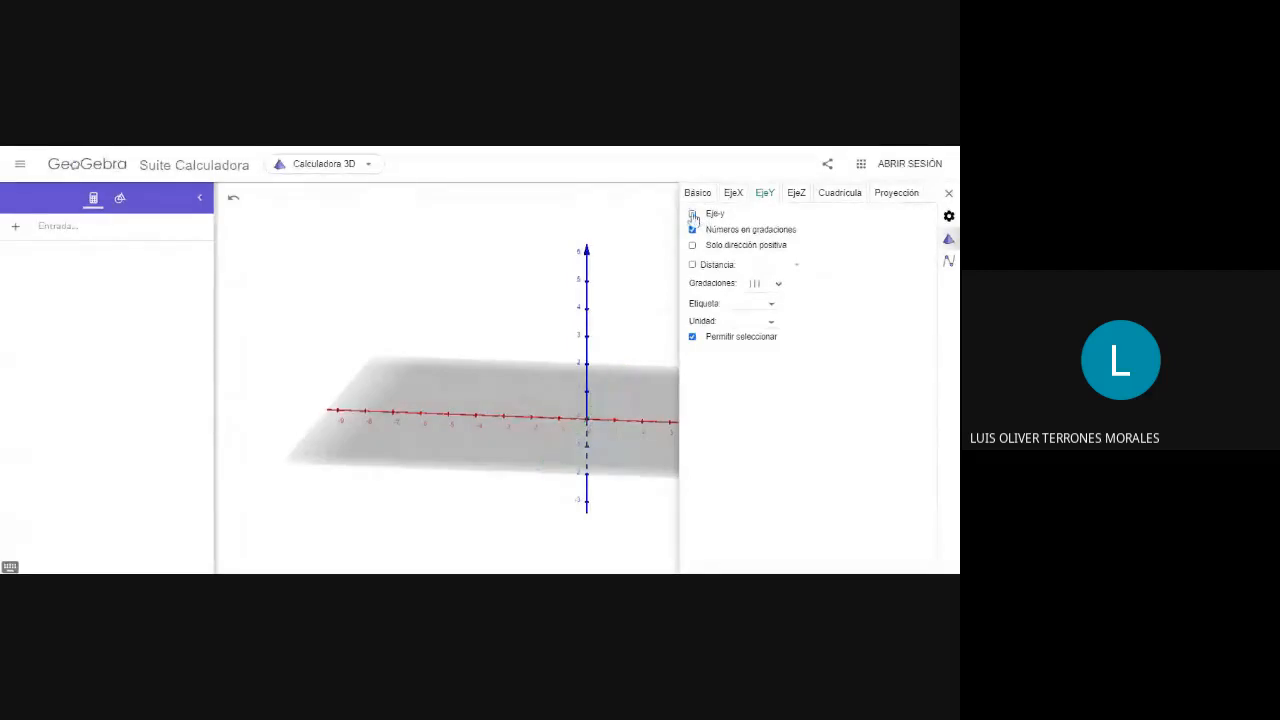
click(692, 215)
click(692, 215)
click(692, 215)
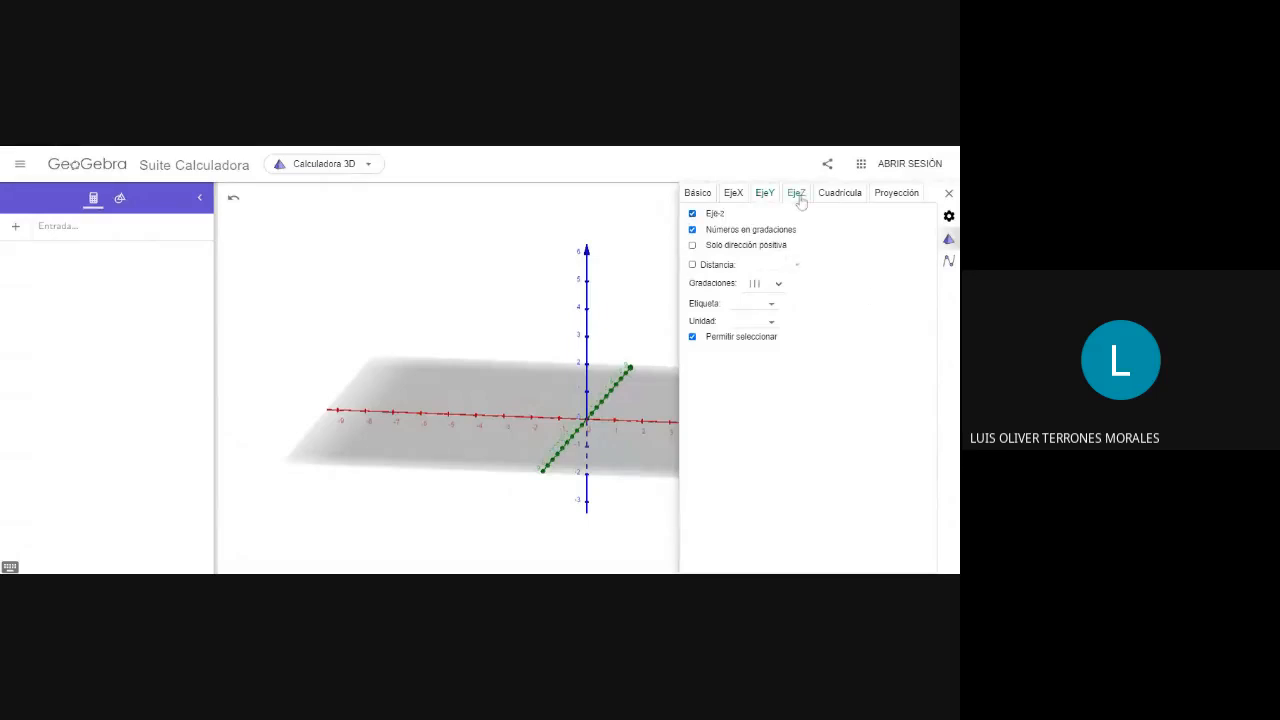
In the z-axis settings, hide the z-axis and show it again, twice
click(692, 214)
click(692, 214)
click(692, 214)
click(692, 214)
Set the label of the x-axis to x
click(734, 198)
click(773, 306)
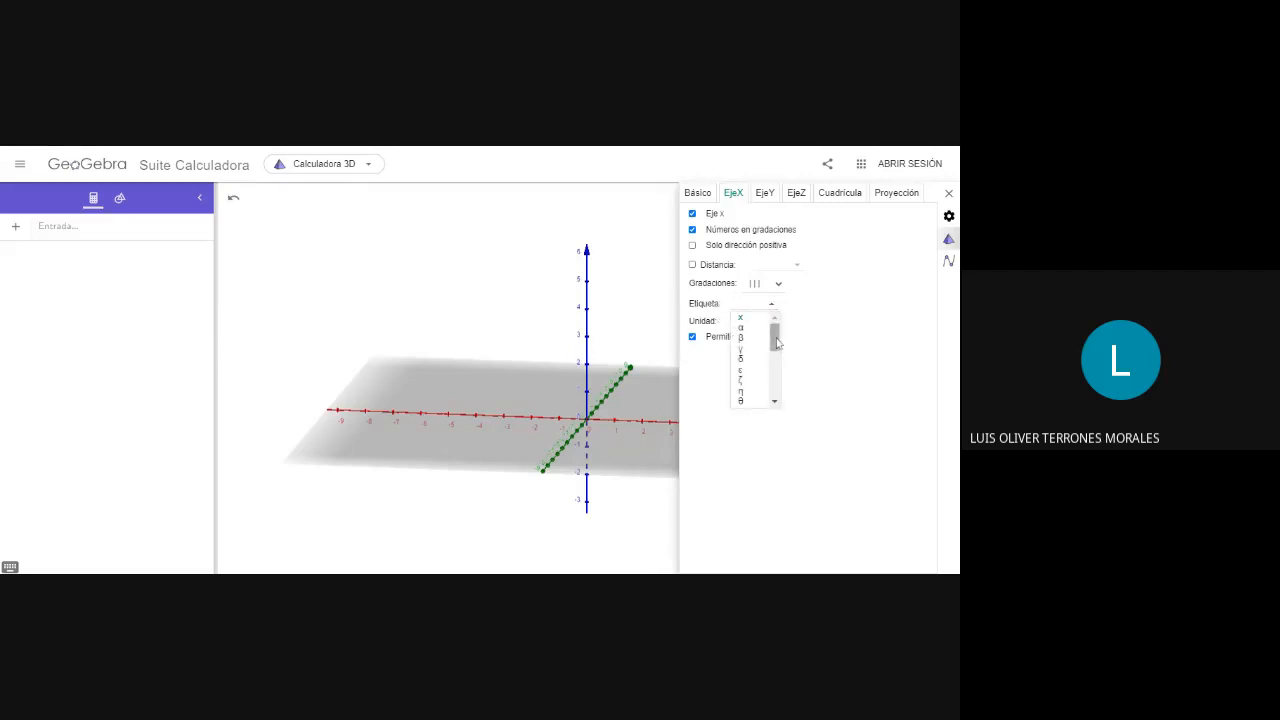
click(742, 321)
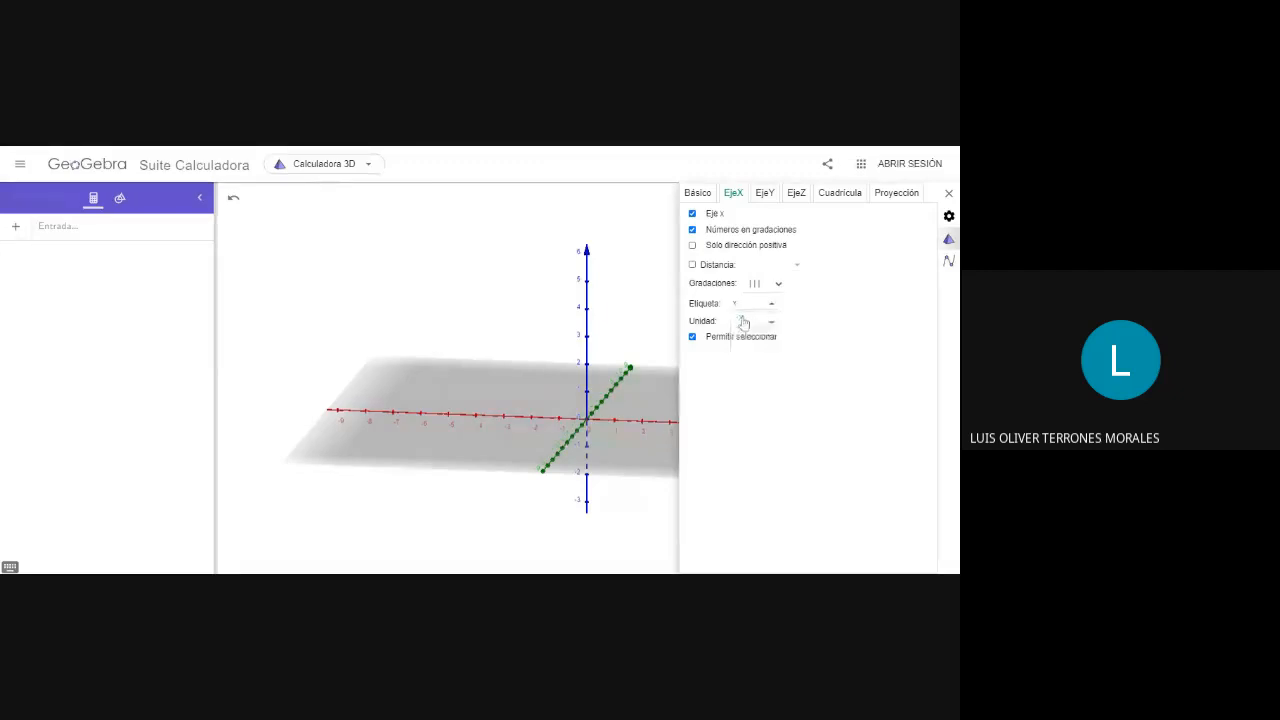
Set the label of the y-axis to y
click(770, 195)
click(772, 305)
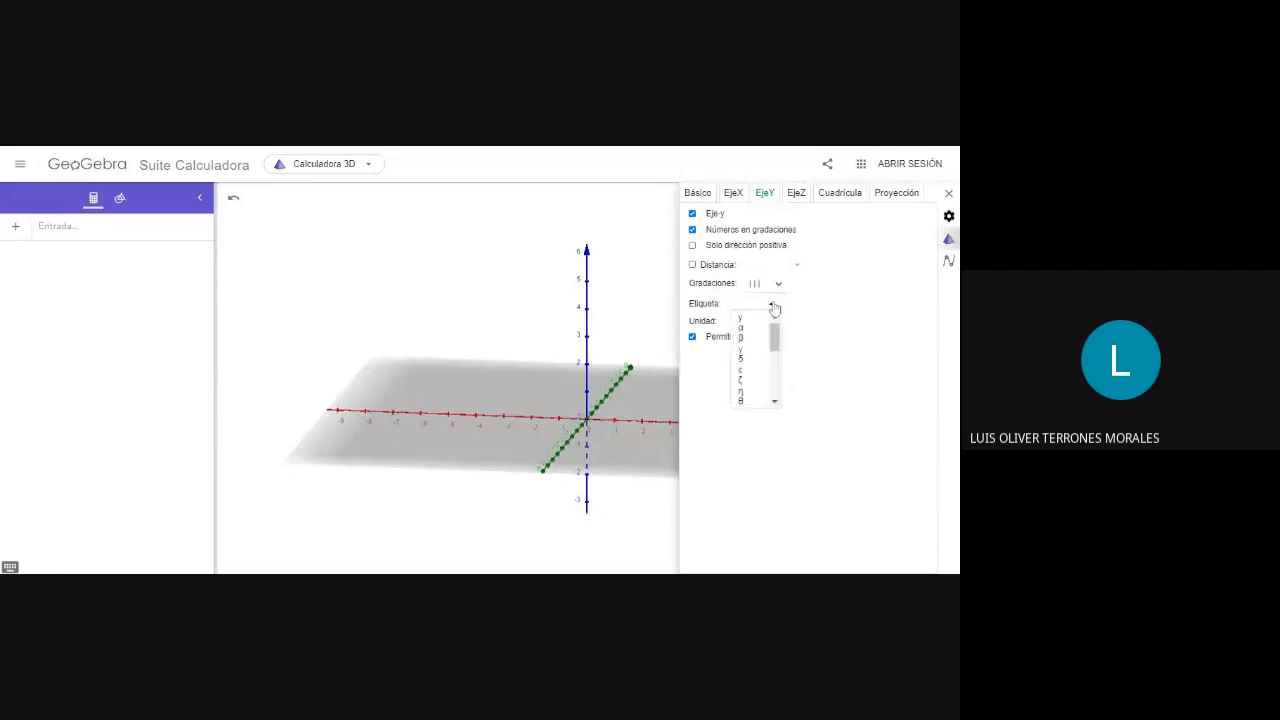
click(745, 322)
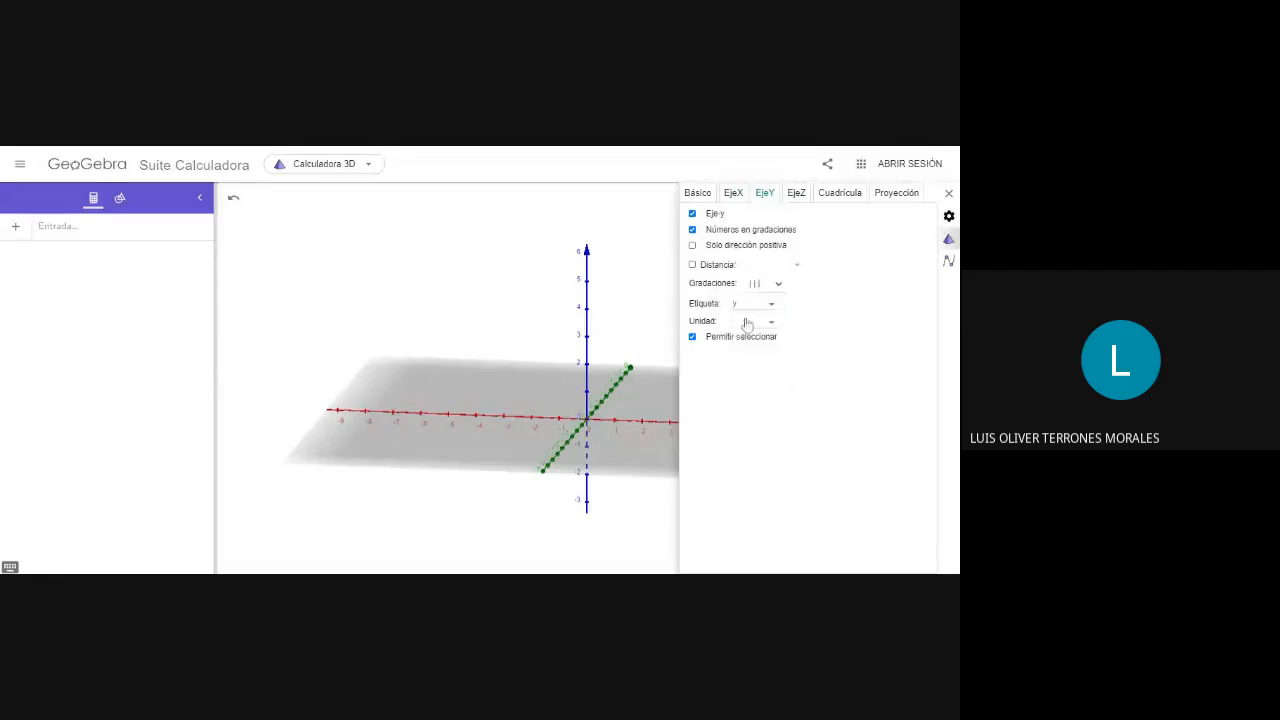
Set the label of the z-axis to z and close the view settings
click(798, 194)
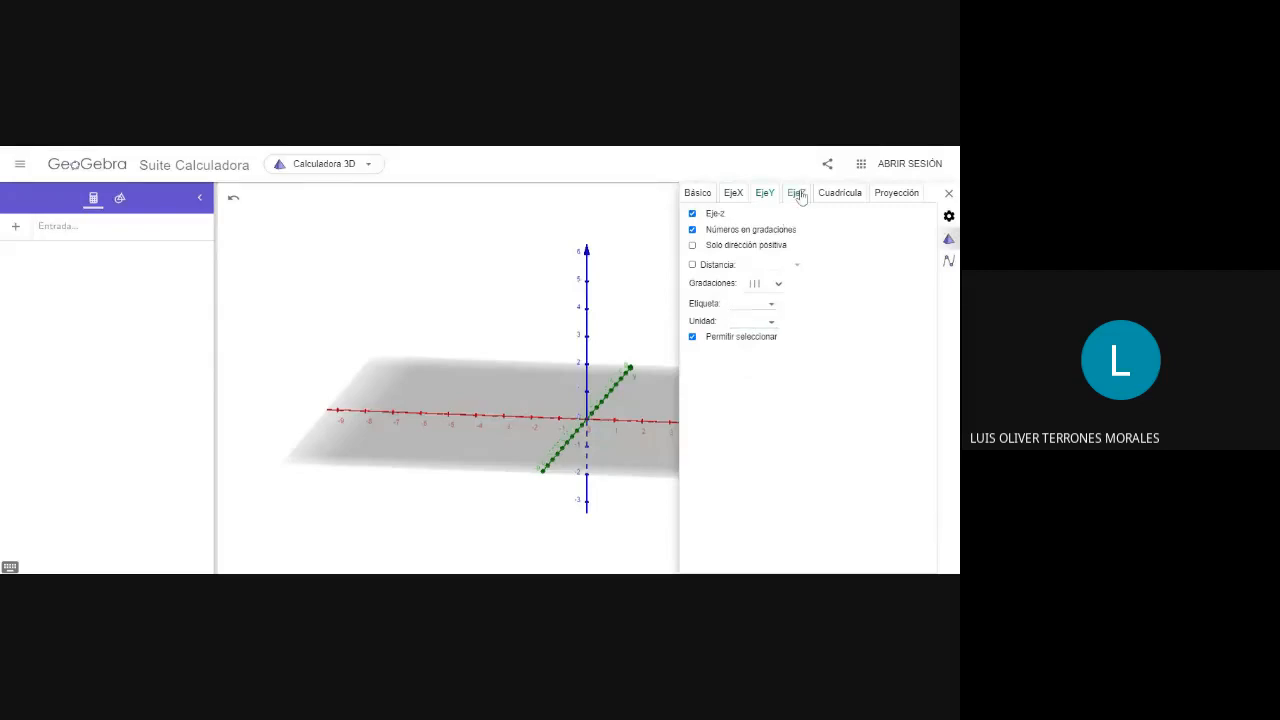
click(771, 306)
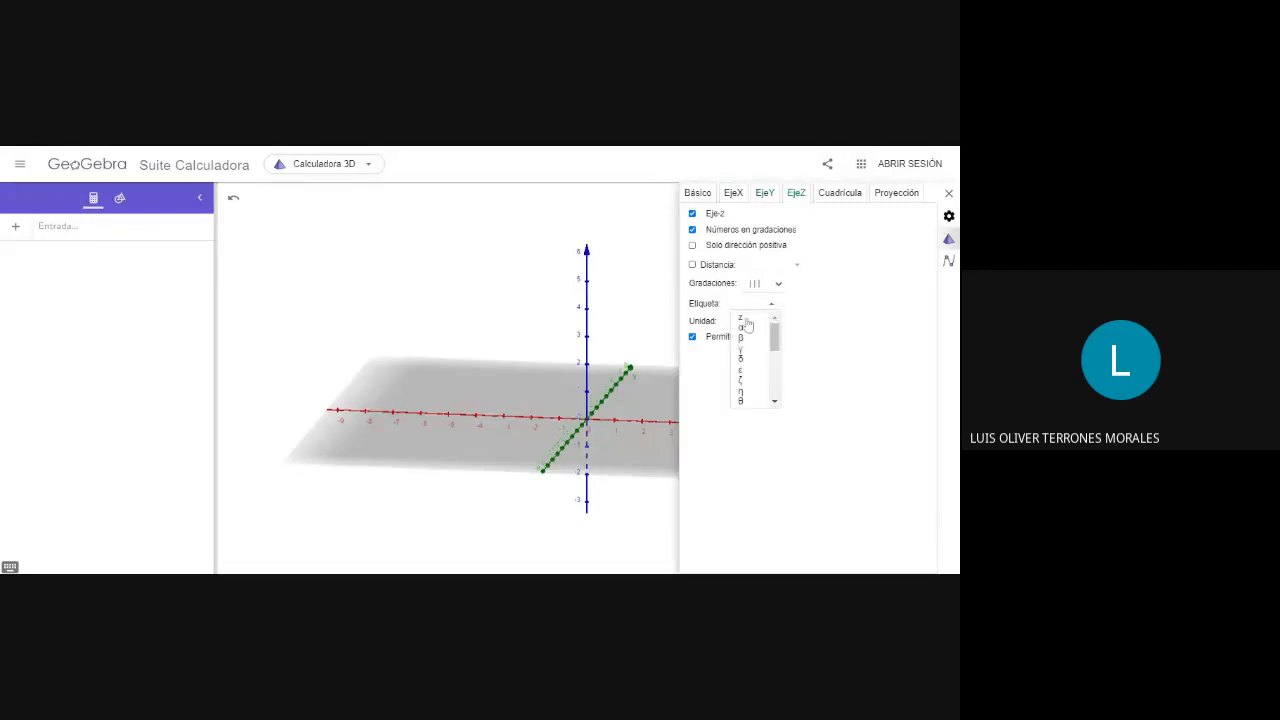
click(745, 320)
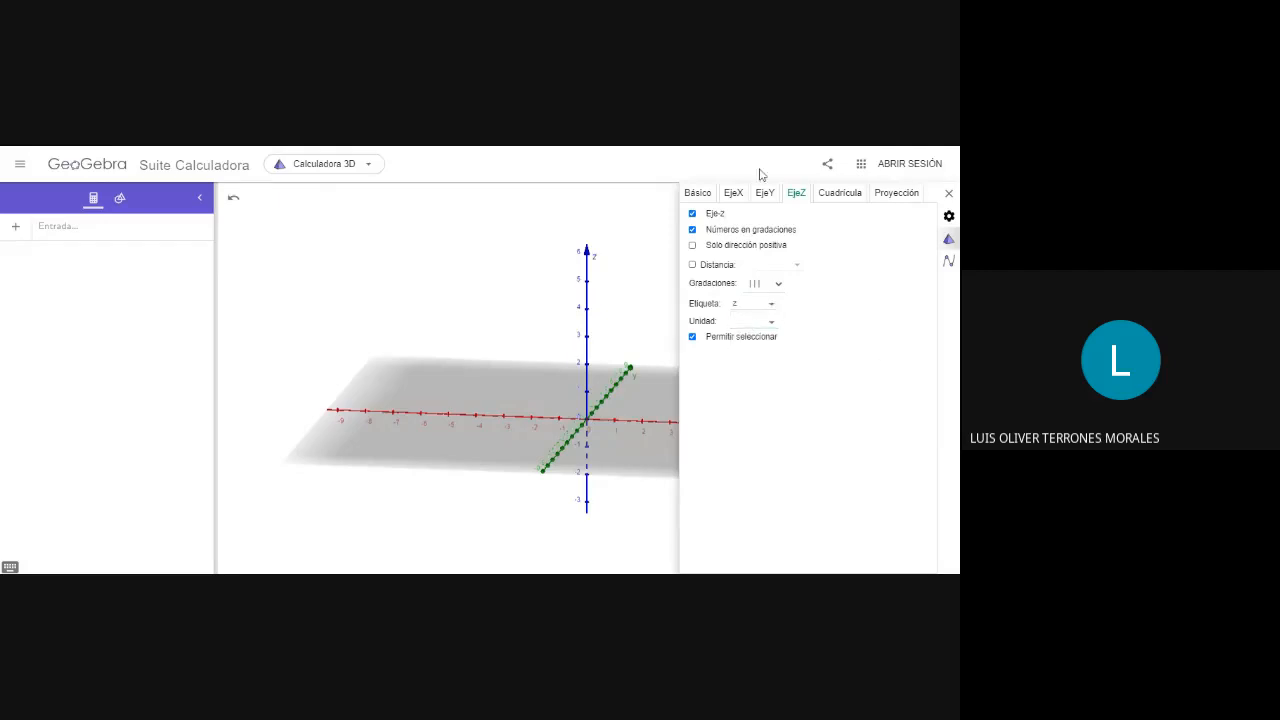
click(948, 194)
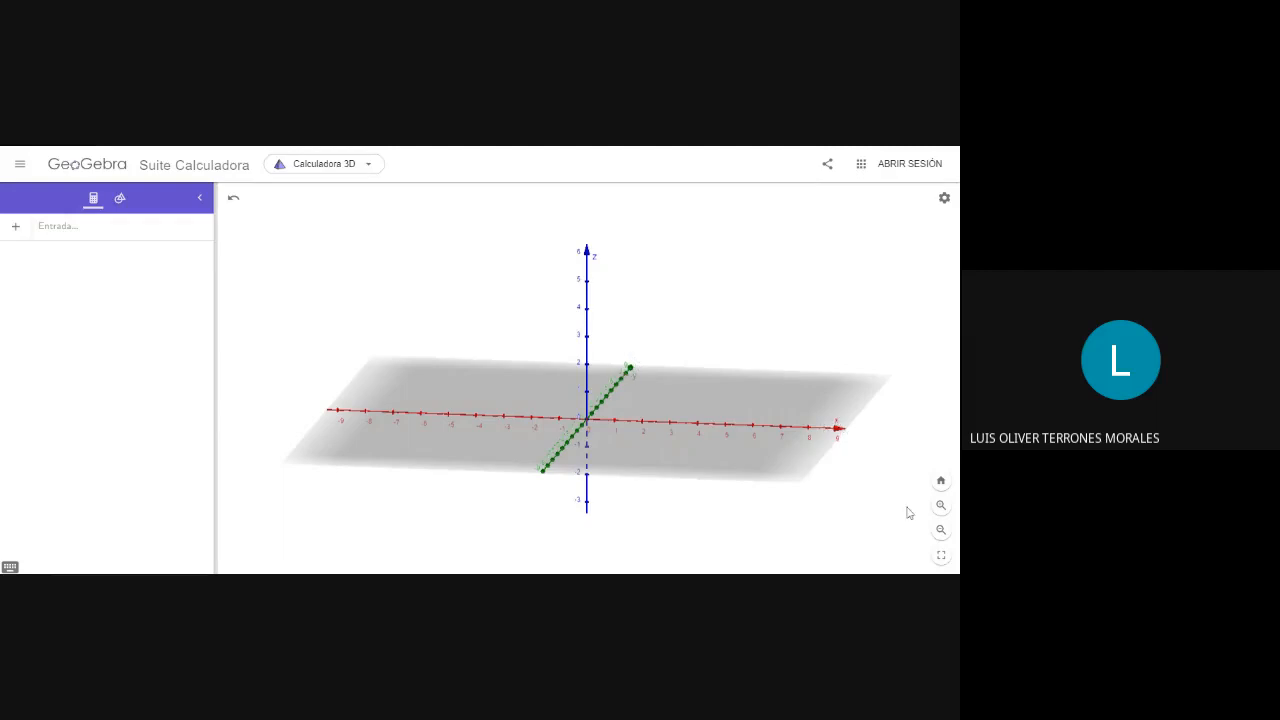
Plot the plane z = 3x + 6y as a new algebra entry in the 3D view
click(940, 506)
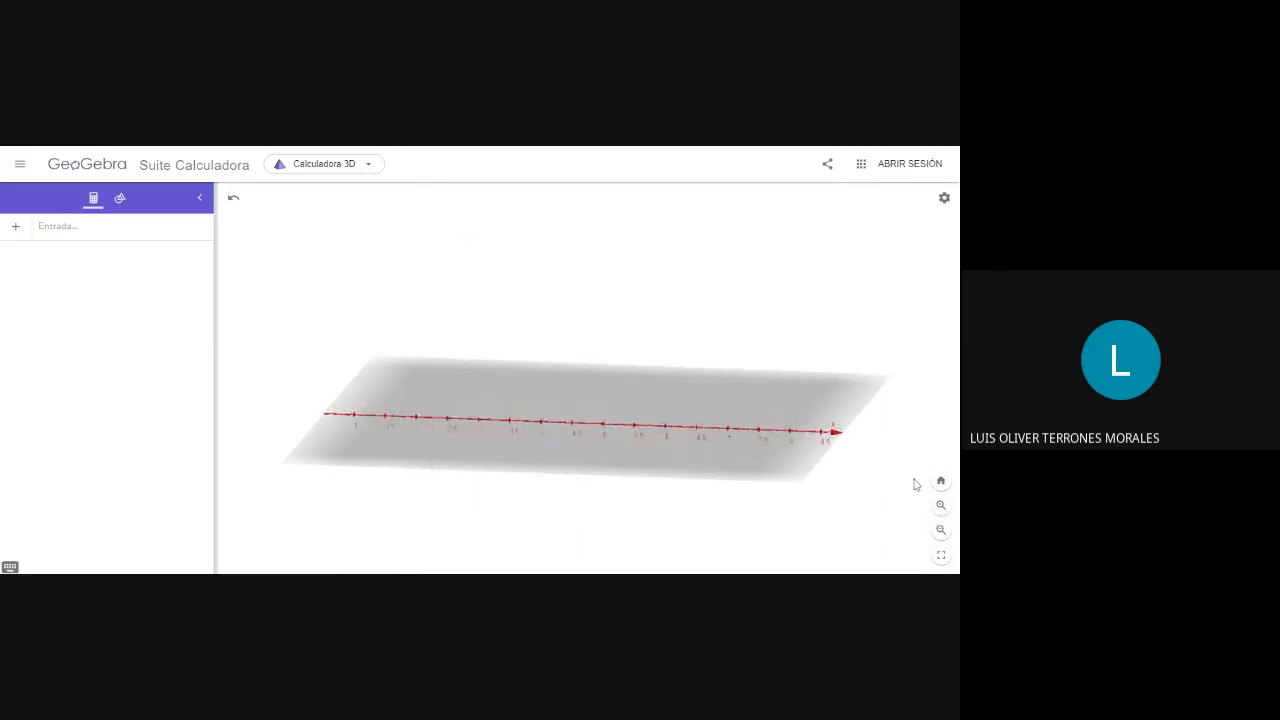
click(941, 531)
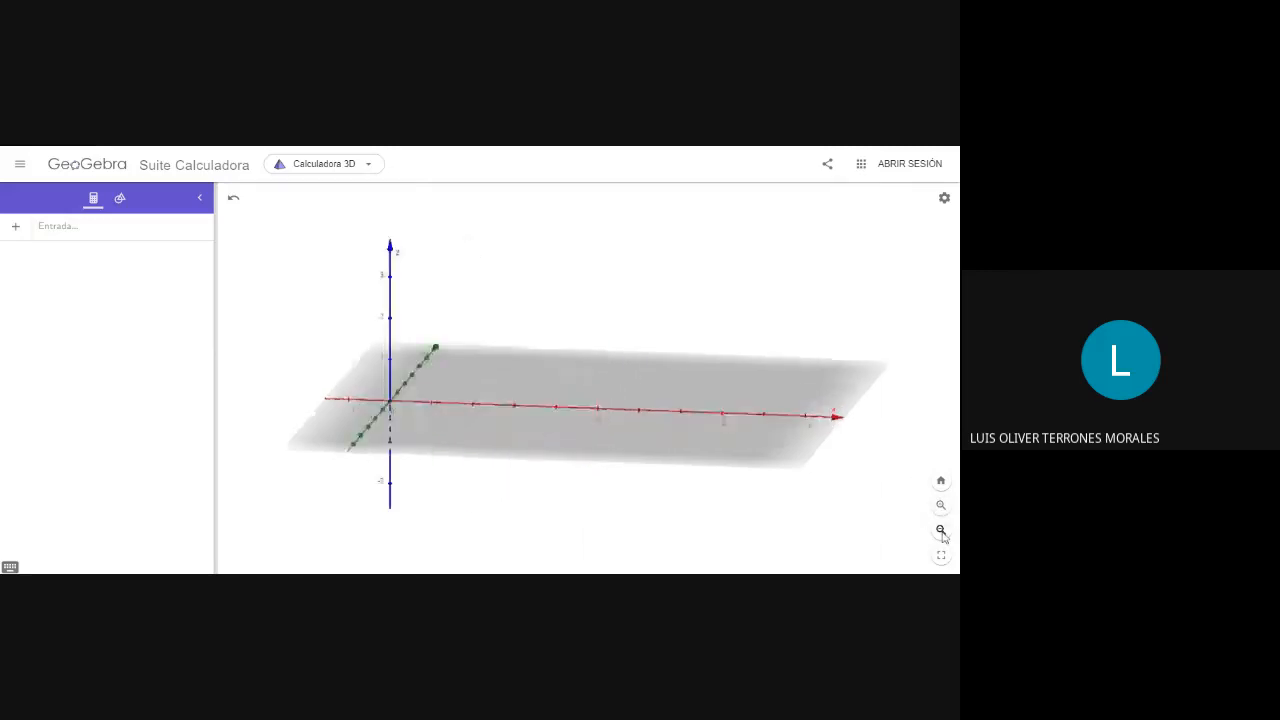
click(941, 531)
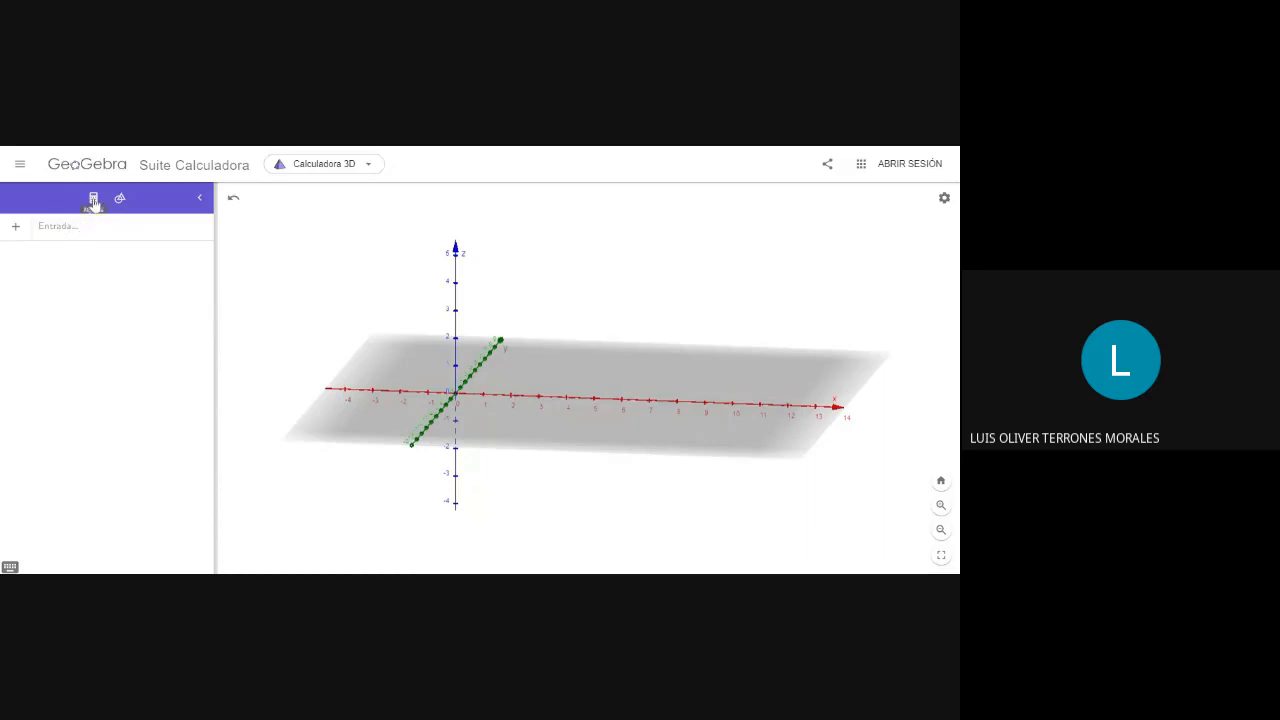
click(88, 230)
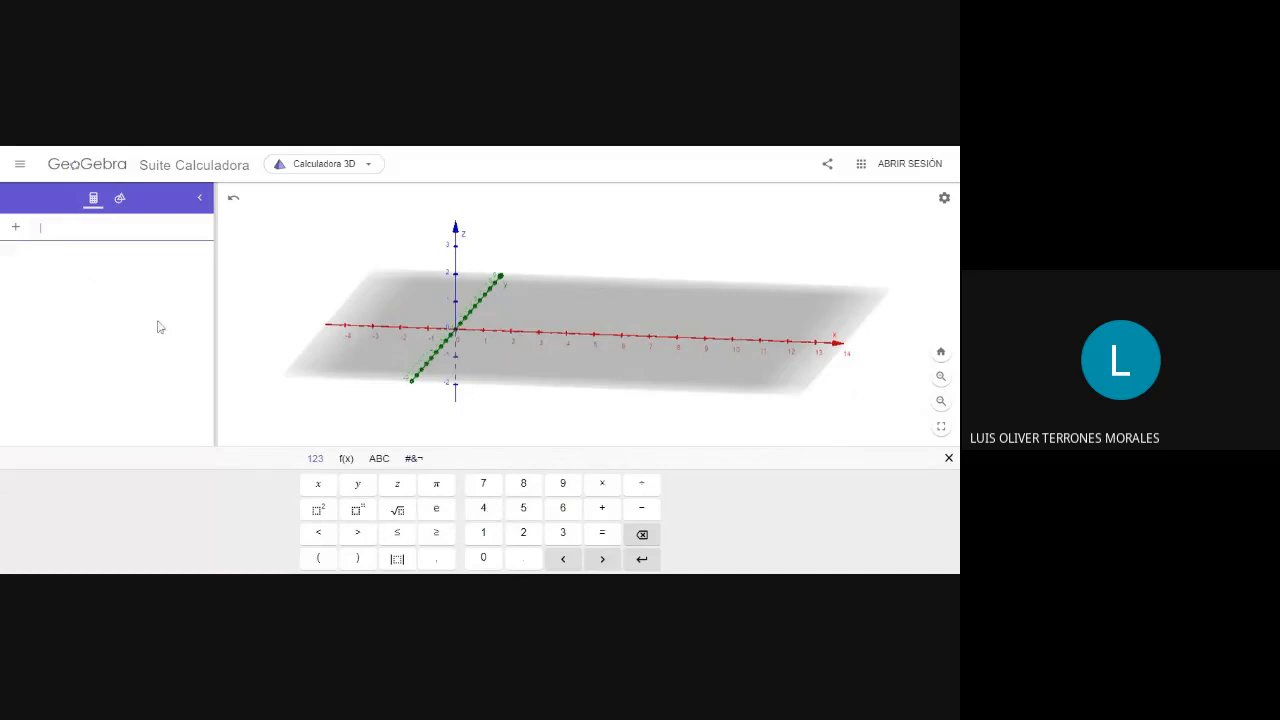
click(103, 229)
click(74, 234)
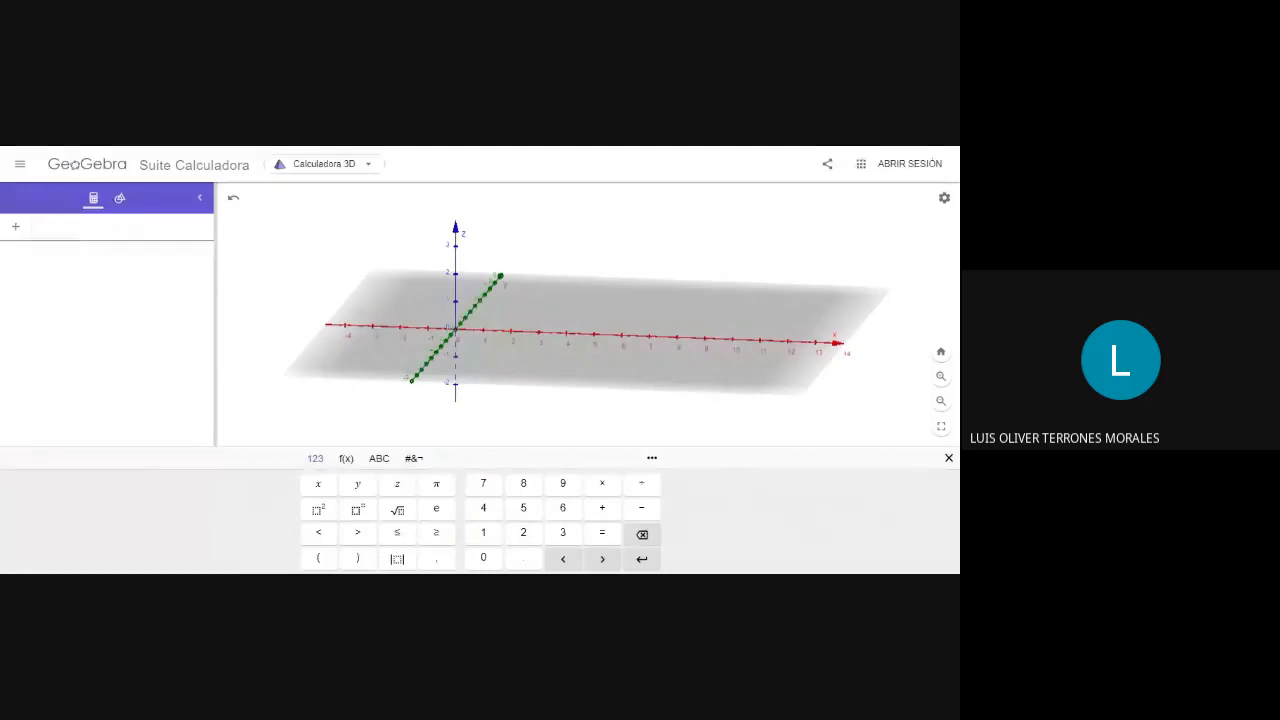
text(z = 3x + 6y)
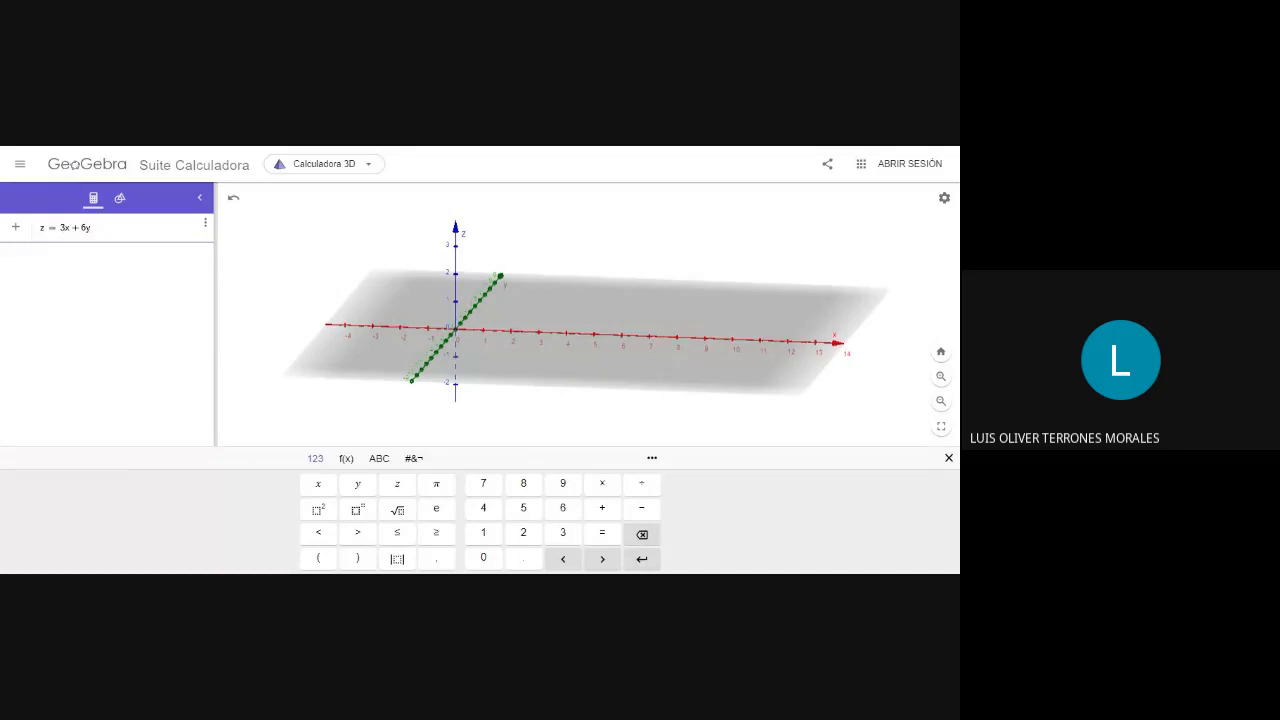
key(Return)
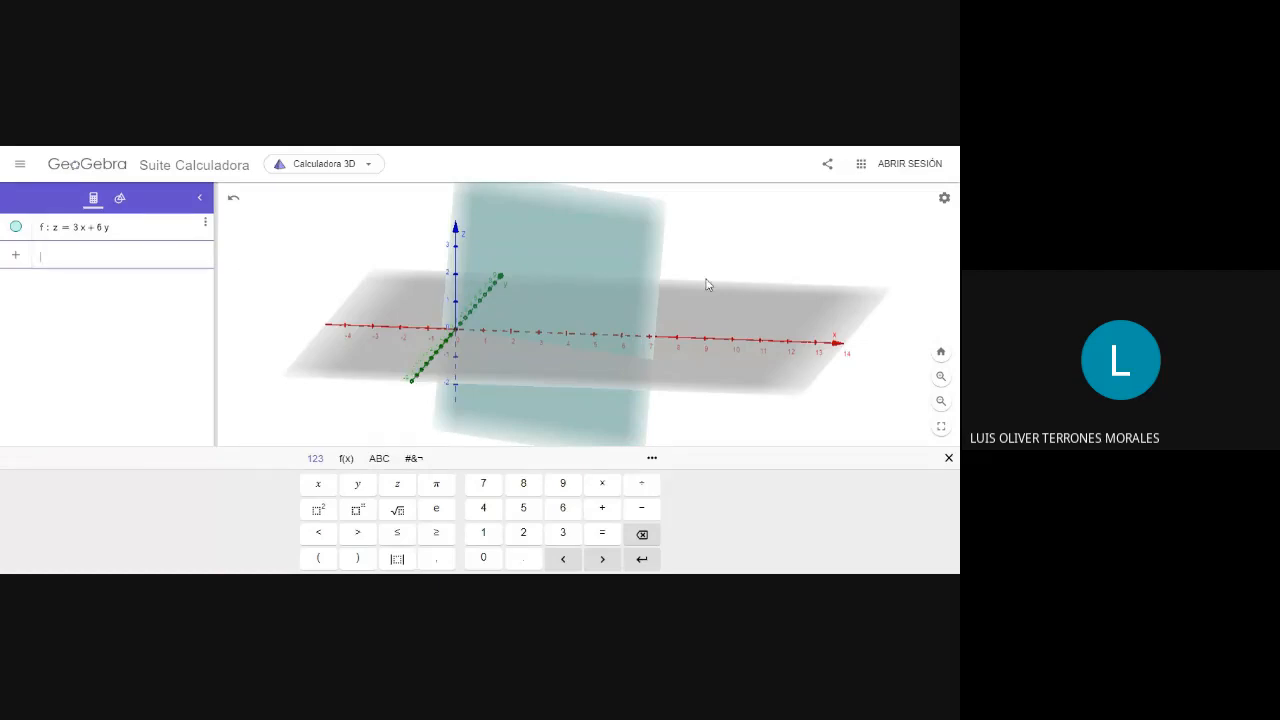
Examine the plane z = 3x + 6y against the three axes from several angles and at a wider scale
drag(705, 288, 694, 295)
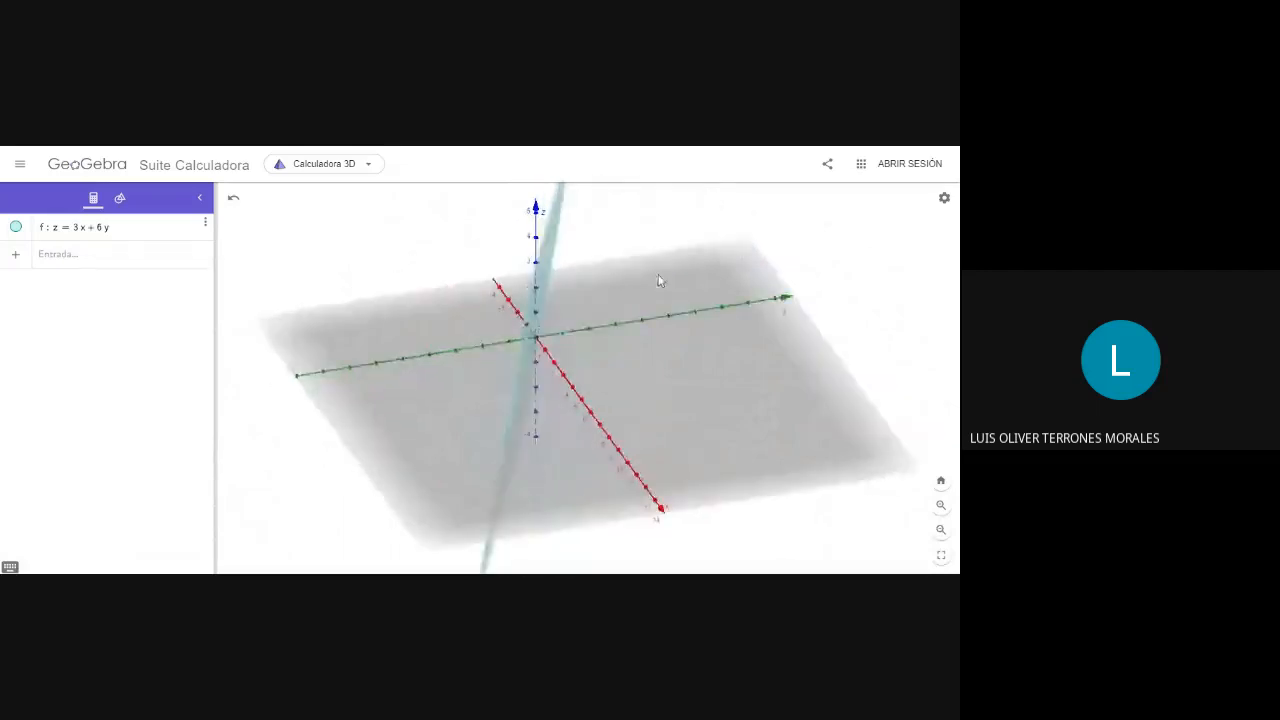
drag(653, 272, 631, 308)
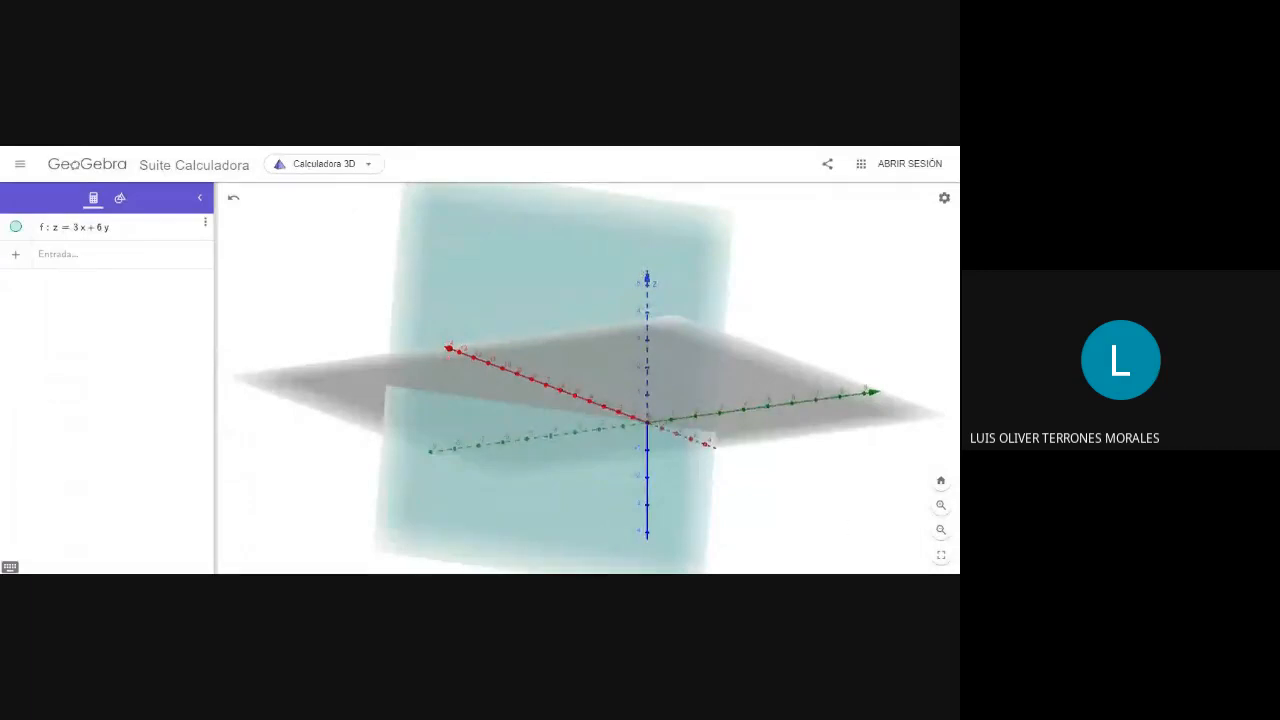
click(940, 531)
click(940, 534)
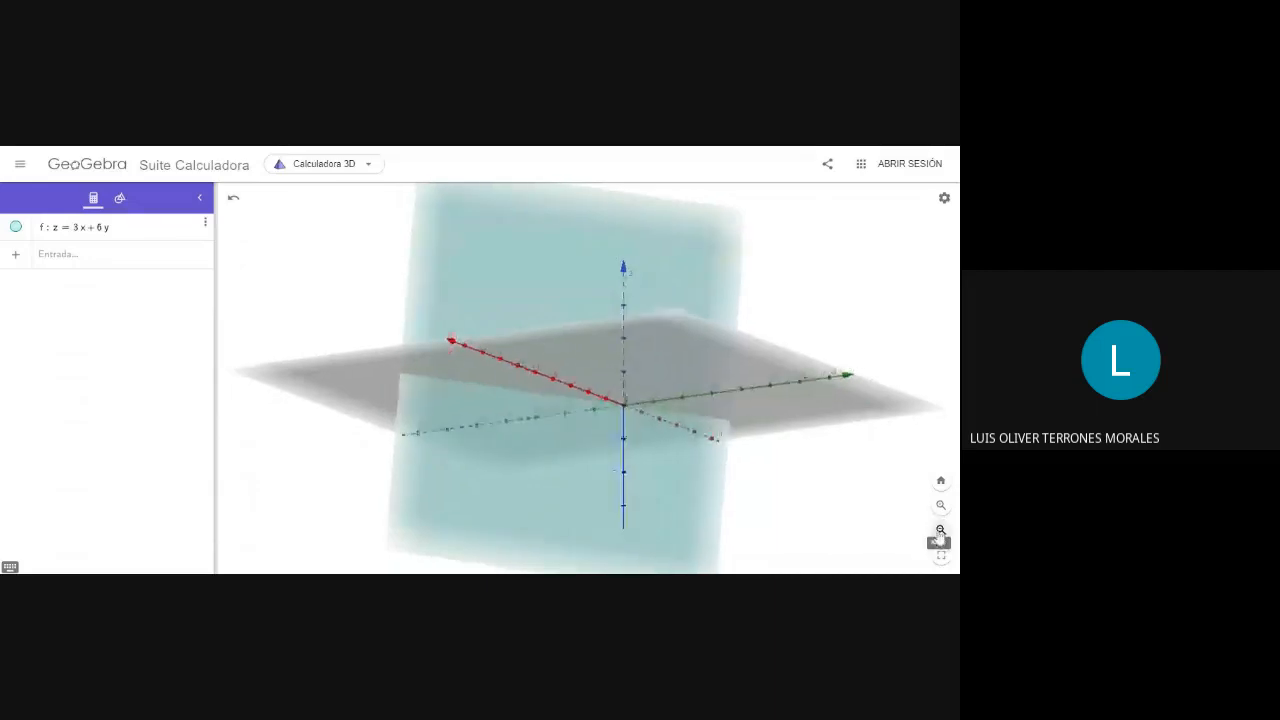
click(940, 533)
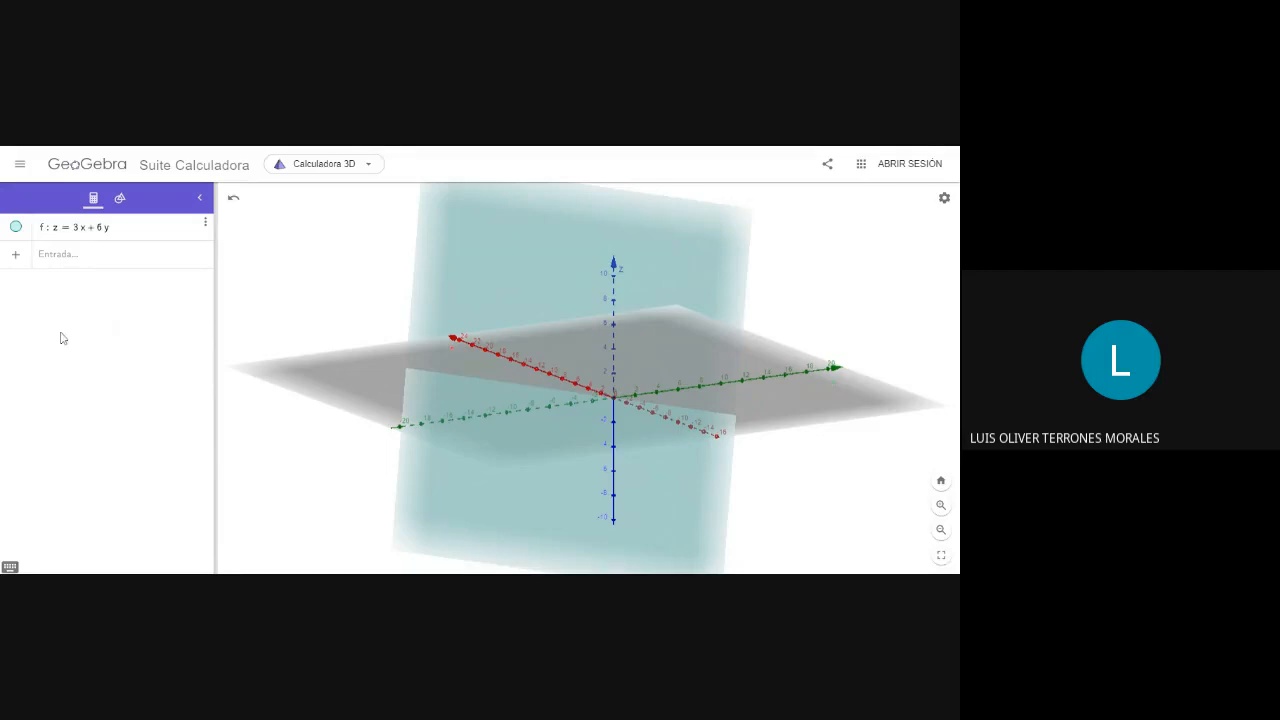
Hide the plane z = 3x + 6y and show it again, twice
click(16, 228)
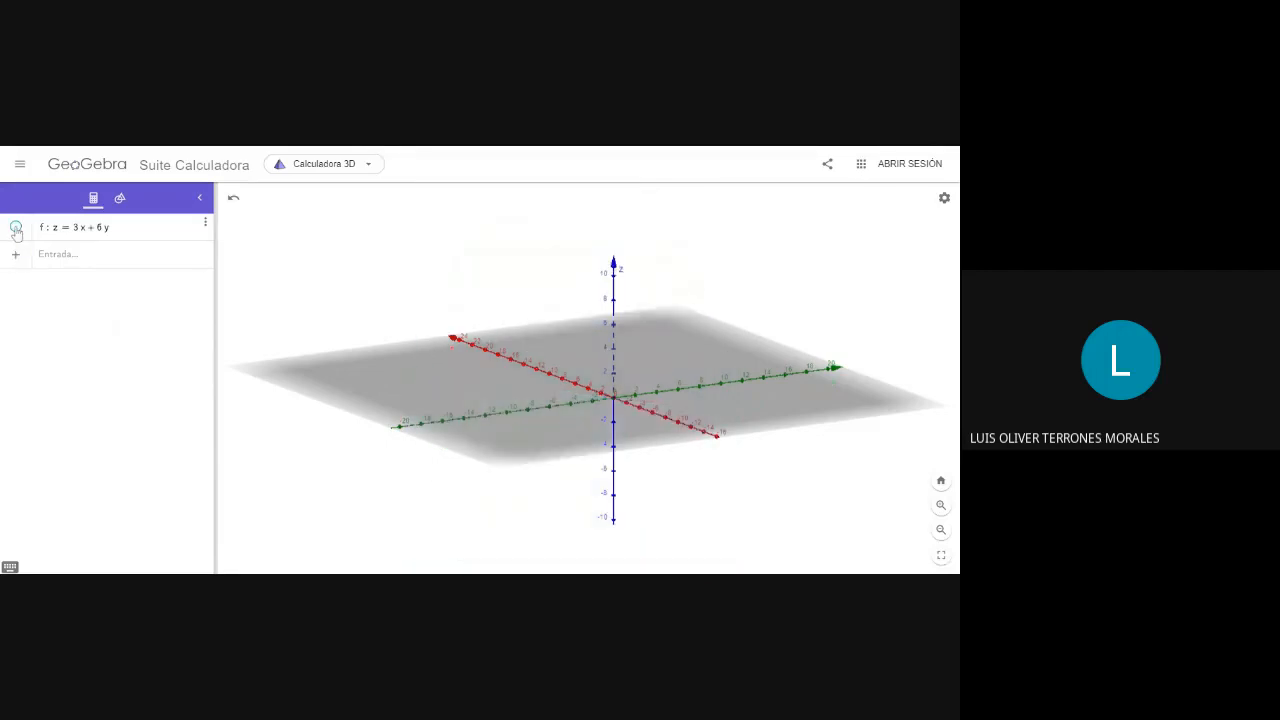
click(16, 229)
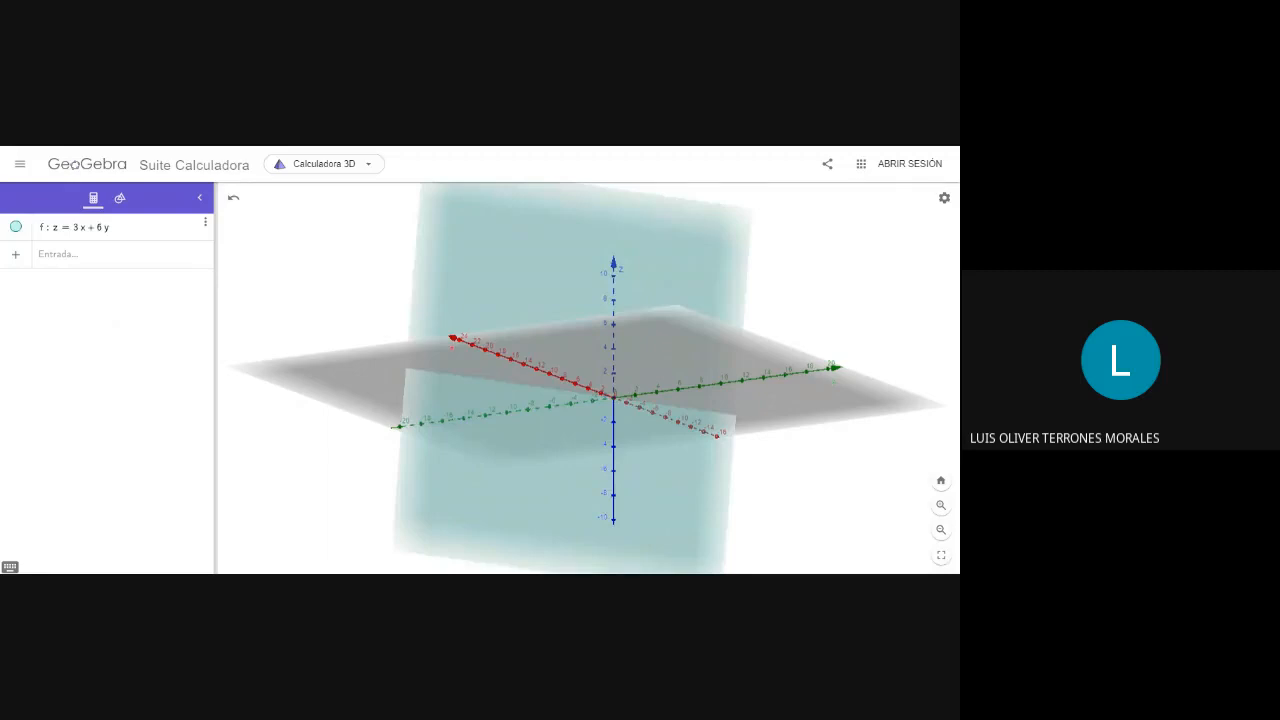
click(16, 229)
click(16, 229)
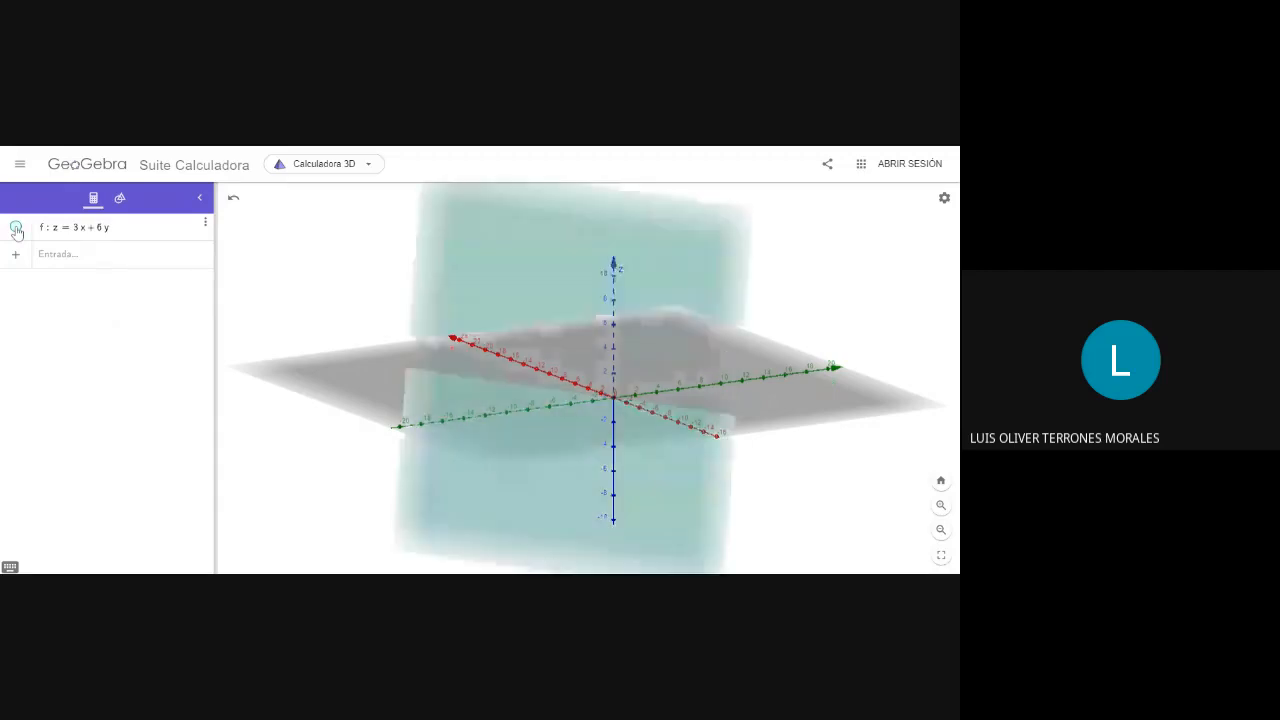
Open the properties of the plane z = 3x + 6y, close them and open them again
click(206, 226)
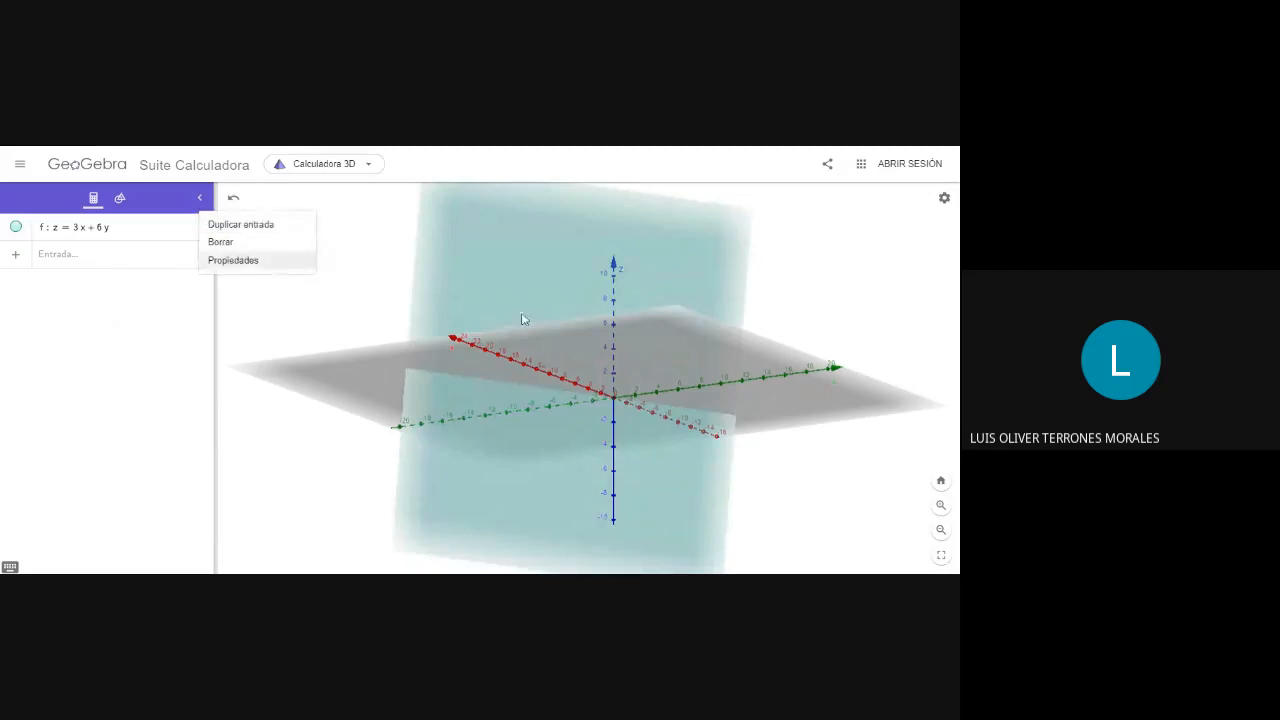
click(240, 262)
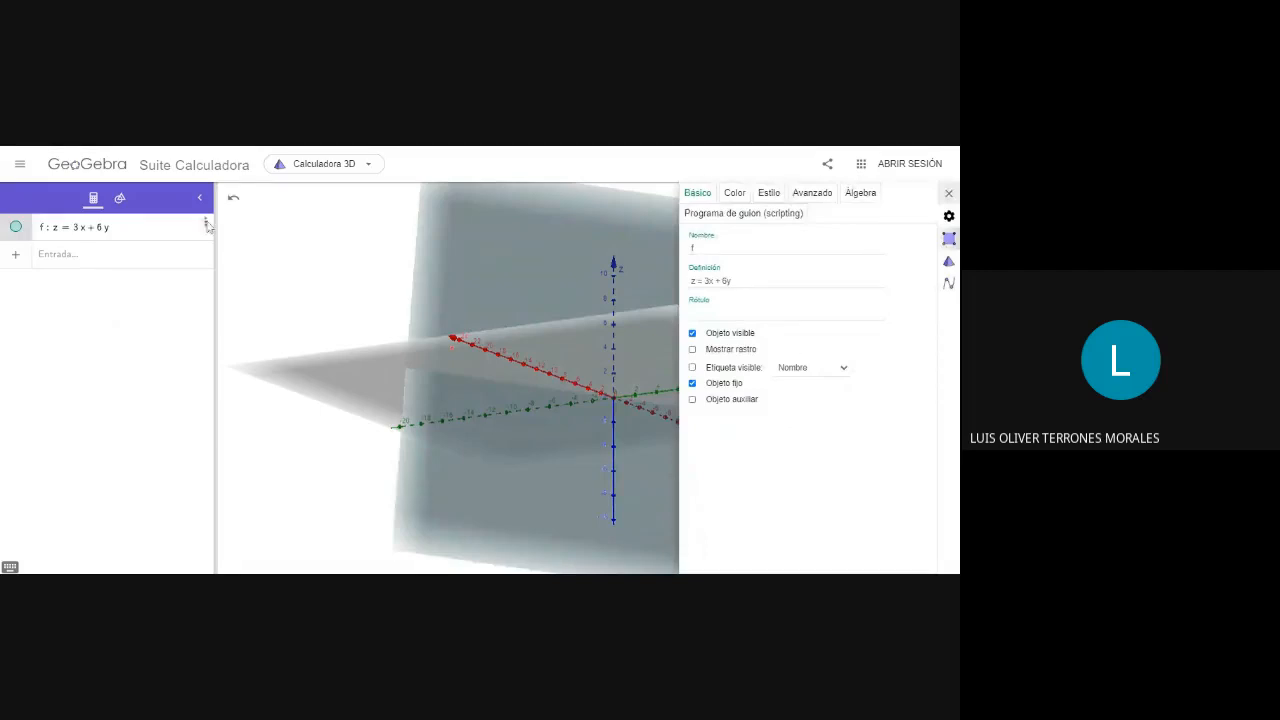
click(951, 196)
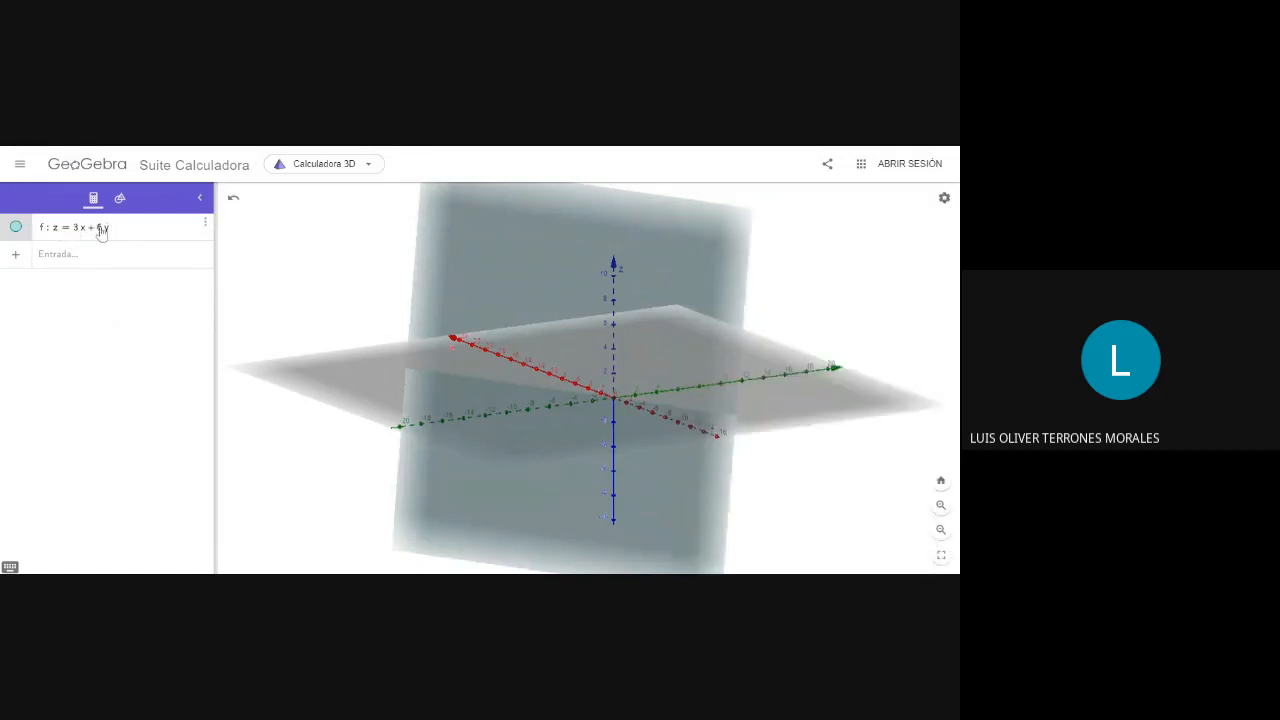
click(205, 223)
click(231, 262)
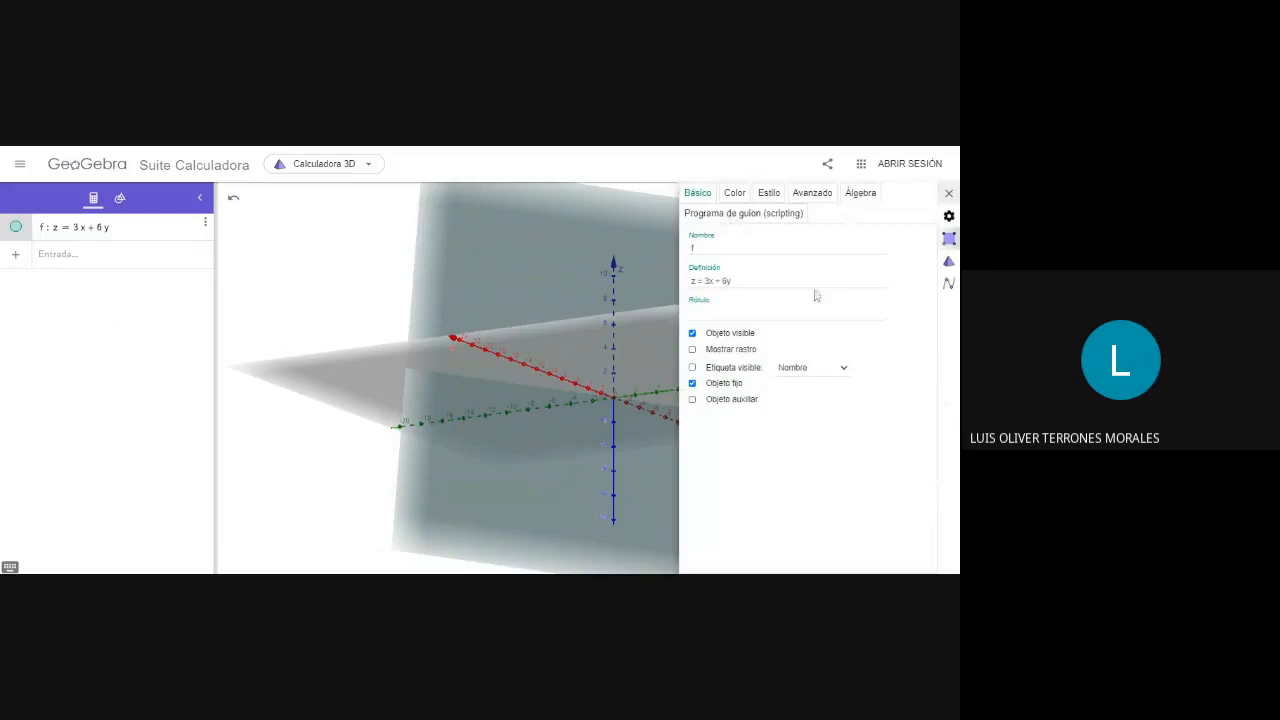
Recolour the plane z = 3x + 6y red (#FF0033) and set its opacity to 100
click(733, 196)
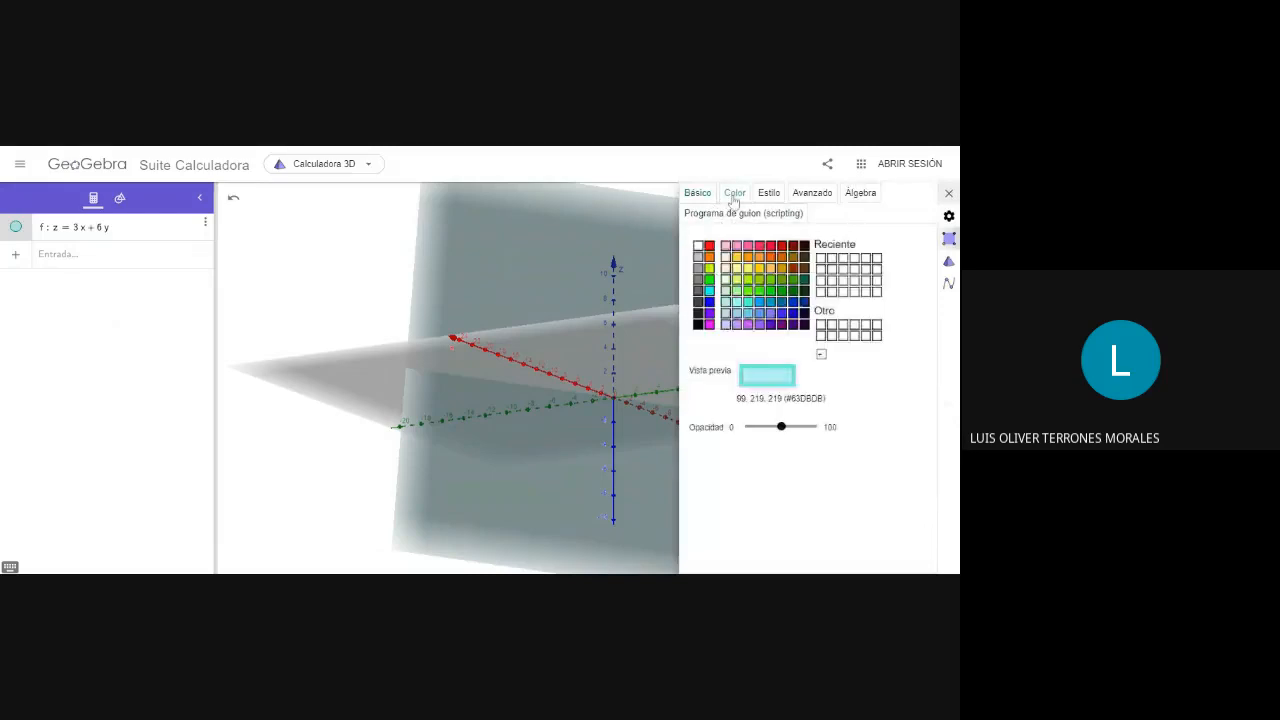
click(771, 248)
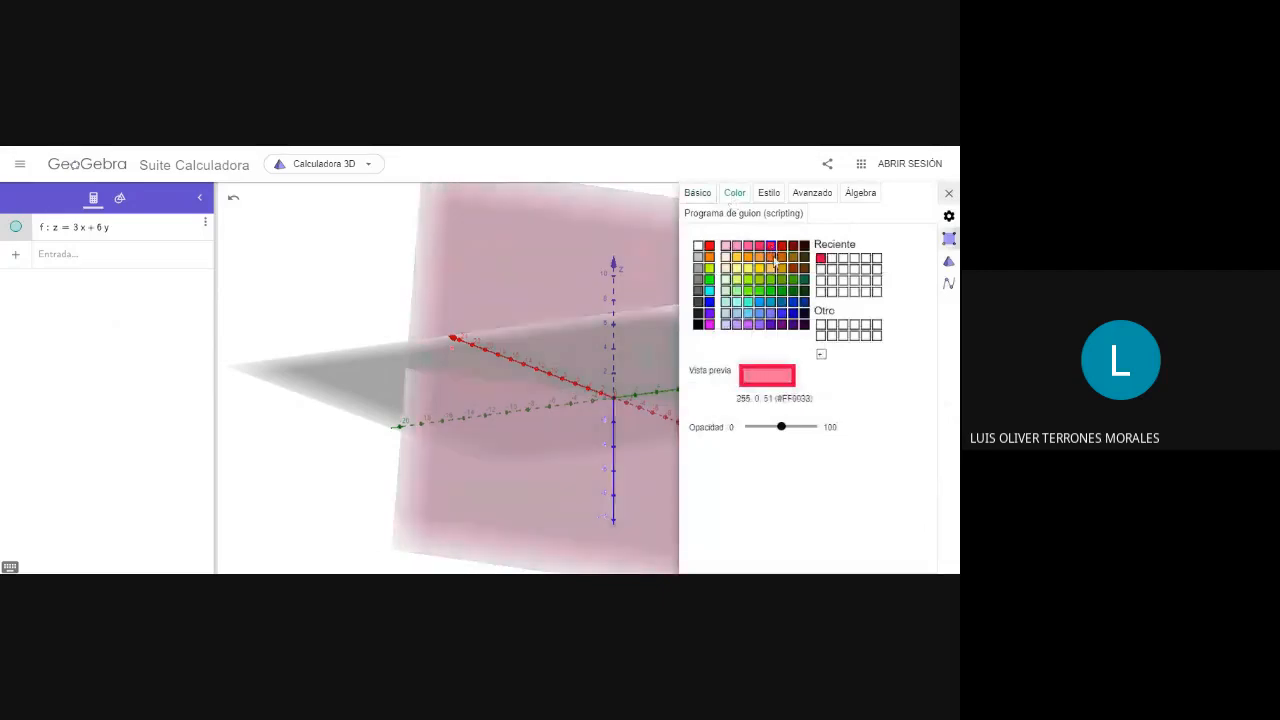
drag(783, 428, 828, 428)
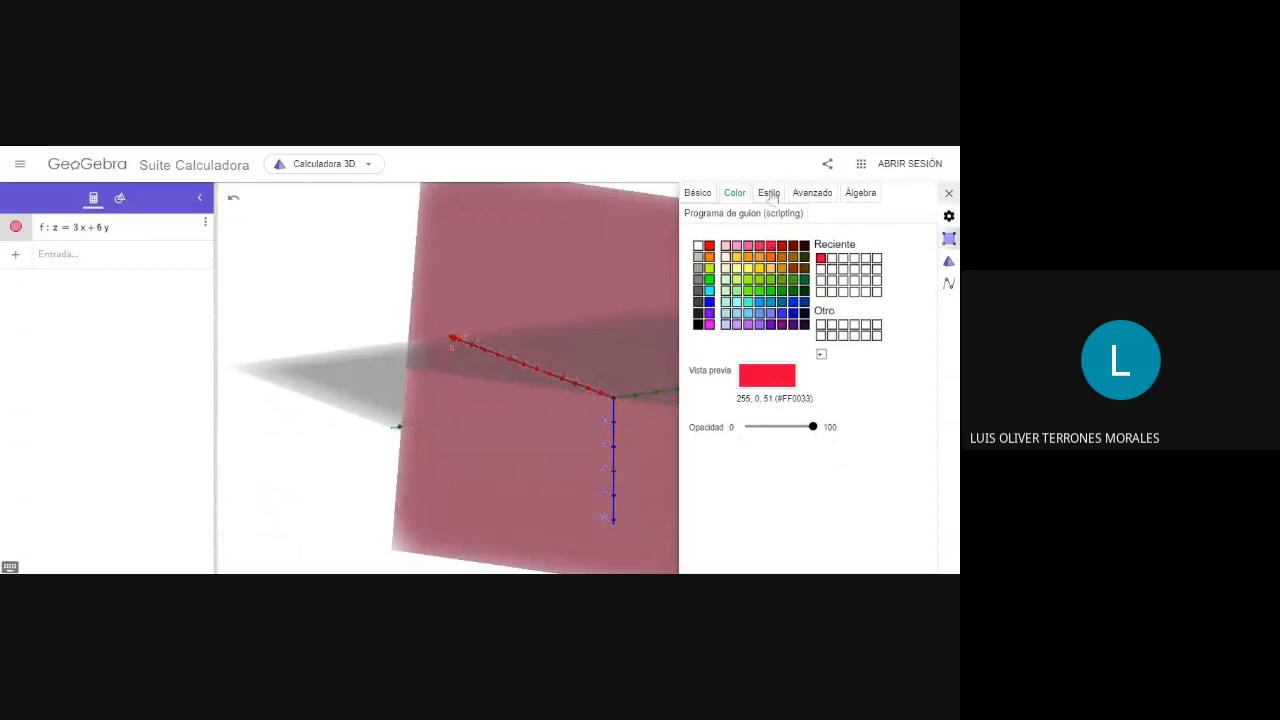
Review the plane's style, advanced and algebra settings, and close its properties
click(768, 195)
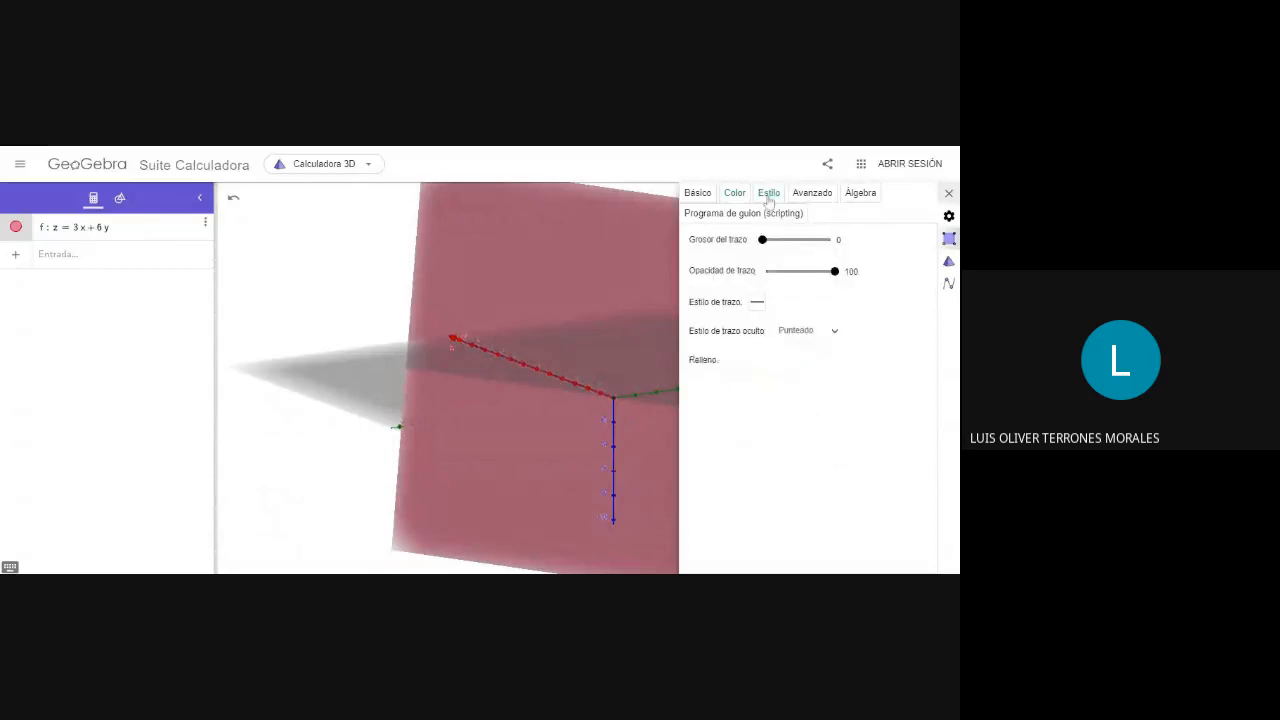
click(811, 194)
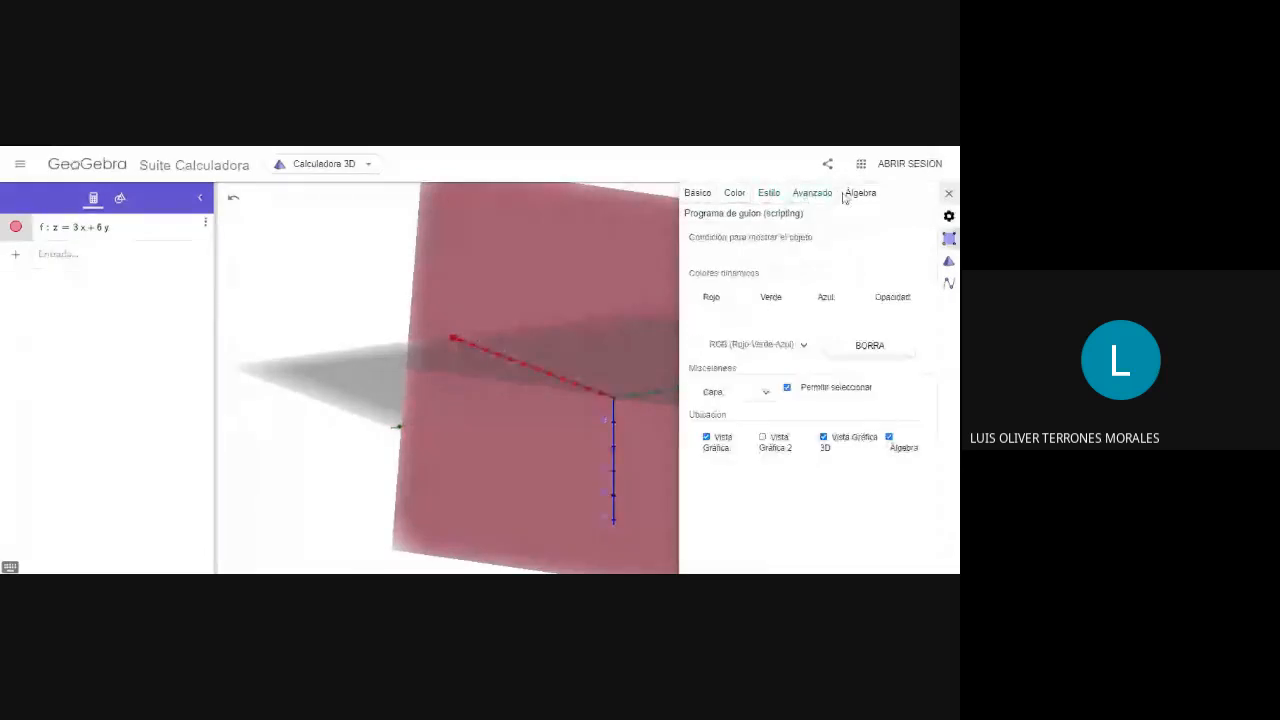
click(858, 194)
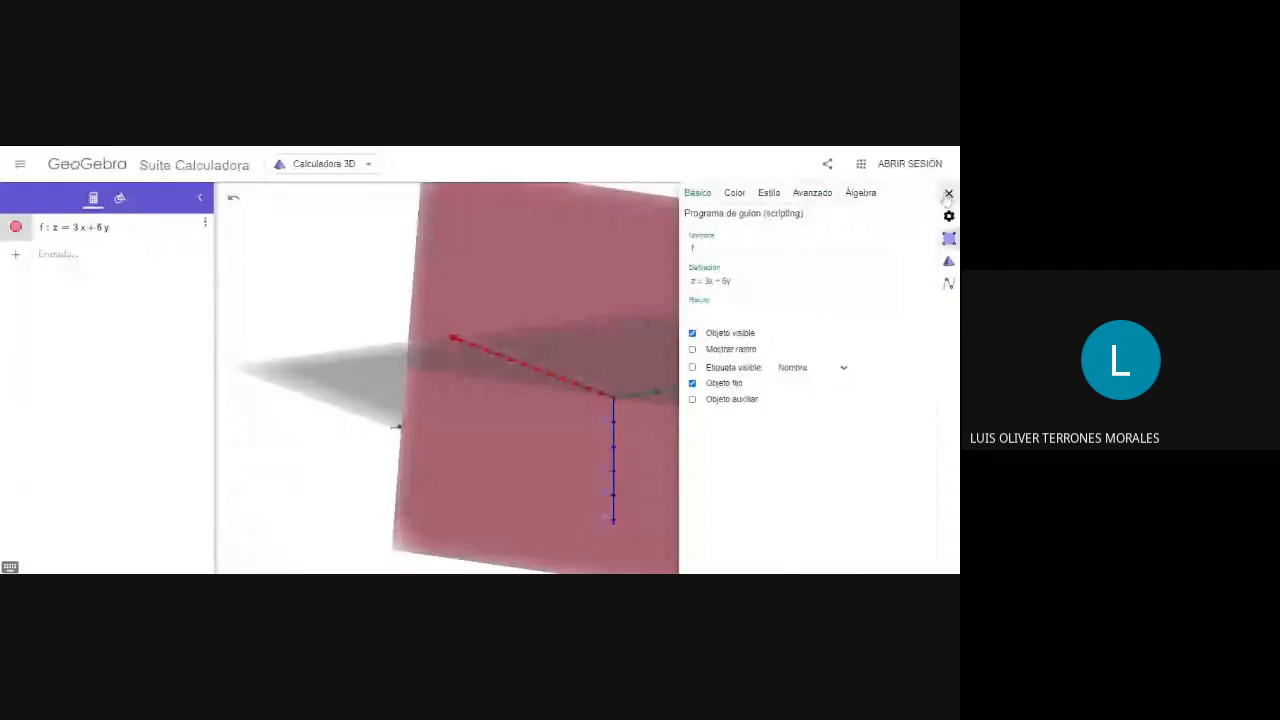
click(948, 194)
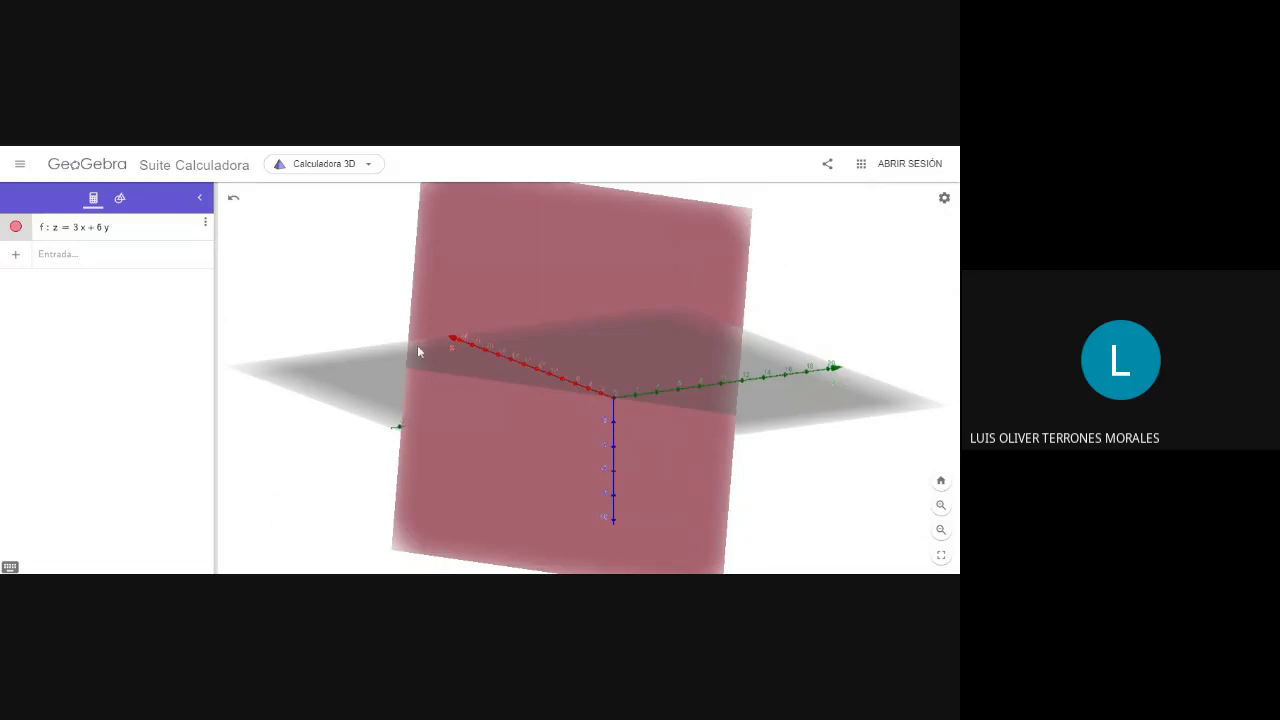
Plot the cone z = √(x² + y²) as a new algebra entry
click(80, 262)
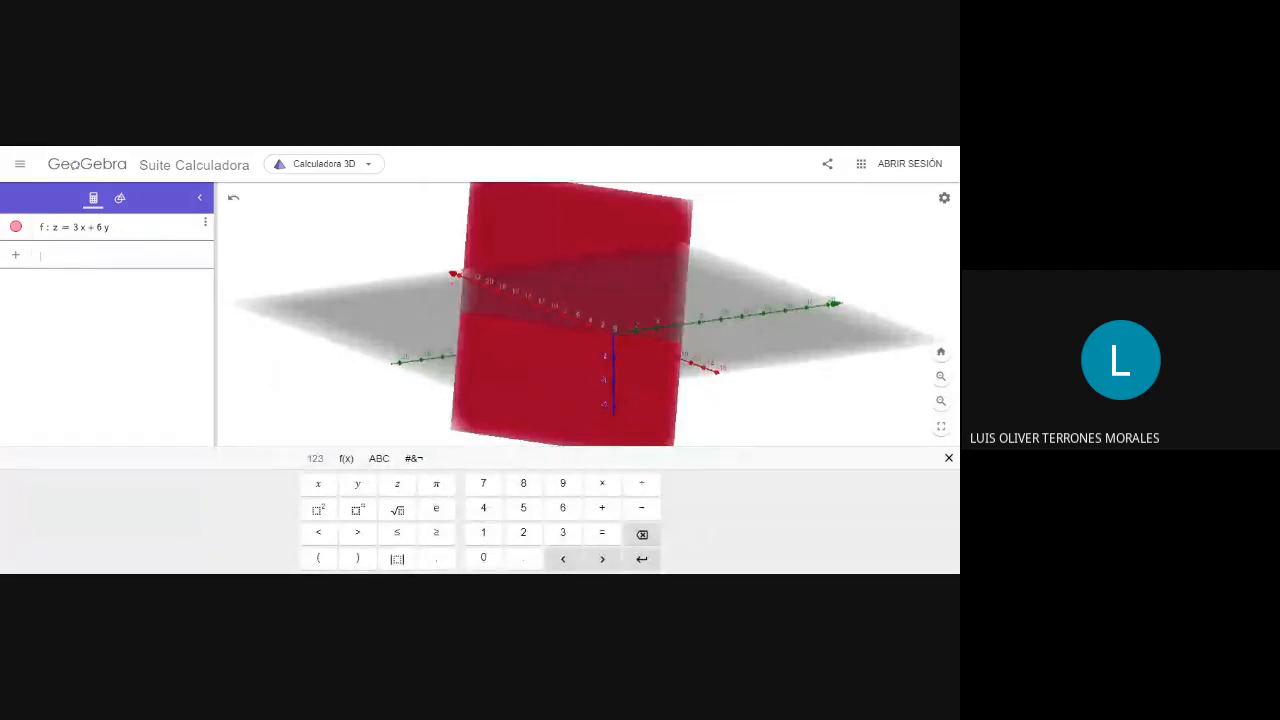
text(z=)
click(397, 510)
text(x^2+)
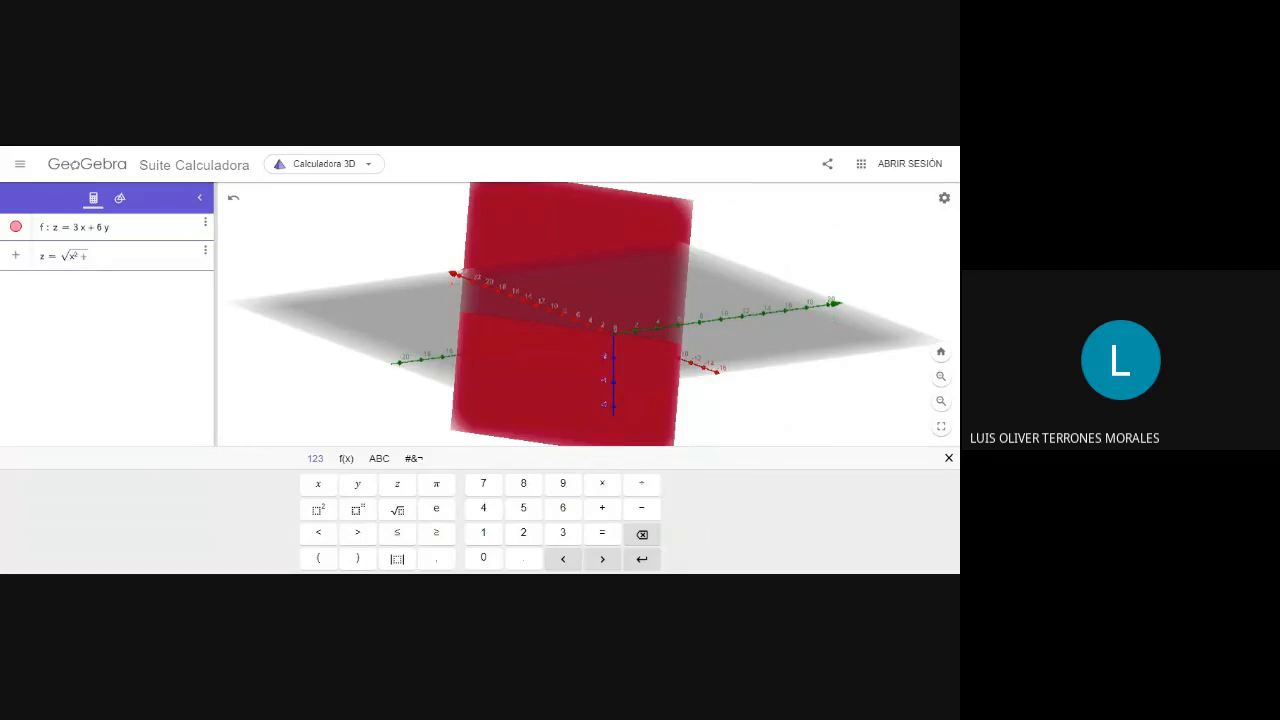
text(y^2)
key(Return)
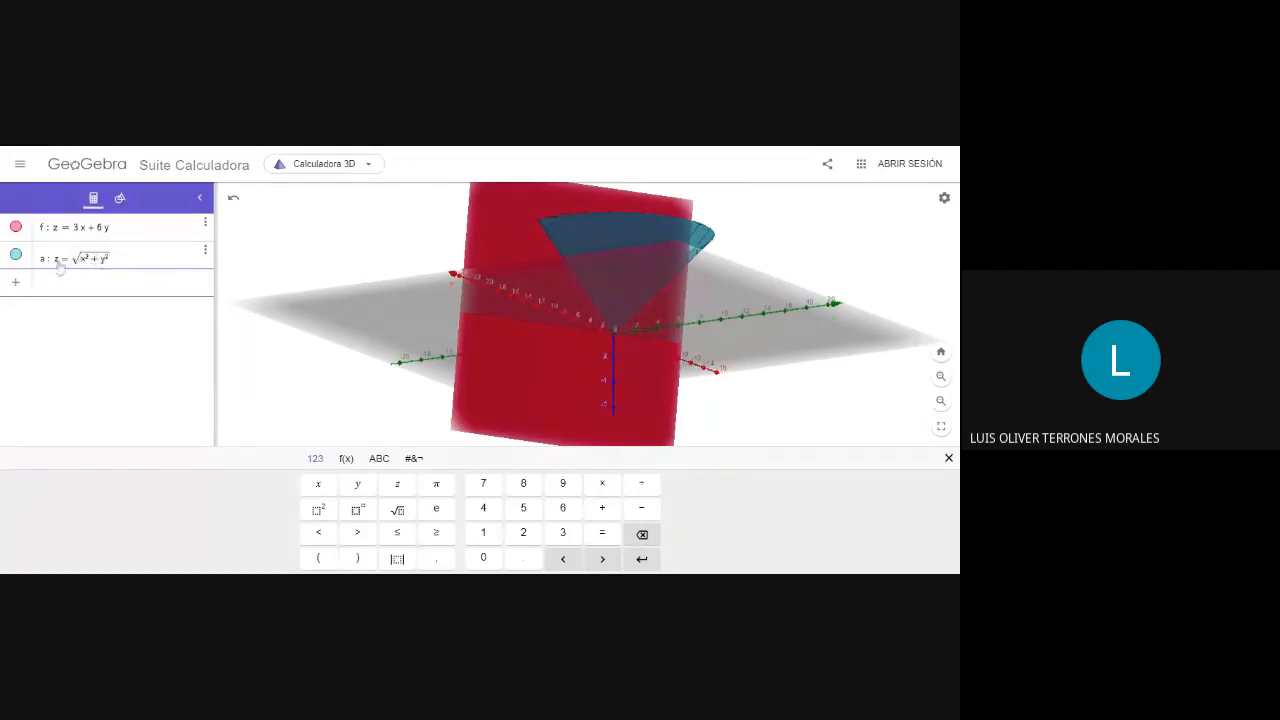
Hide the plane z = 3x + 6y, and hide and show the cone z = √(x² + y²) again
click(16, 228)
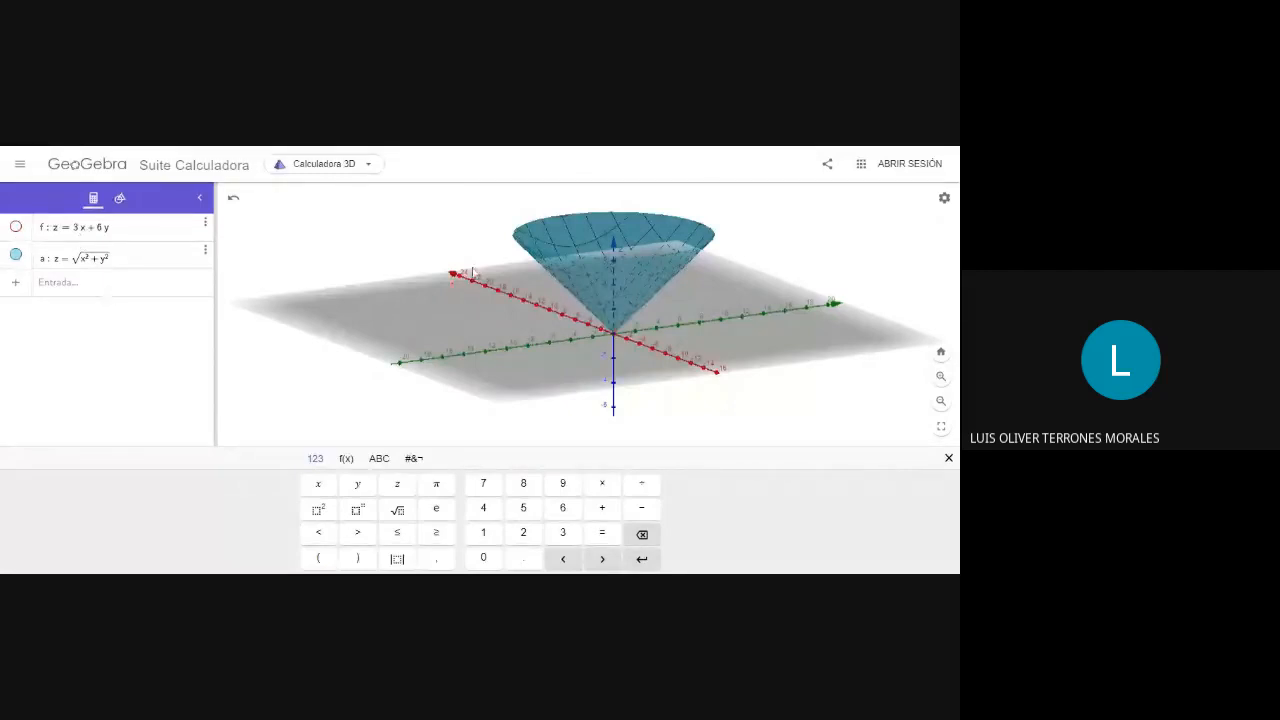
click(15, 256)
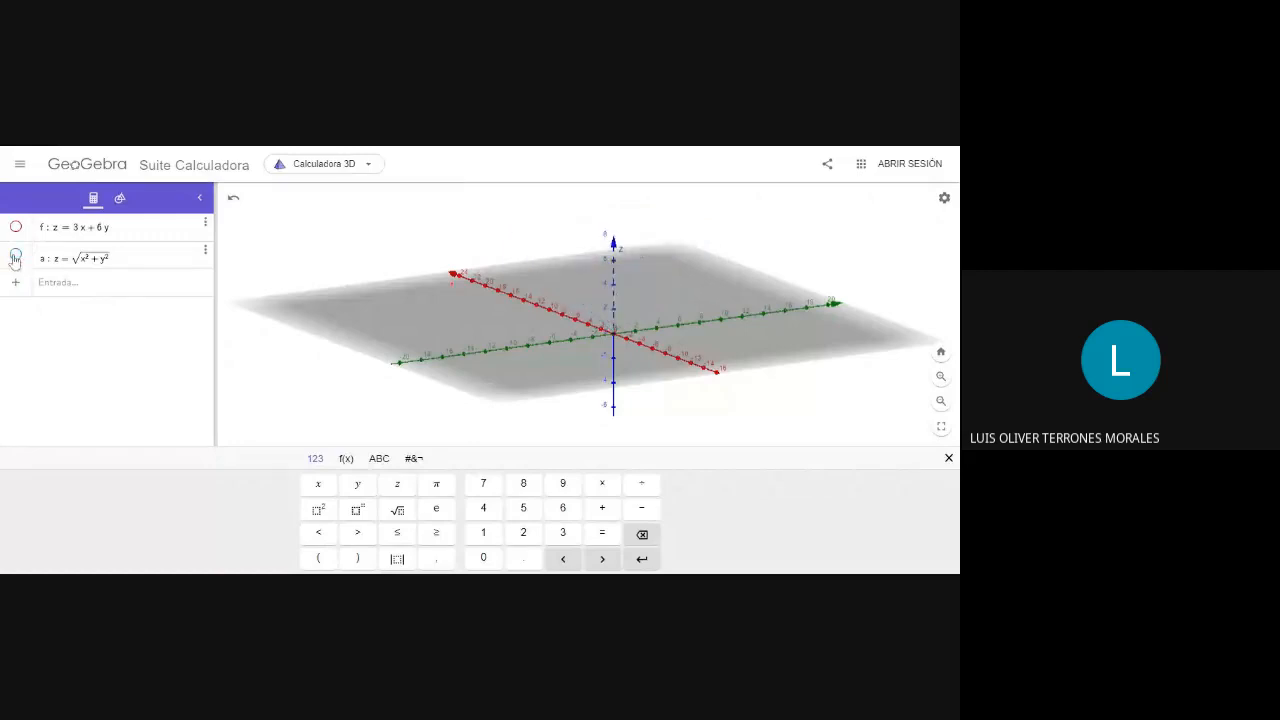
click(15, 256)
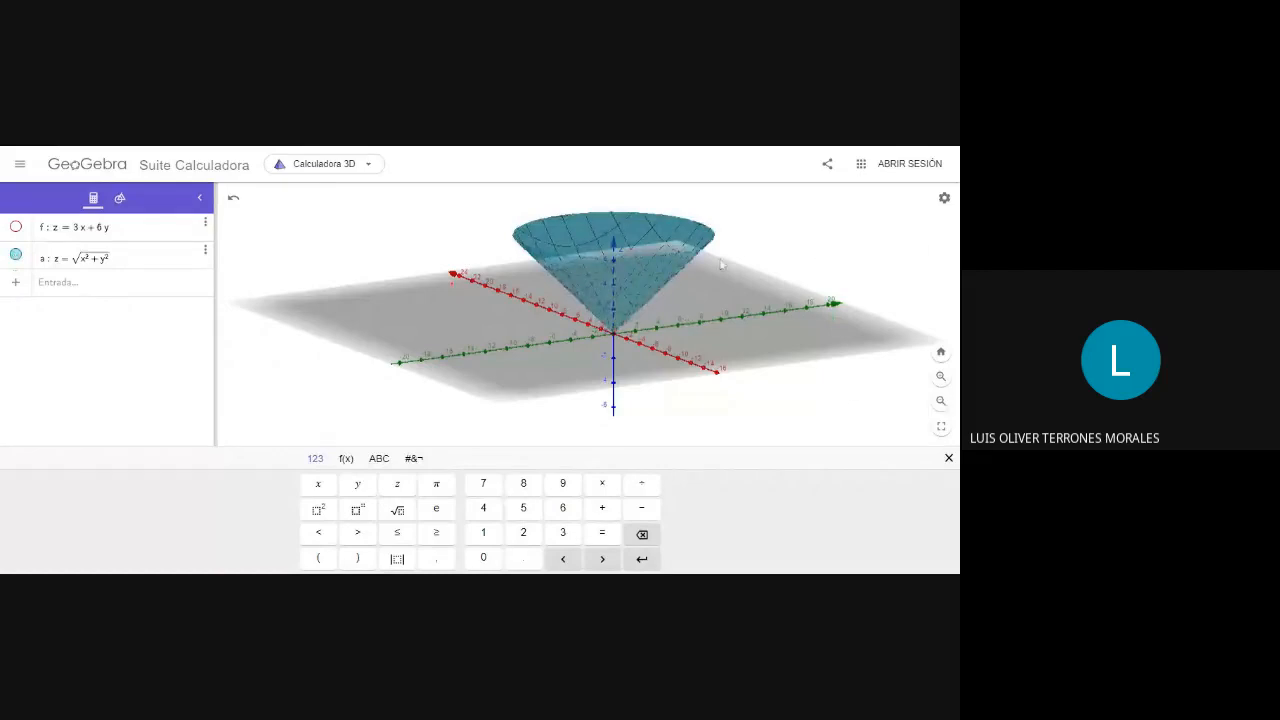
Examine the cone z = √(x² + y²) against the axes from the side, above and below, and at a wider scale
drag(704, 277, 705, 286)
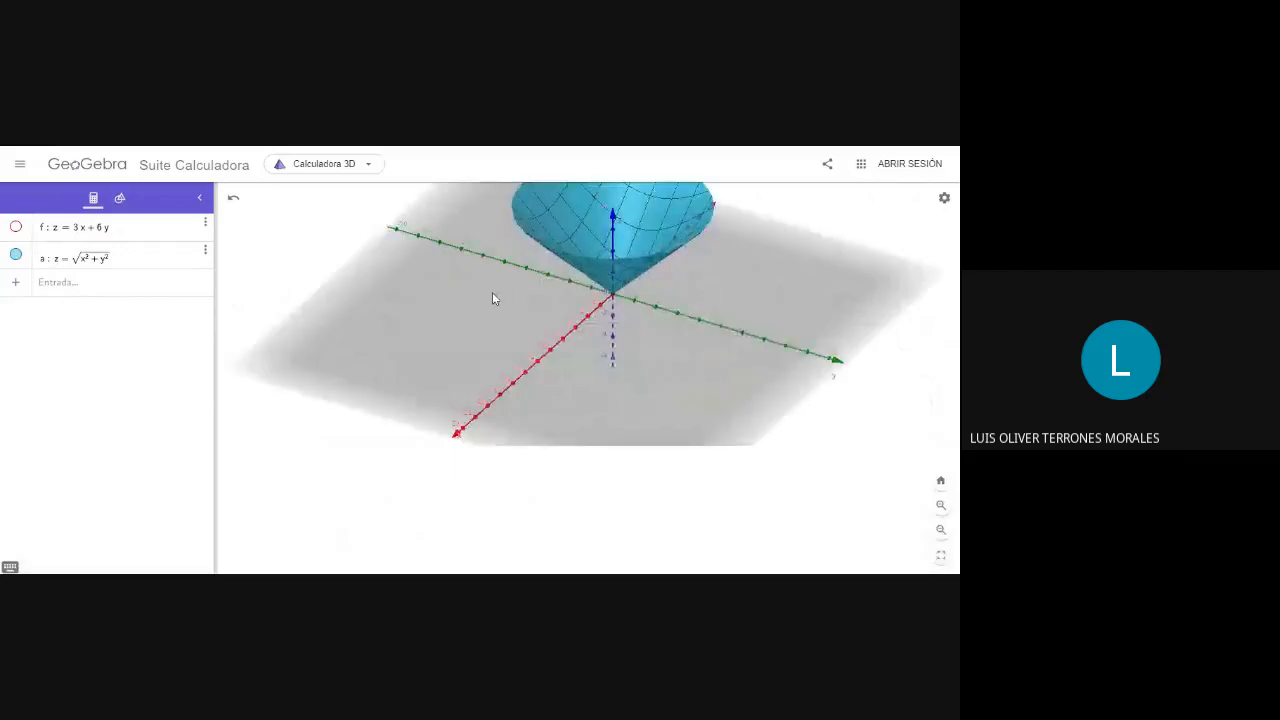
drag(326, 255, 304, 251)
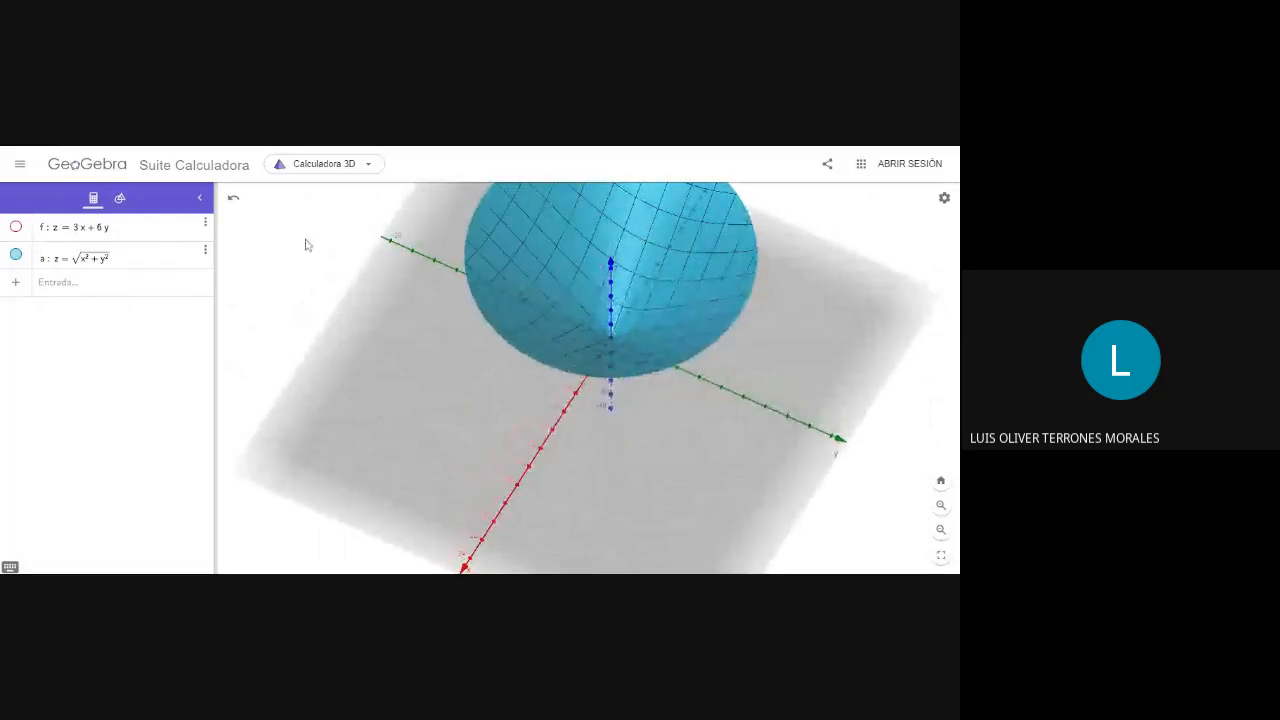
drag(308, 245, 308, 245)
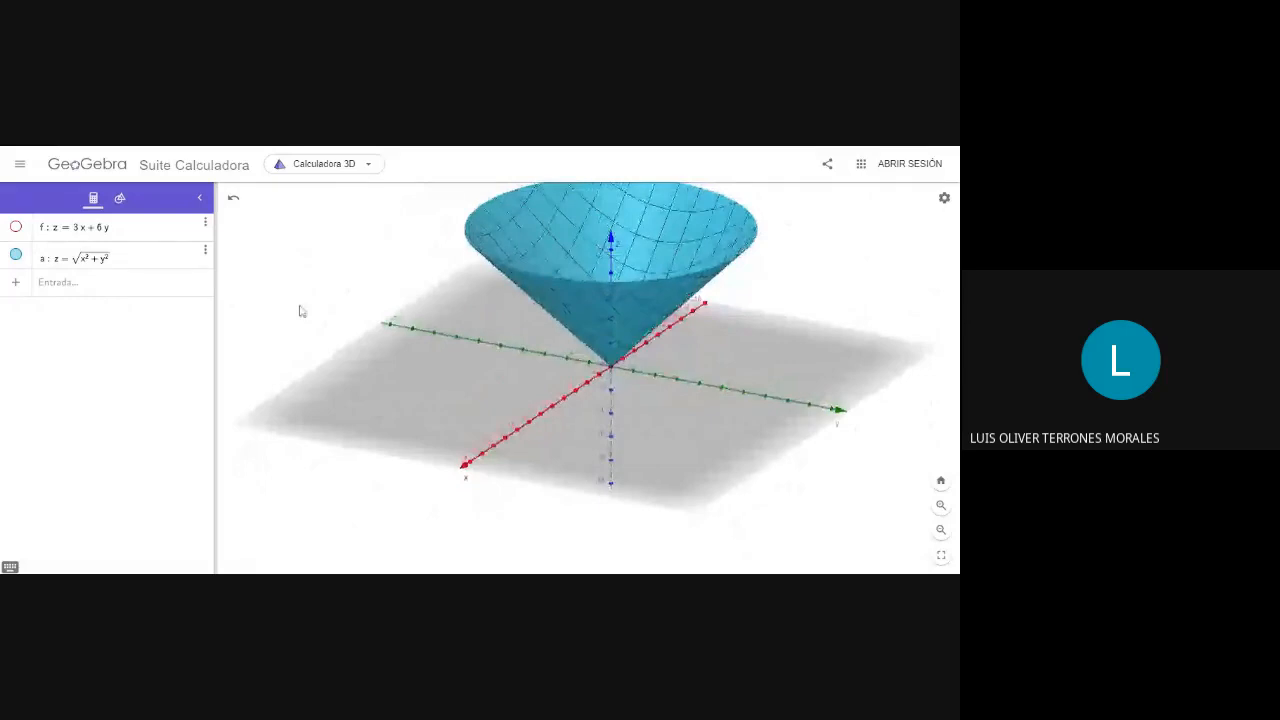
drag(301, 308, 300, 308)
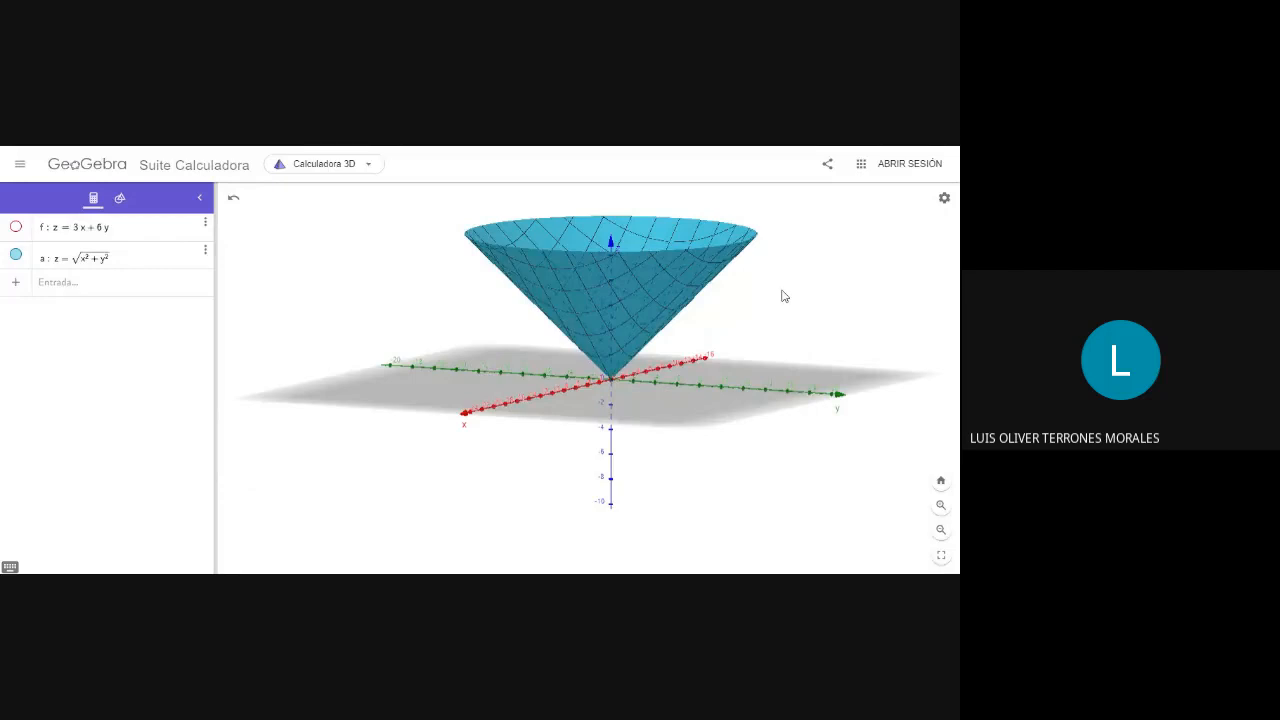
drag(783, 307, 785, 298)
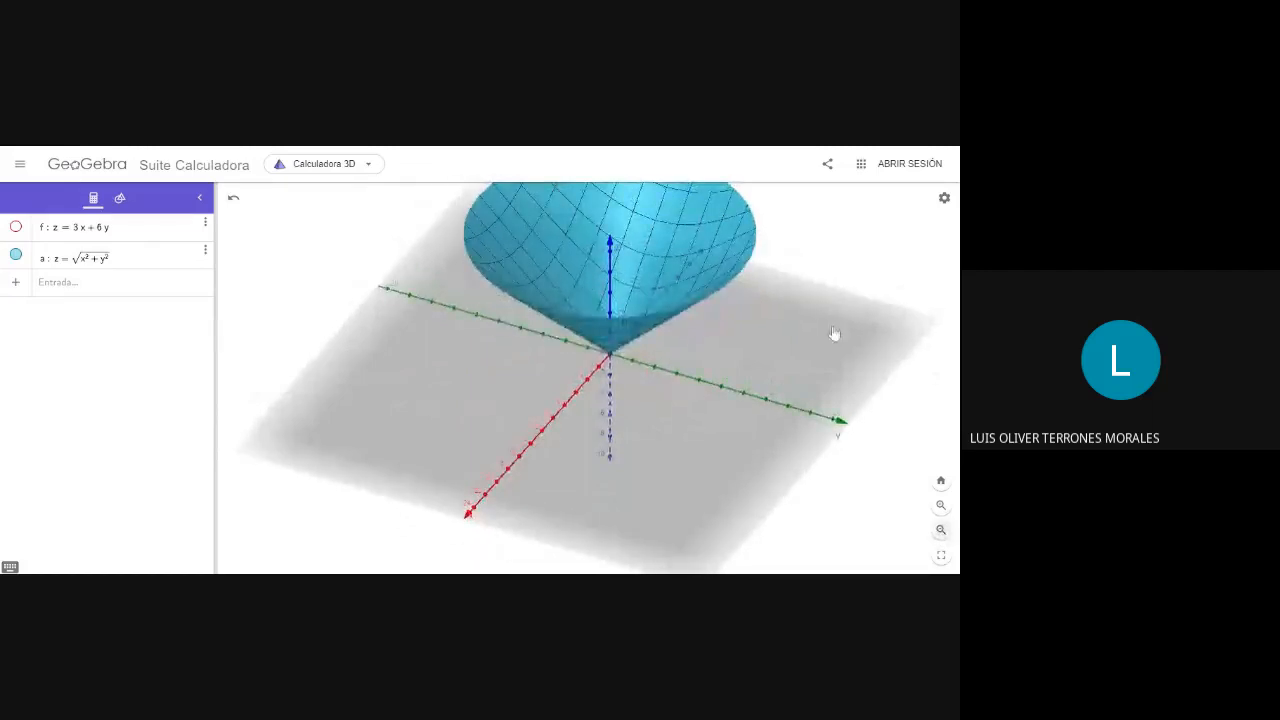
scroll(829, 274, down, 4)
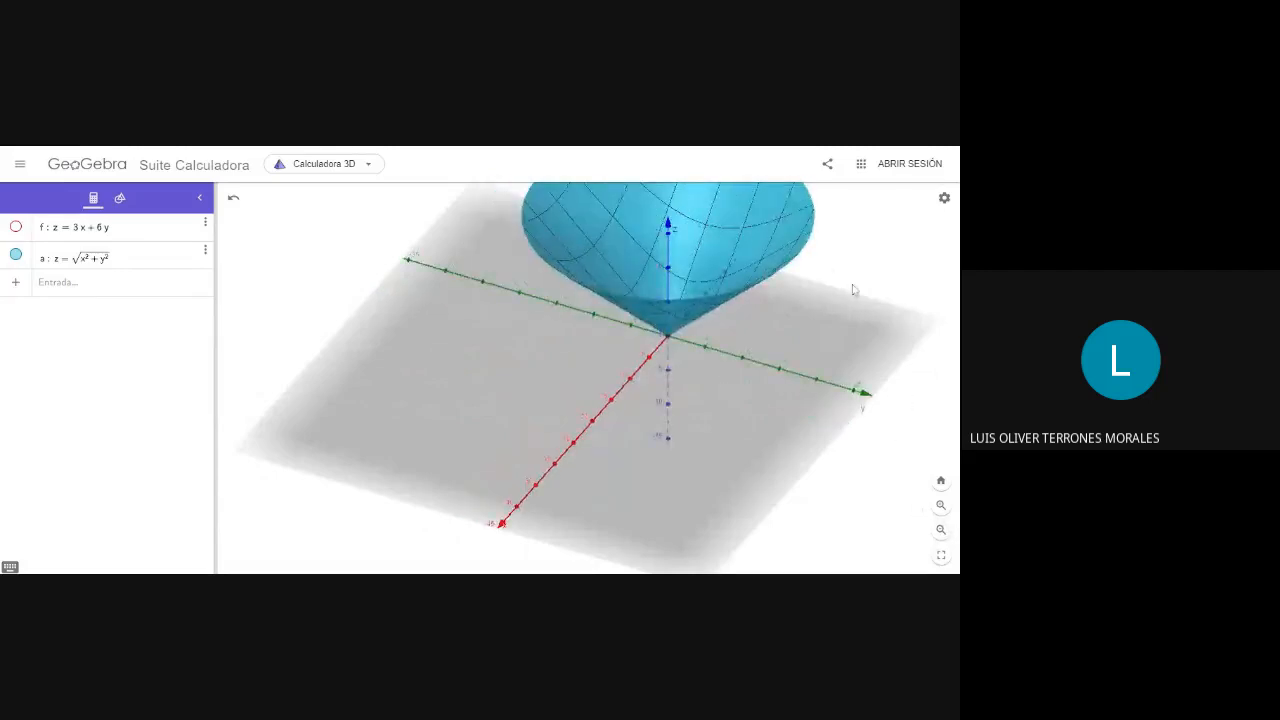
drag(853, 284, 854, 273)
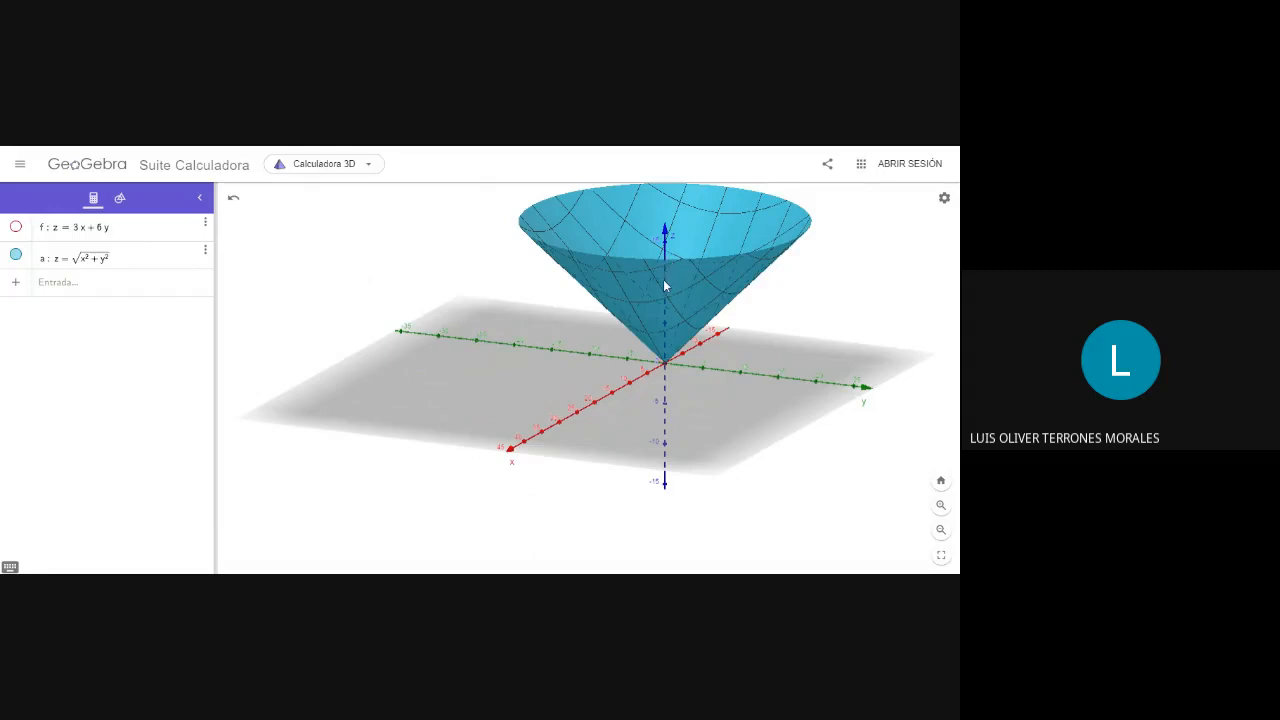
drag(660, 290, 661, 291)
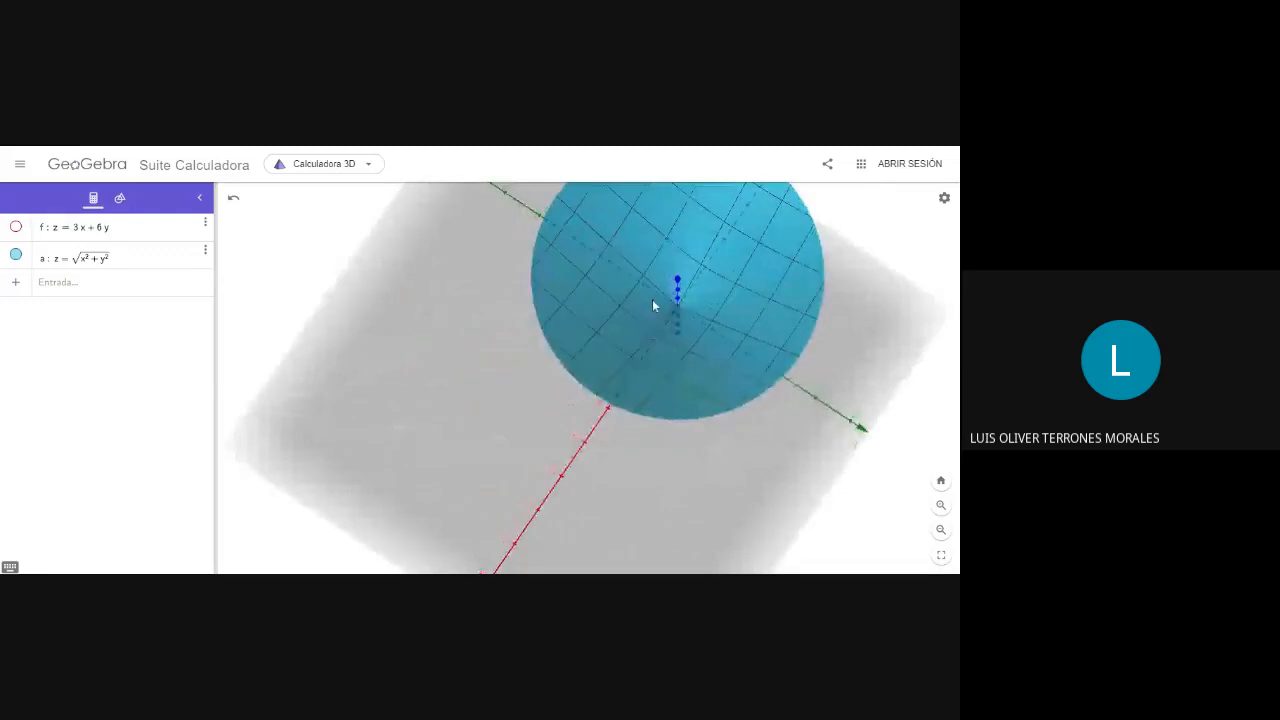
drag(656, 288, 659, 284)
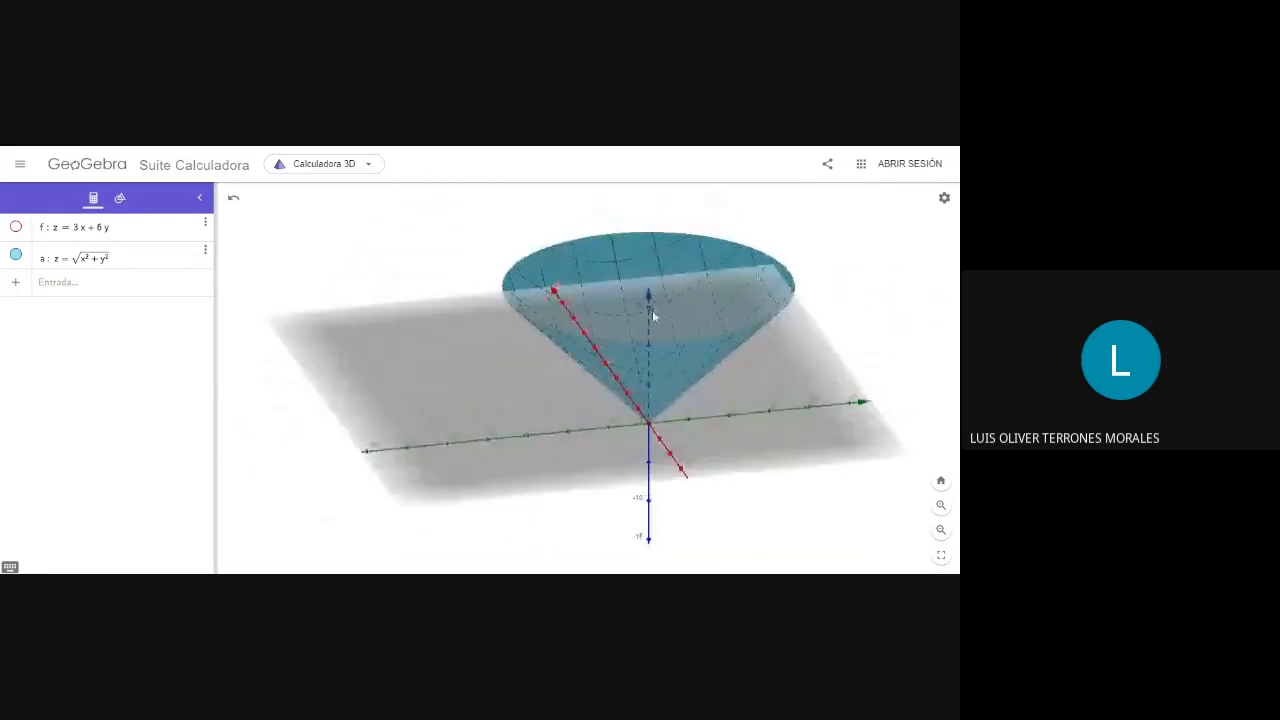
mouse_move(656, 324)
mouse_down()
mouse_move(670, 350)
mouse_move(674, 338)
mouse_up()
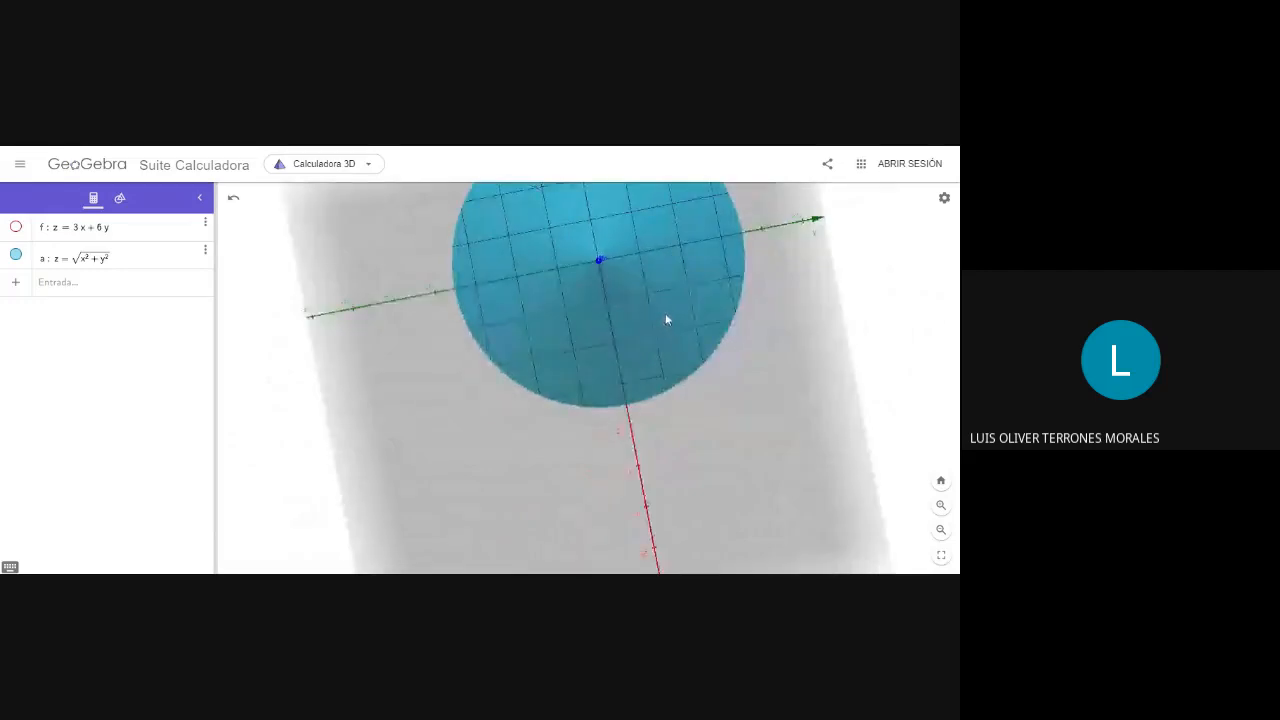
drag(660, 306, 659, 297)
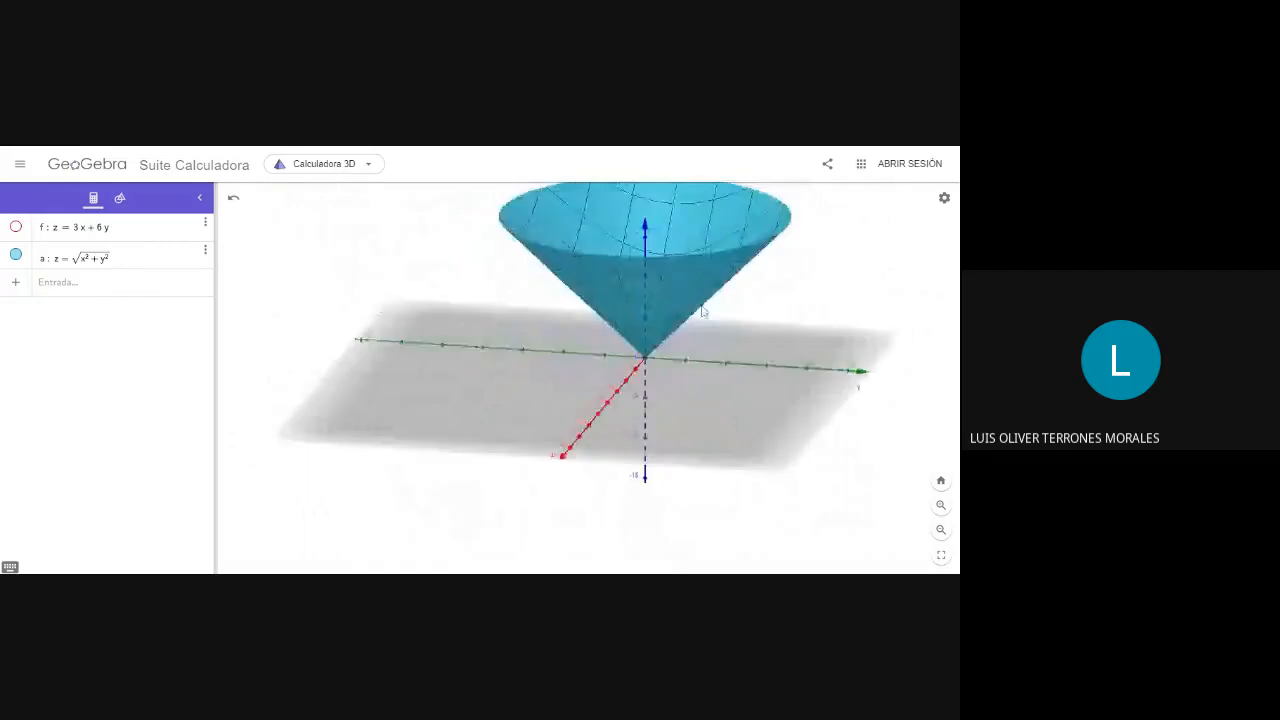
drag(805, 418, 805, 417)
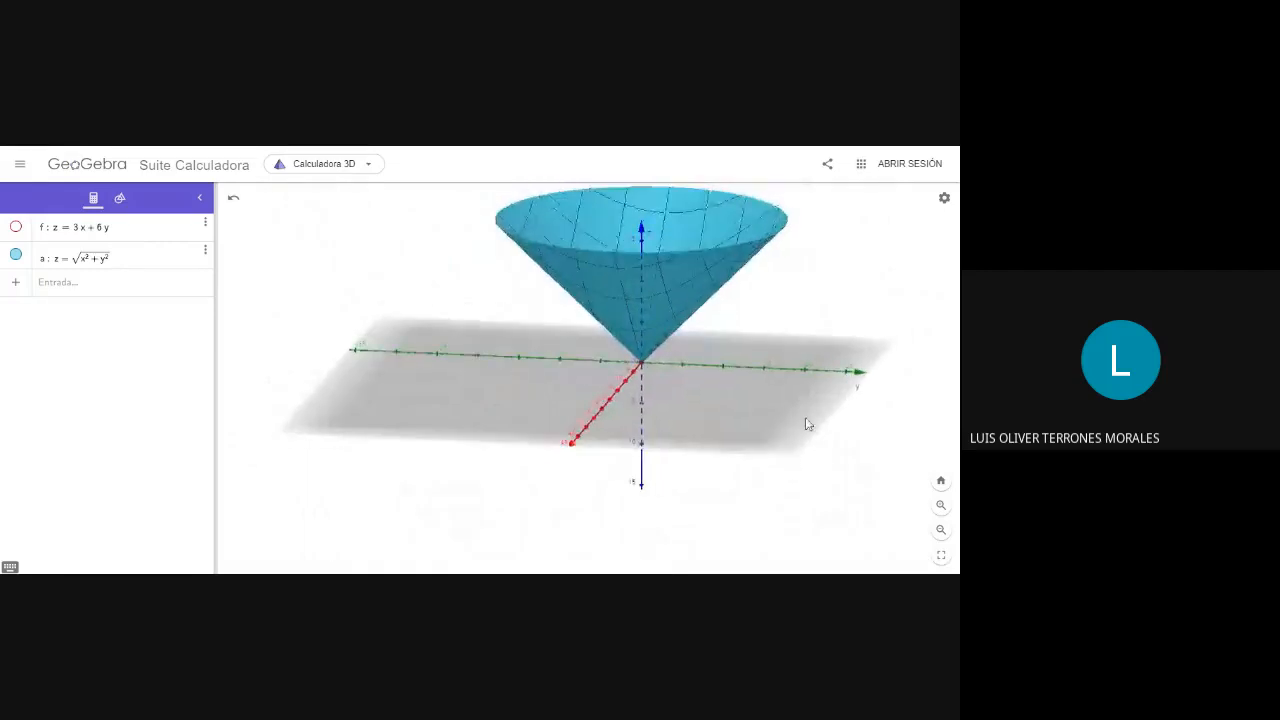
Plot the paraboloid z = x² + y² as a new algebra entry
click(88, 287)
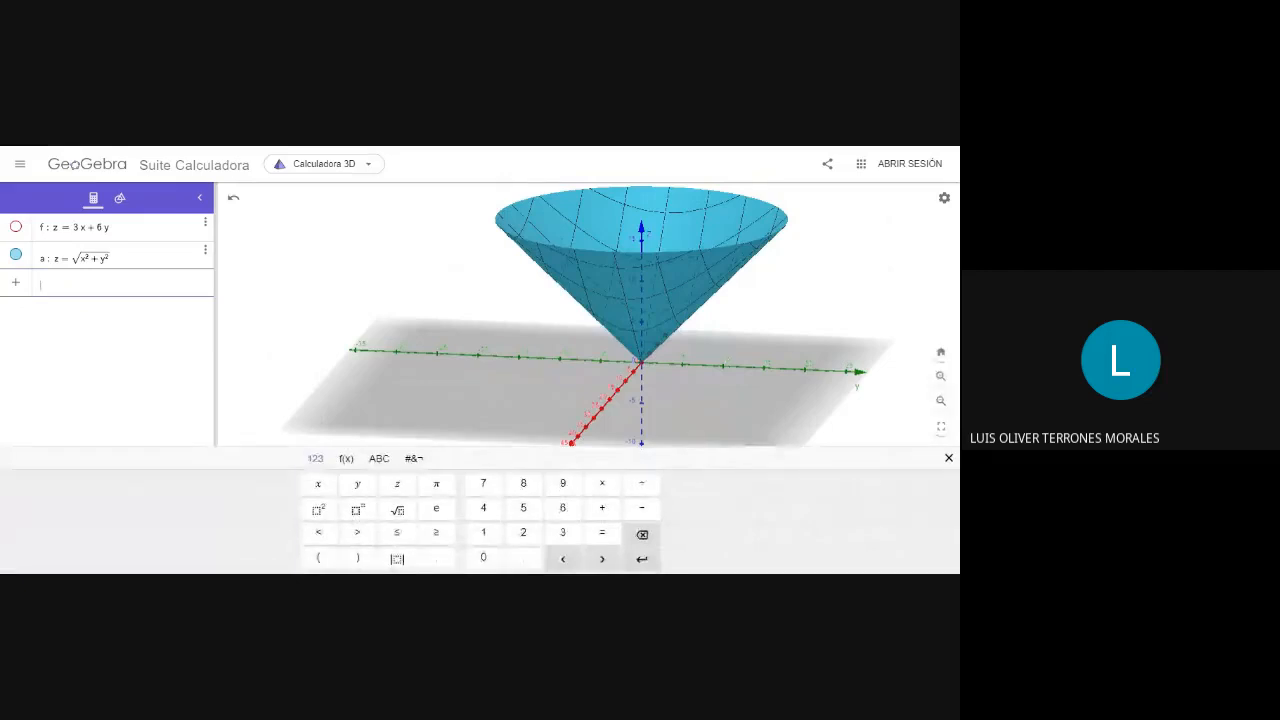
text(z=)
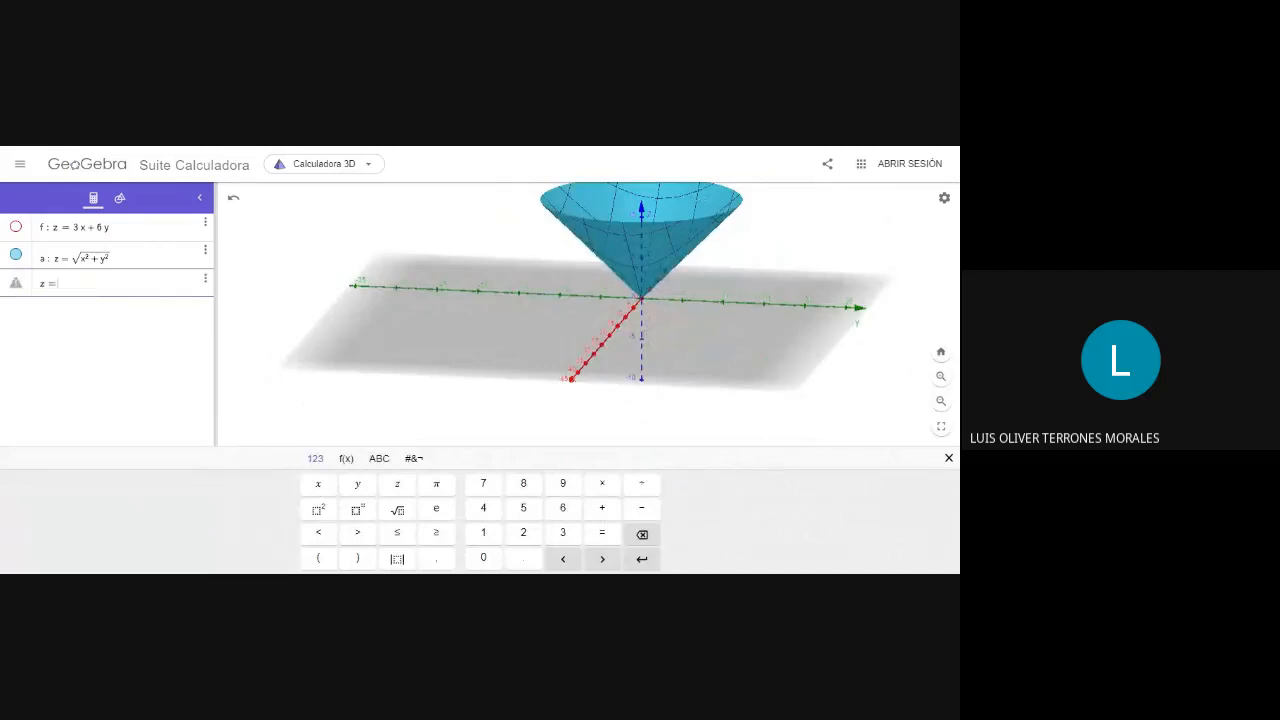
text(x)
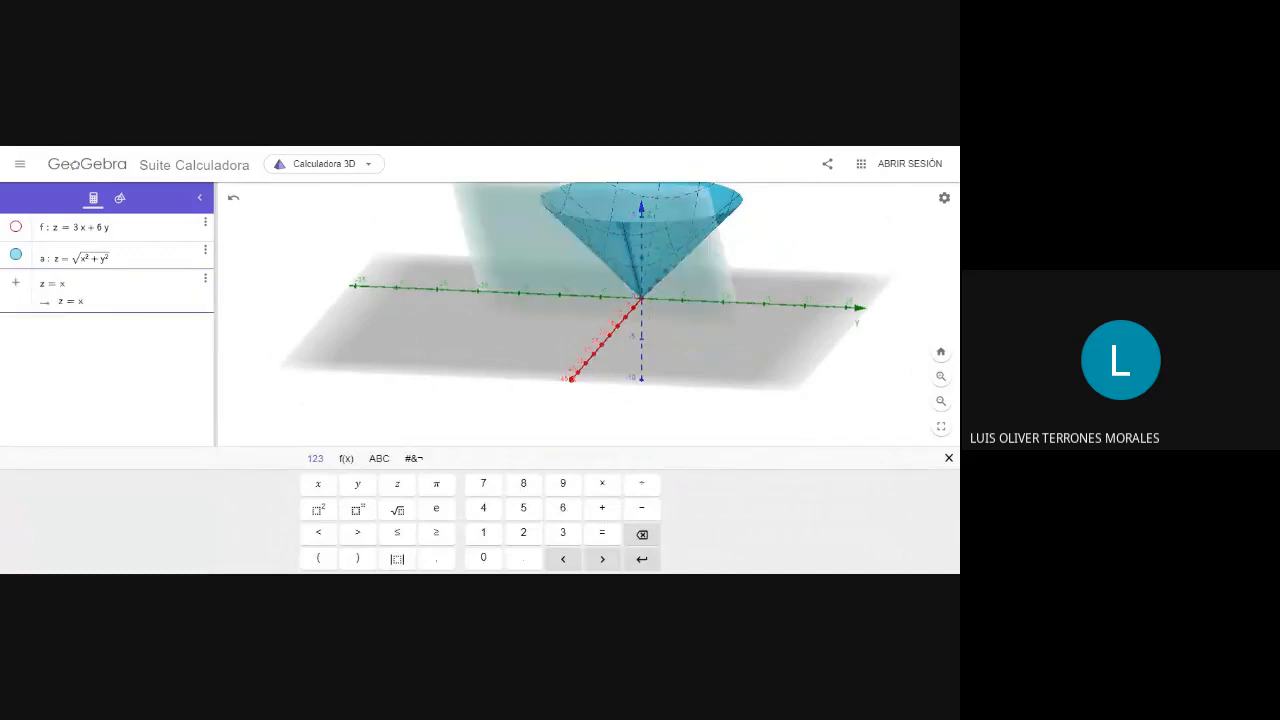
text(^2 + y)
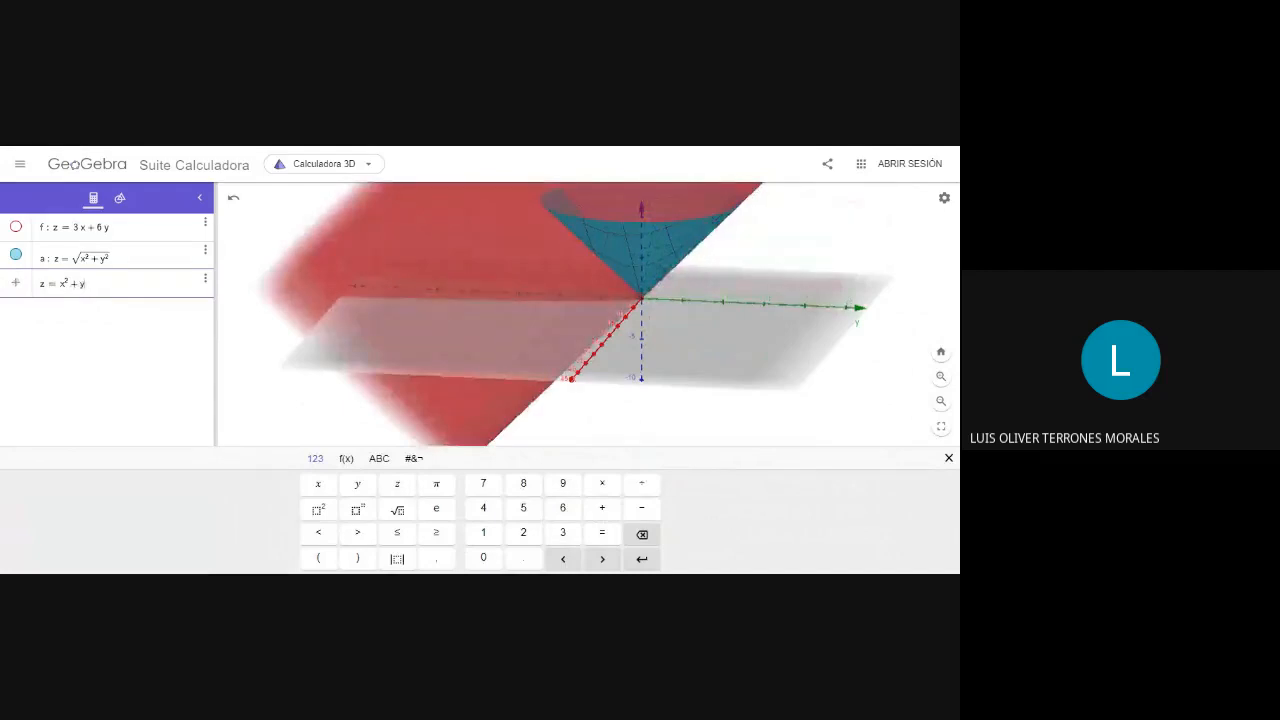
text(^2)
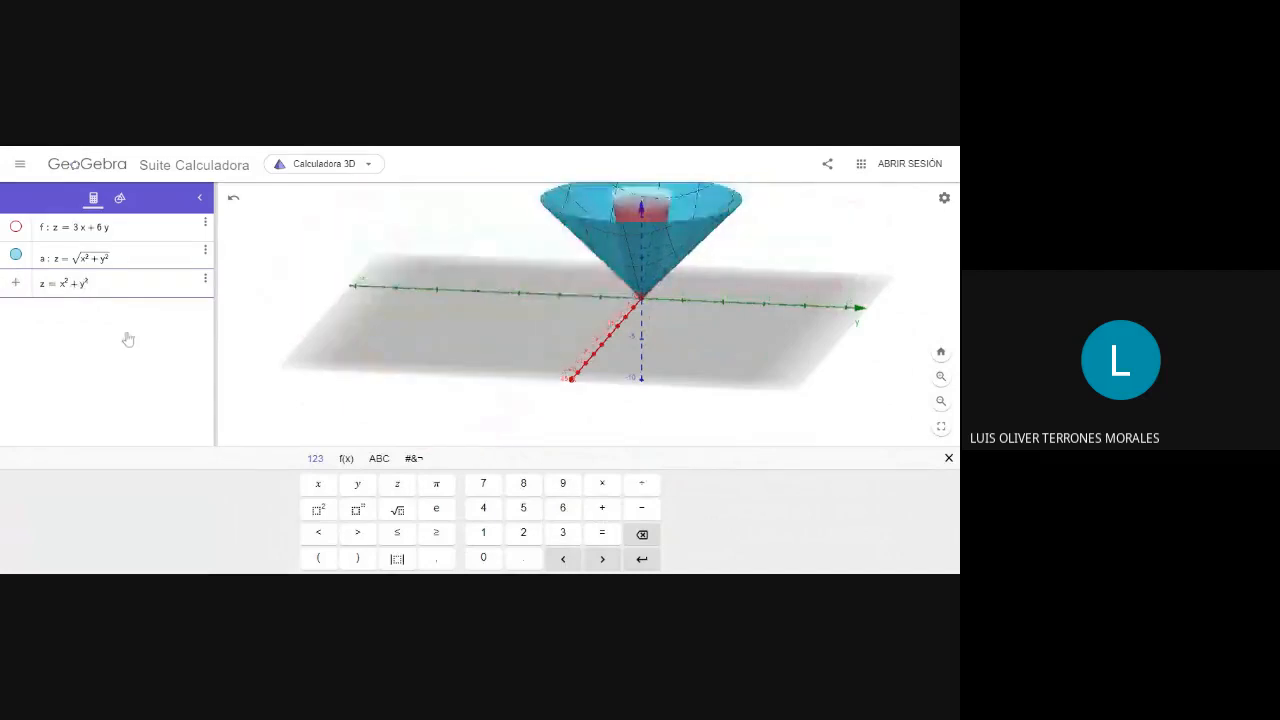
key(Return)
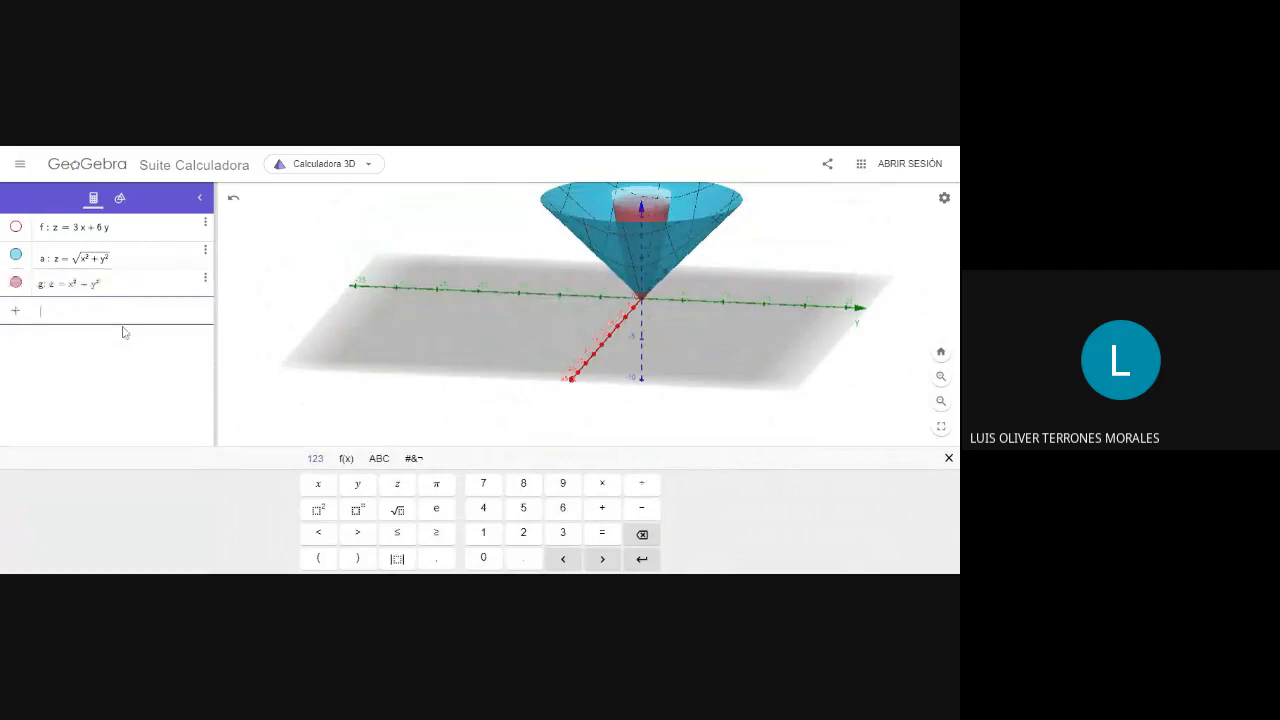
Hide the cone z = √(x² + y²) and examine the paraboloid z = x² + y² from several angles
click(16, 256)
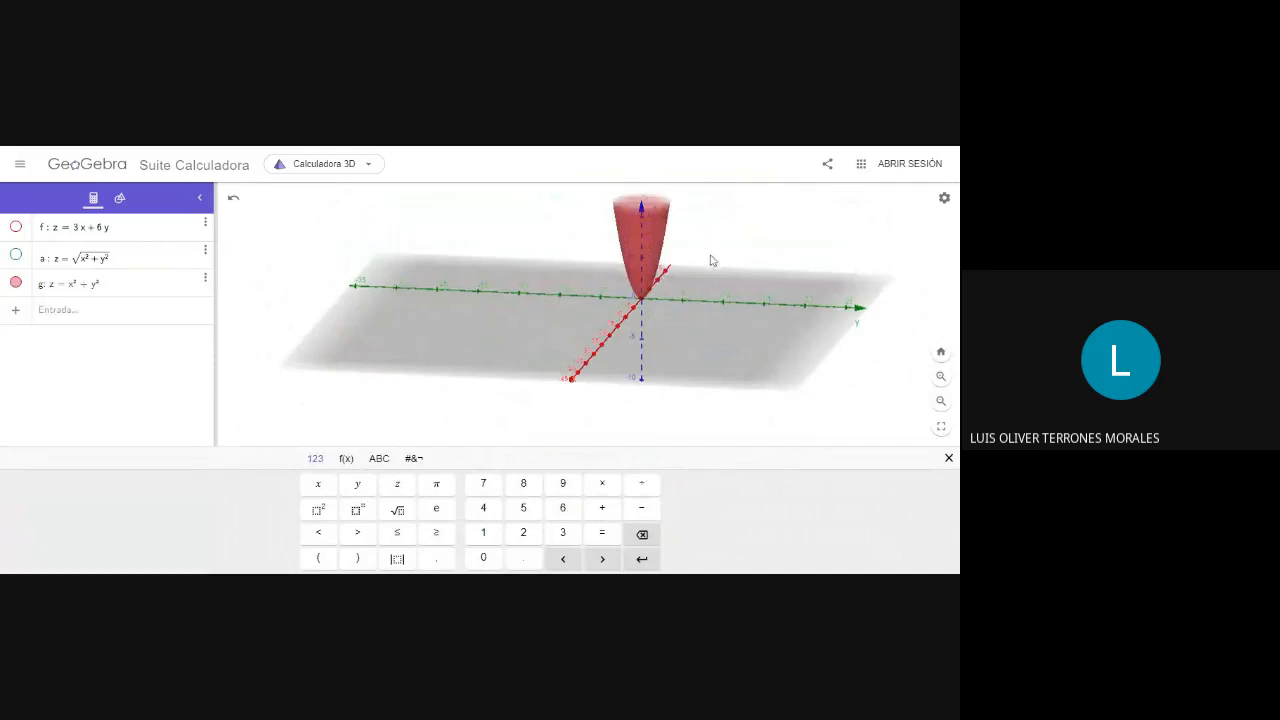
drag(712, 264, 712, 268)
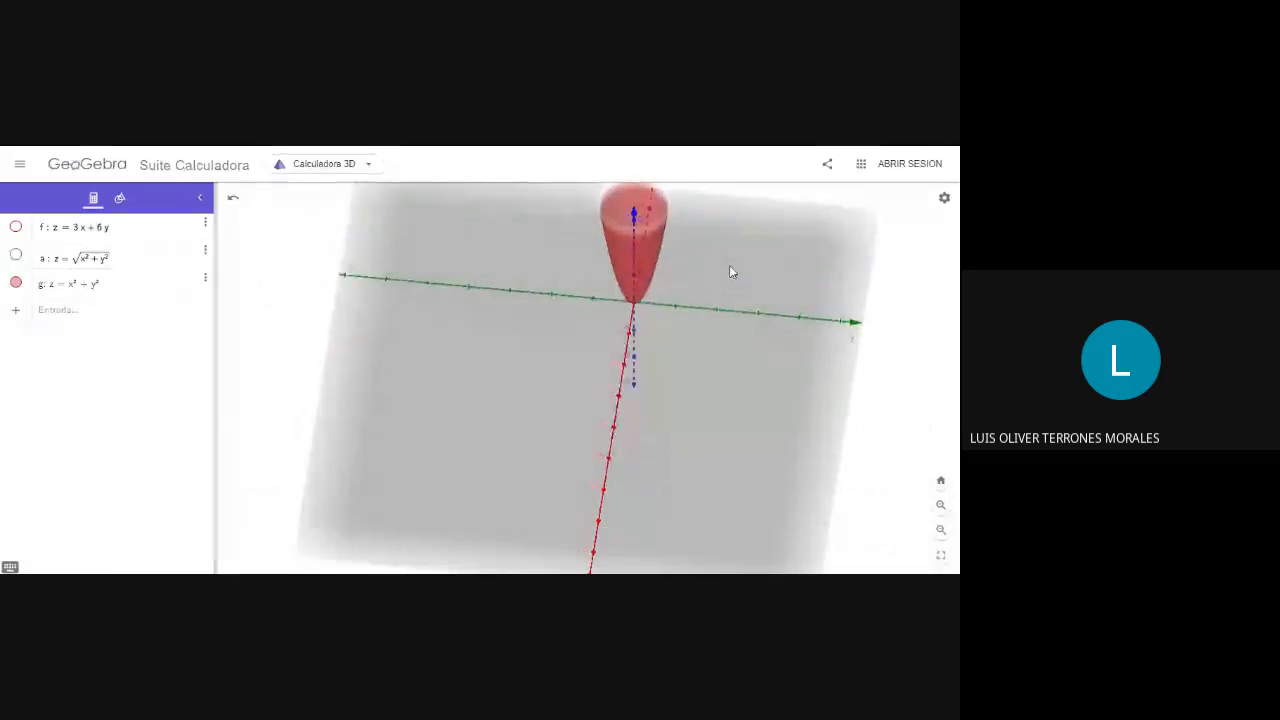
drag(731, 266, 733, 255)
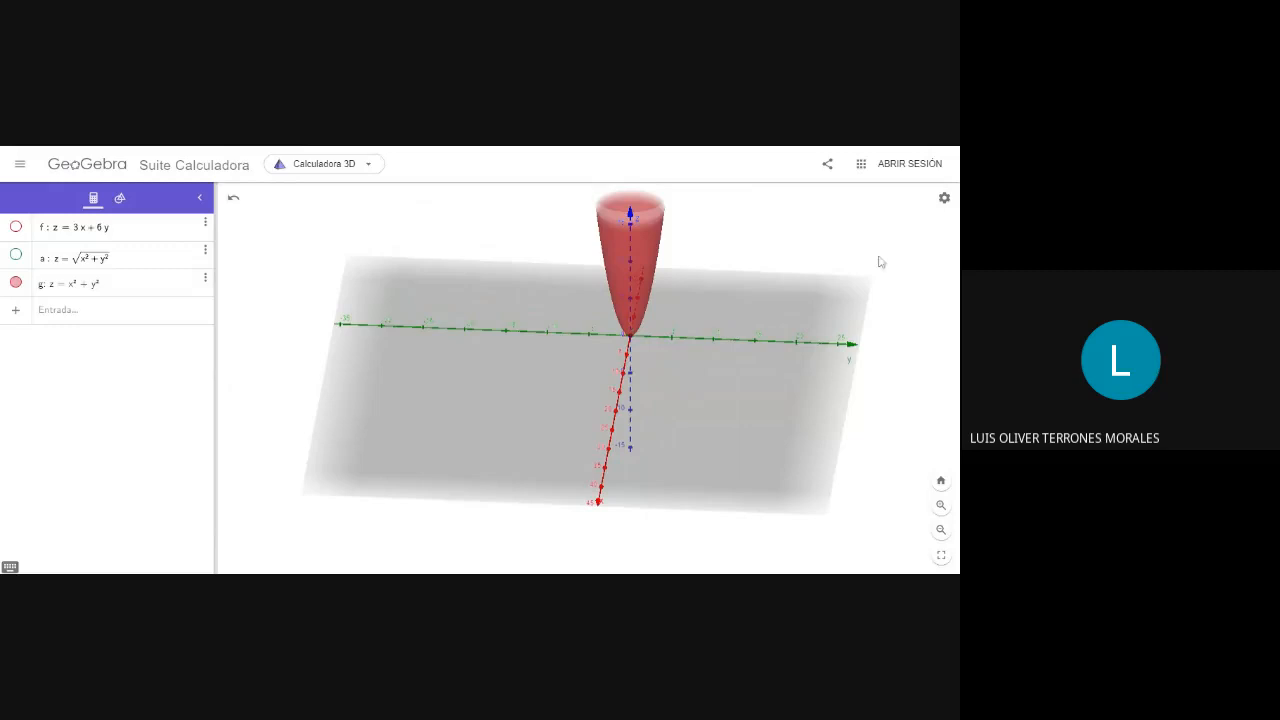
click(943, 201)
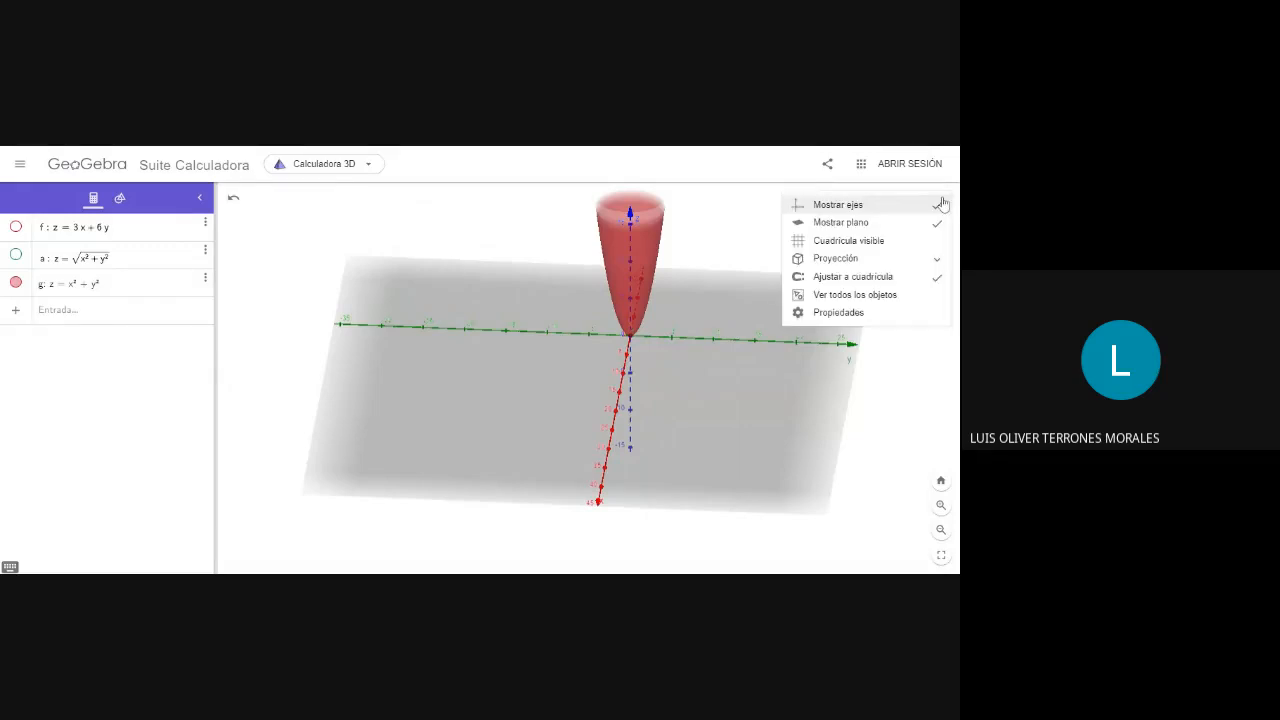
click(835, 313)
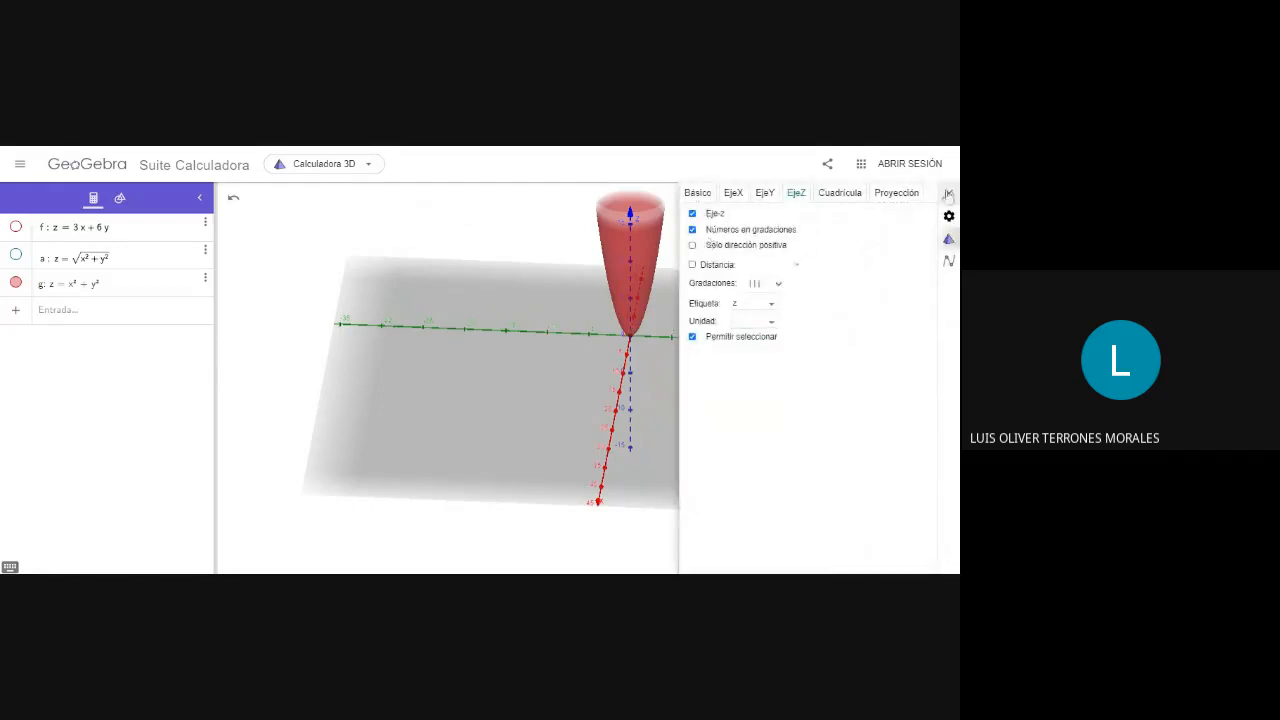
click(155, 272)
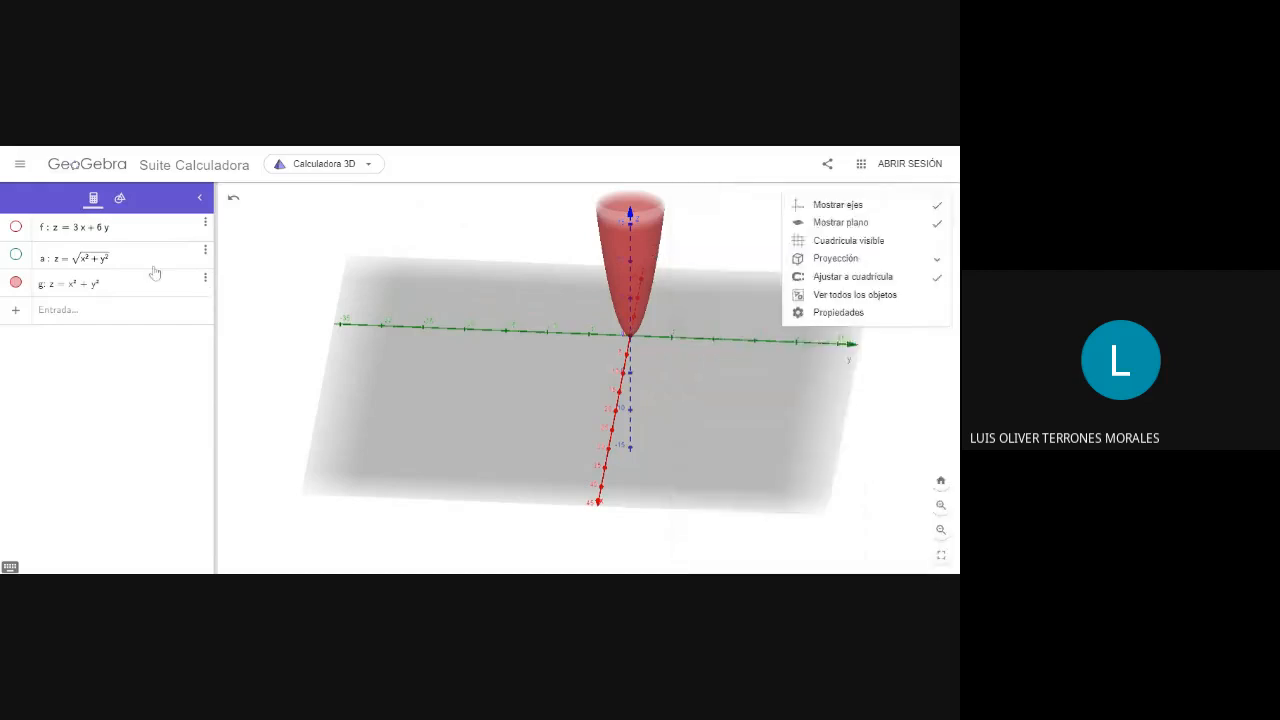
Try yellow and violet on the paraboloid z = x² + y², and set its colour to pink-red 255, 51, 102 (#FF3366)
click(205, 278)
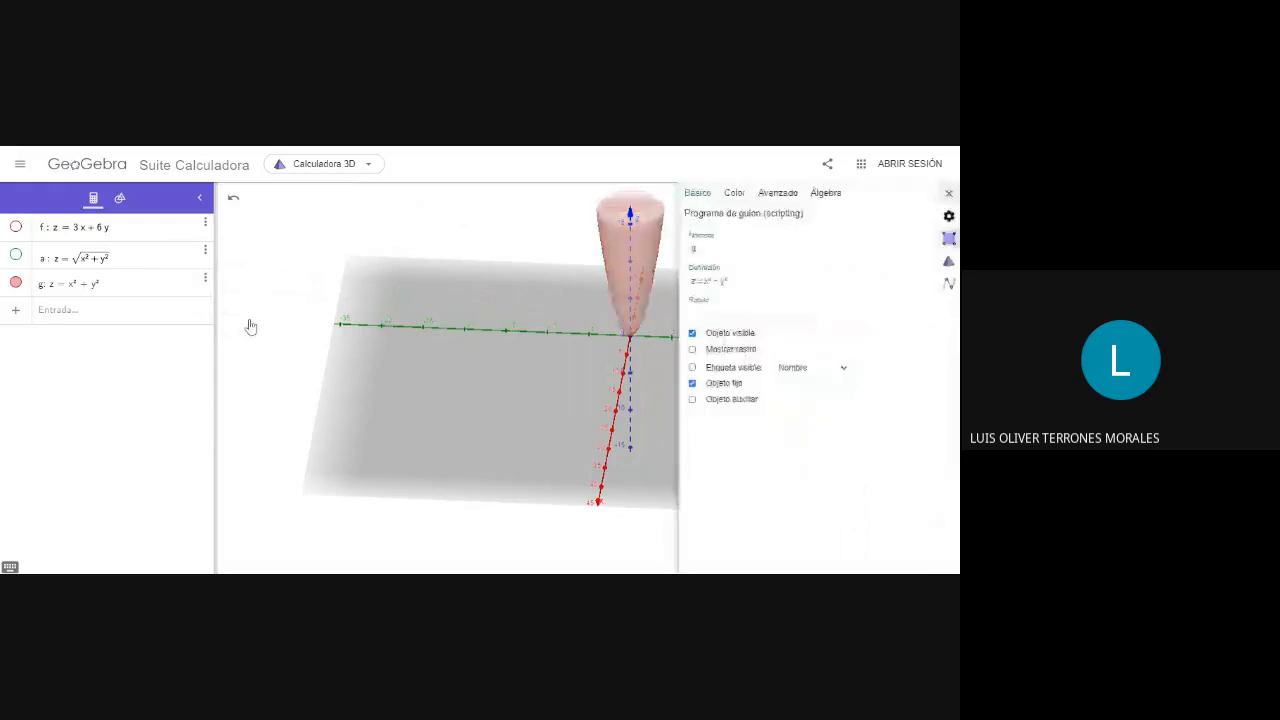
click(735, 193)
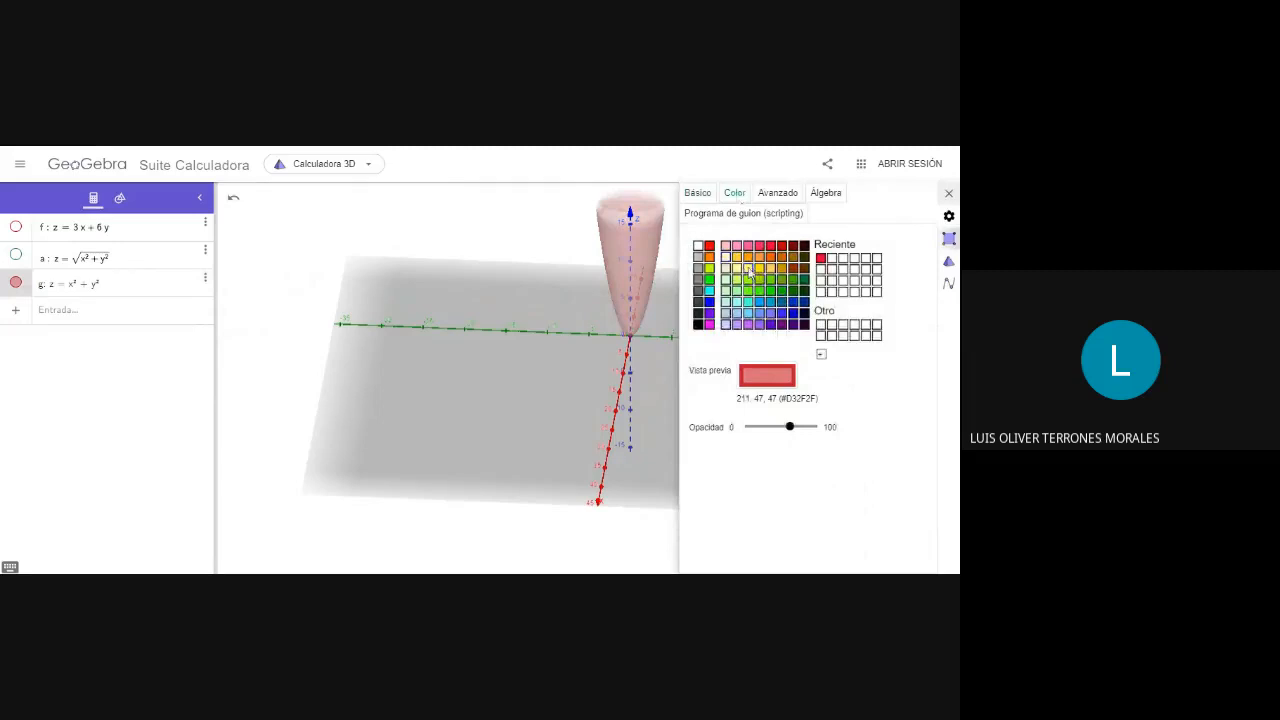
click(749, 269)
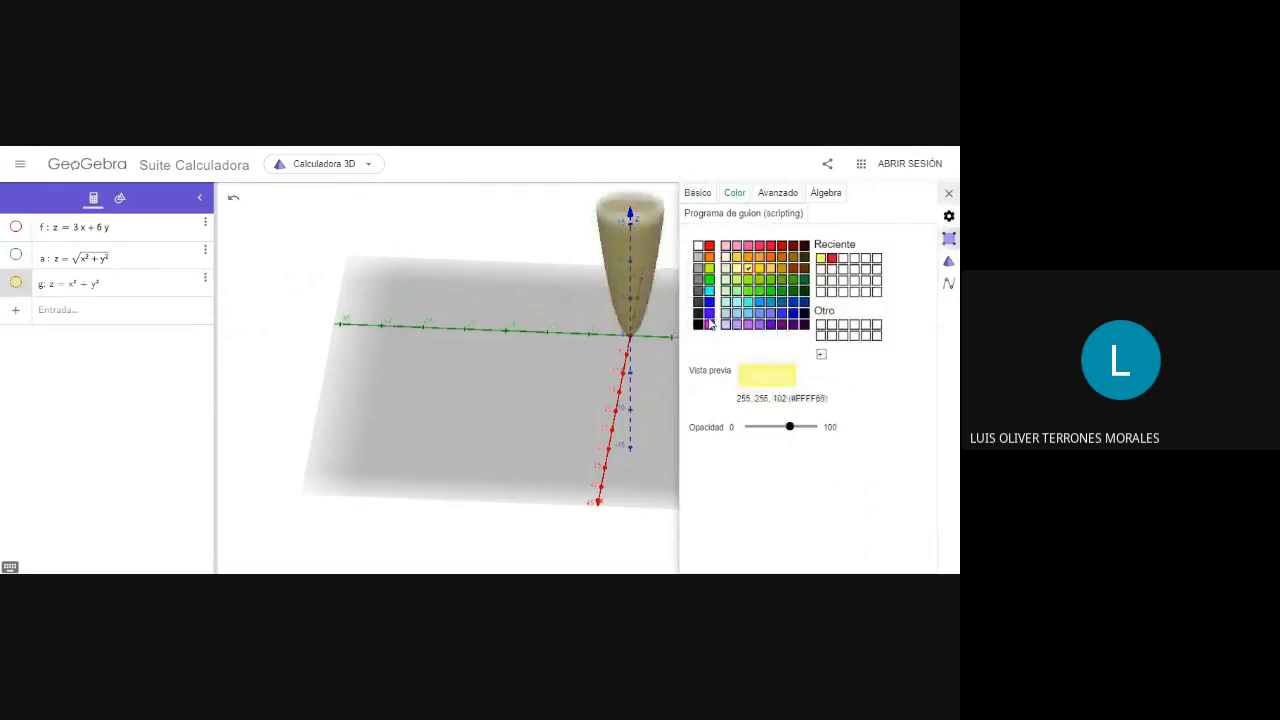
click(709, 315)
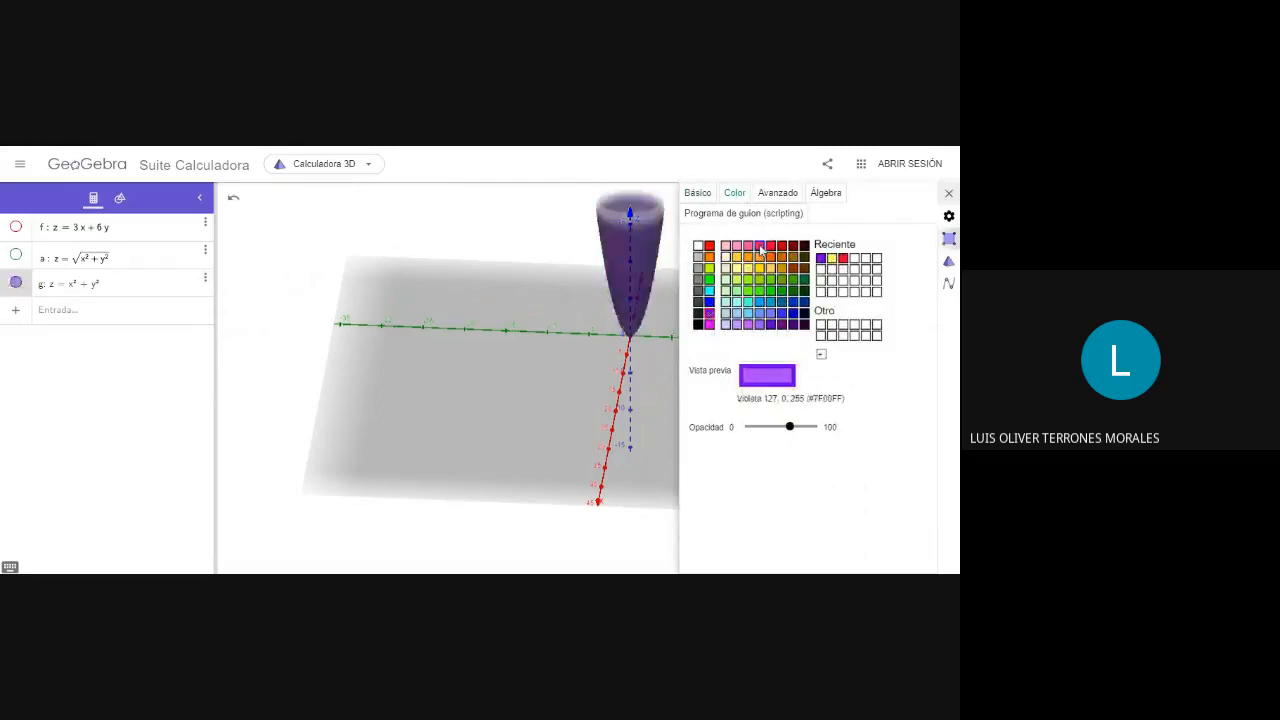
click(758, 246)
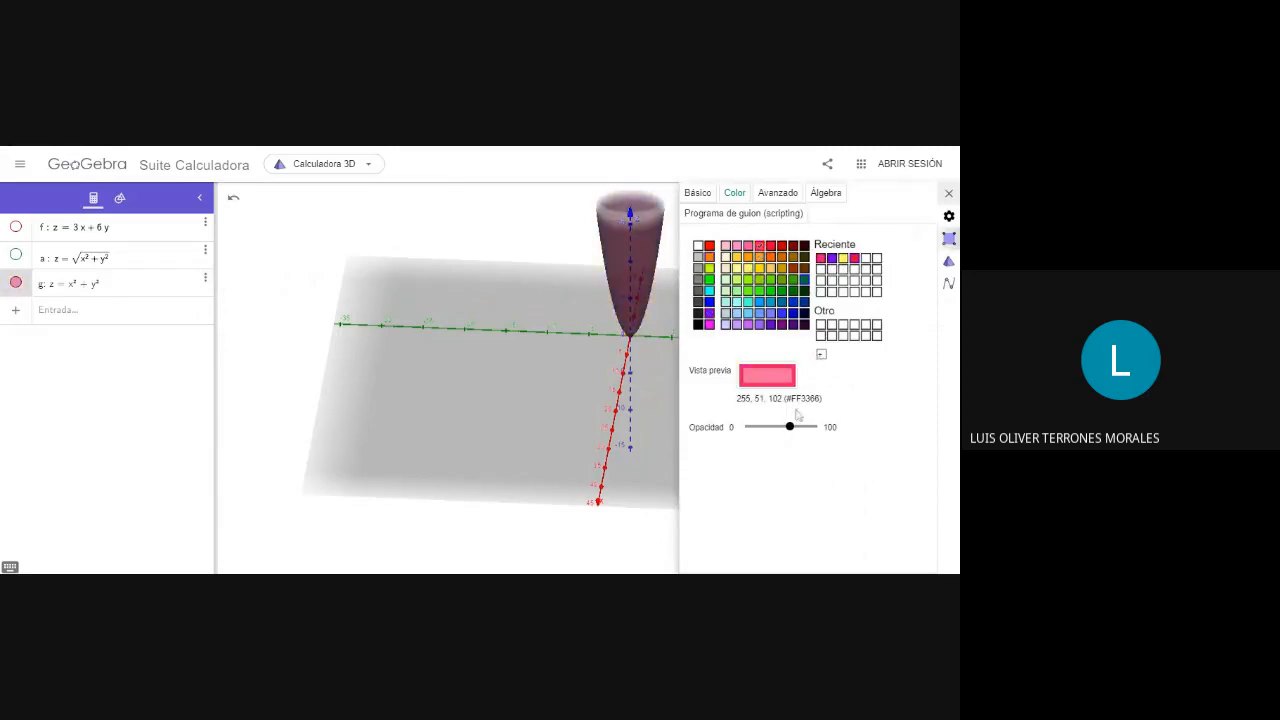
Try the paraboloid's opacity close to 100, set it to less than half, and close its properties
drag(790, 437, 817, 438)
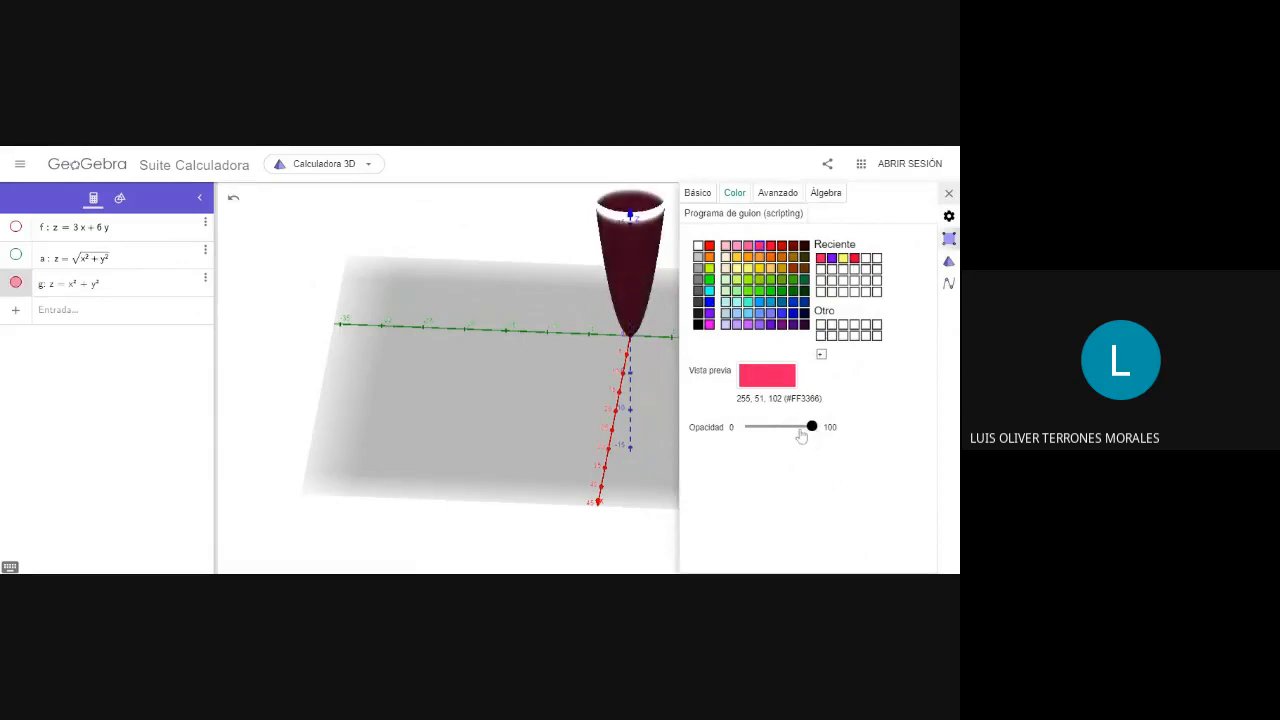
click(803, 436)
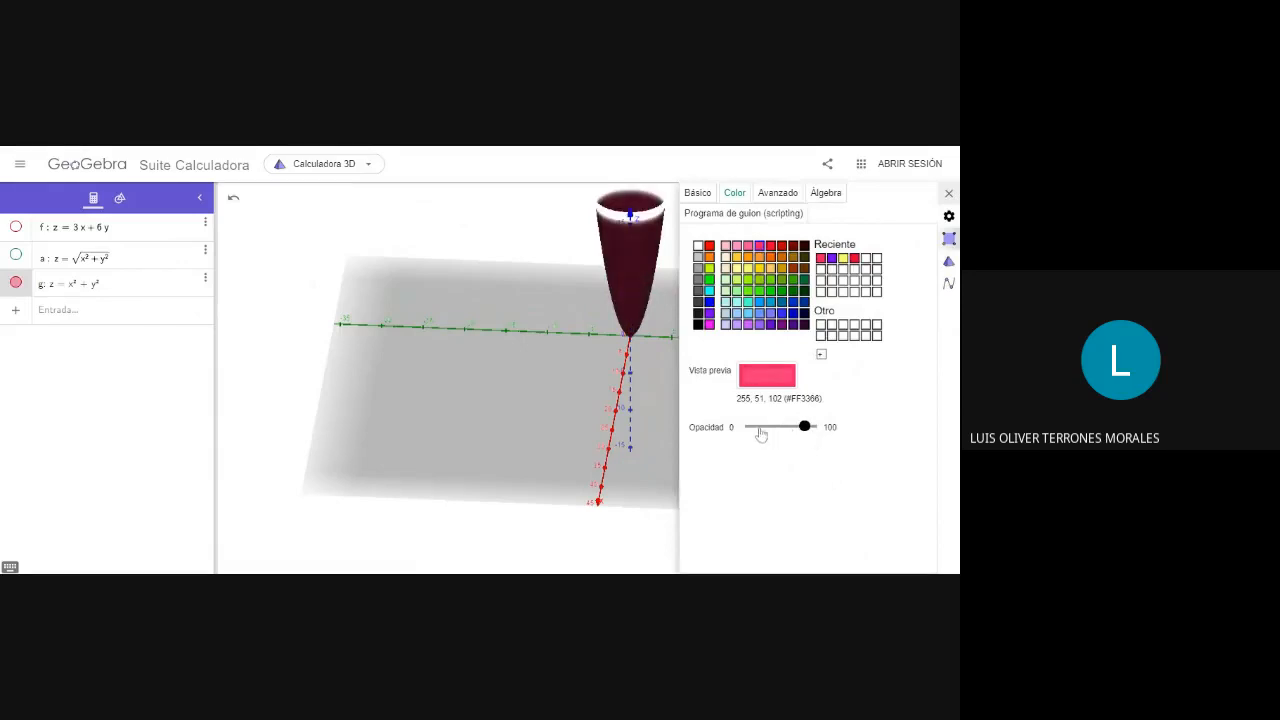
click(760, 428)
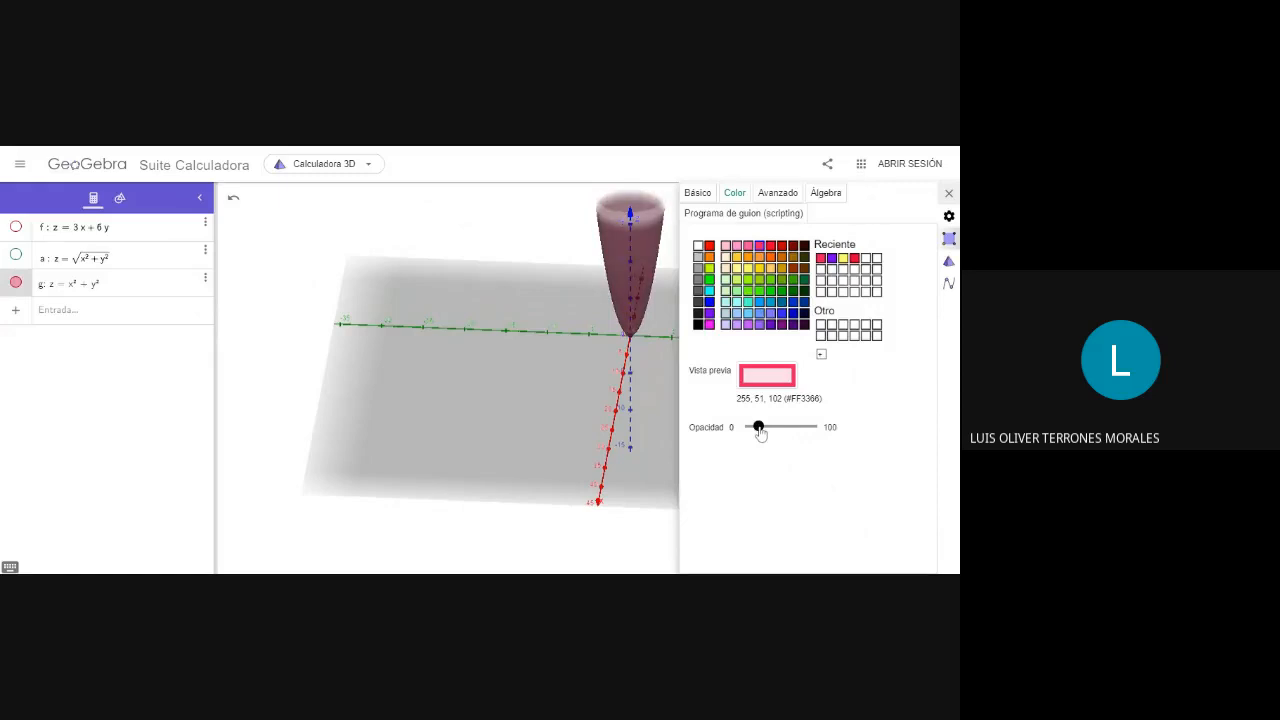
drag(761, 429, 774, 431)
click(775, 431)
click(949, 194)
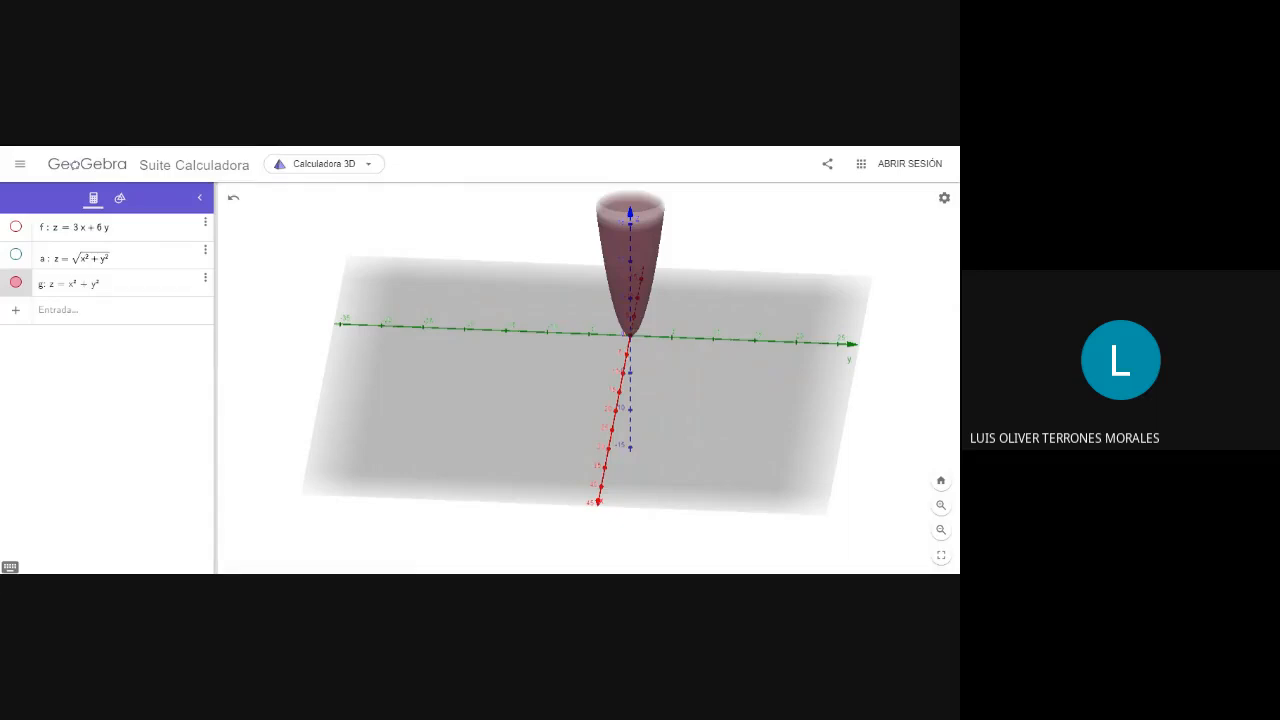
Look through the full set of construction tools, covering editing, points, lines and polygons, solids, planes and circles
click(121, 200)
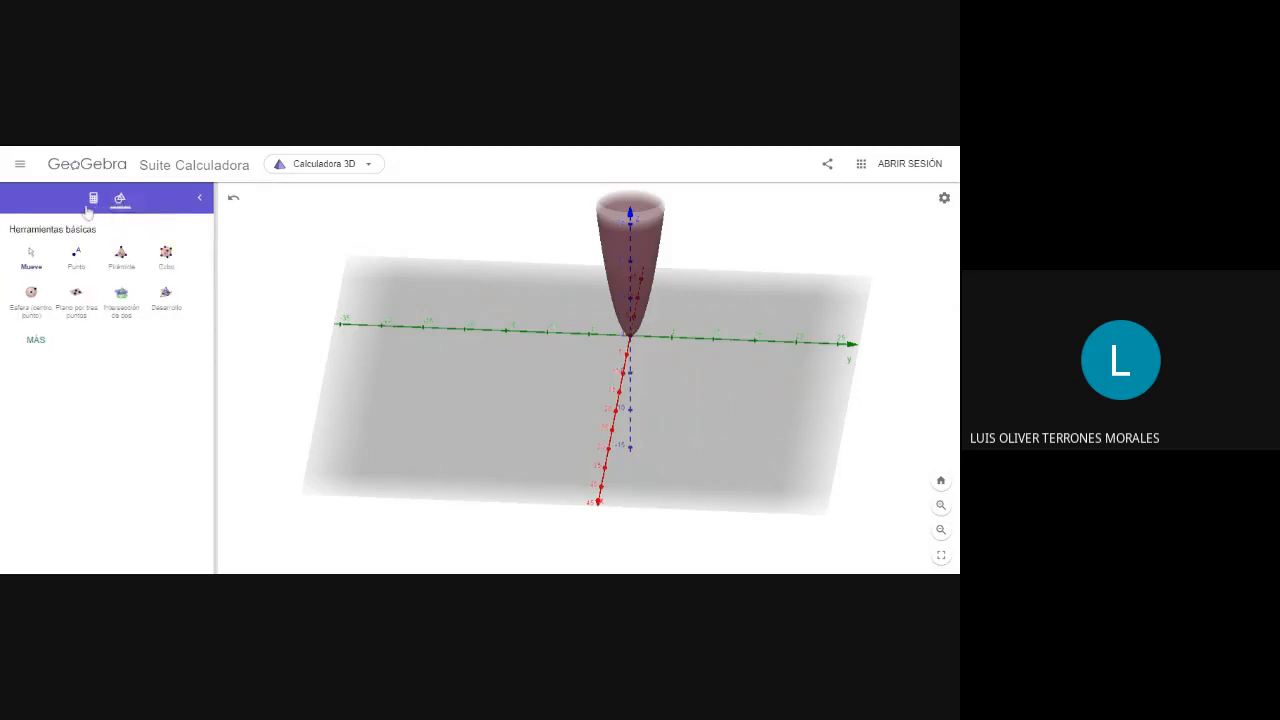
click(93, 200)
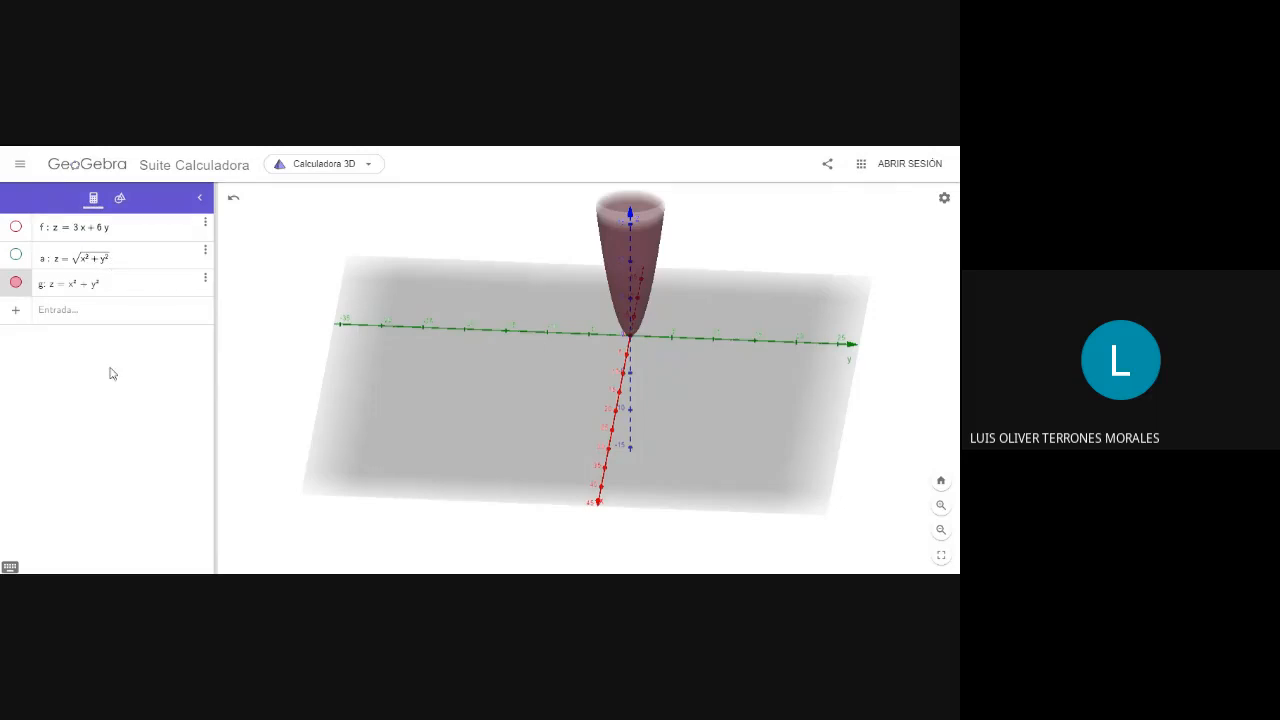
click(120, 200)
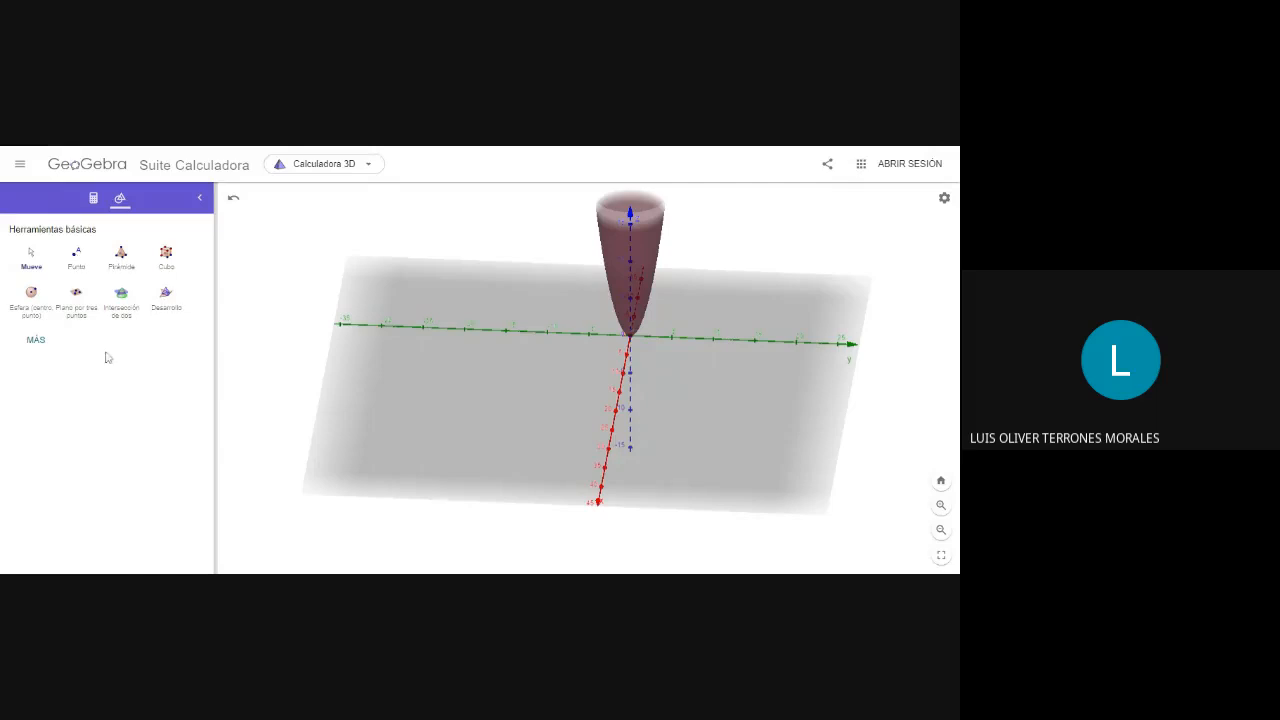
click(35, 341)
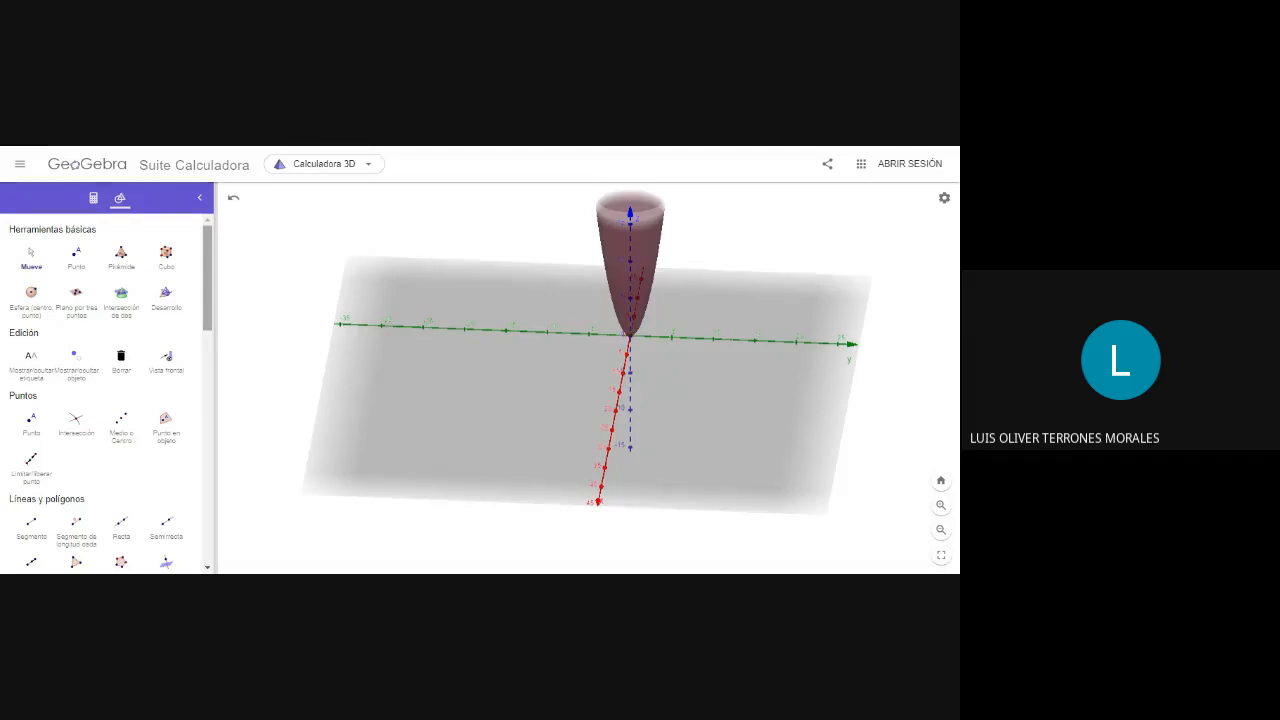
scroll(210, 302, down, 1)
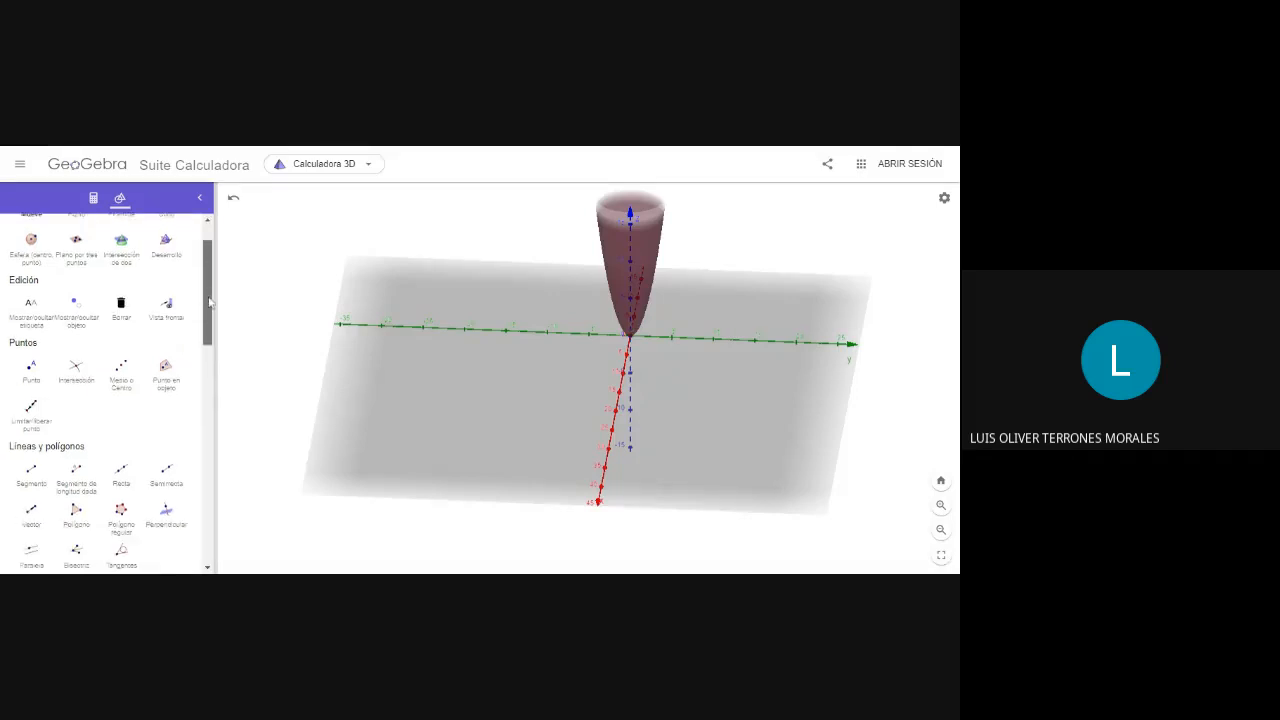
drag(210, 302, 210, 351)
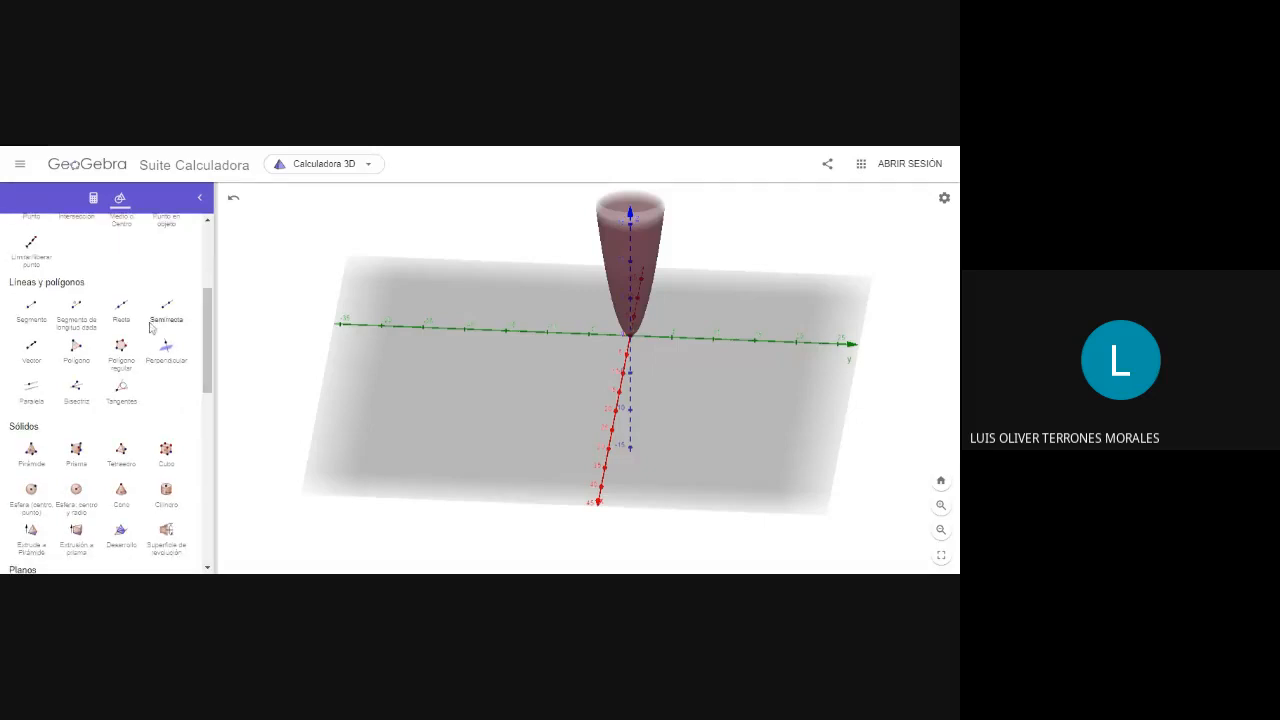
click(31, 312)
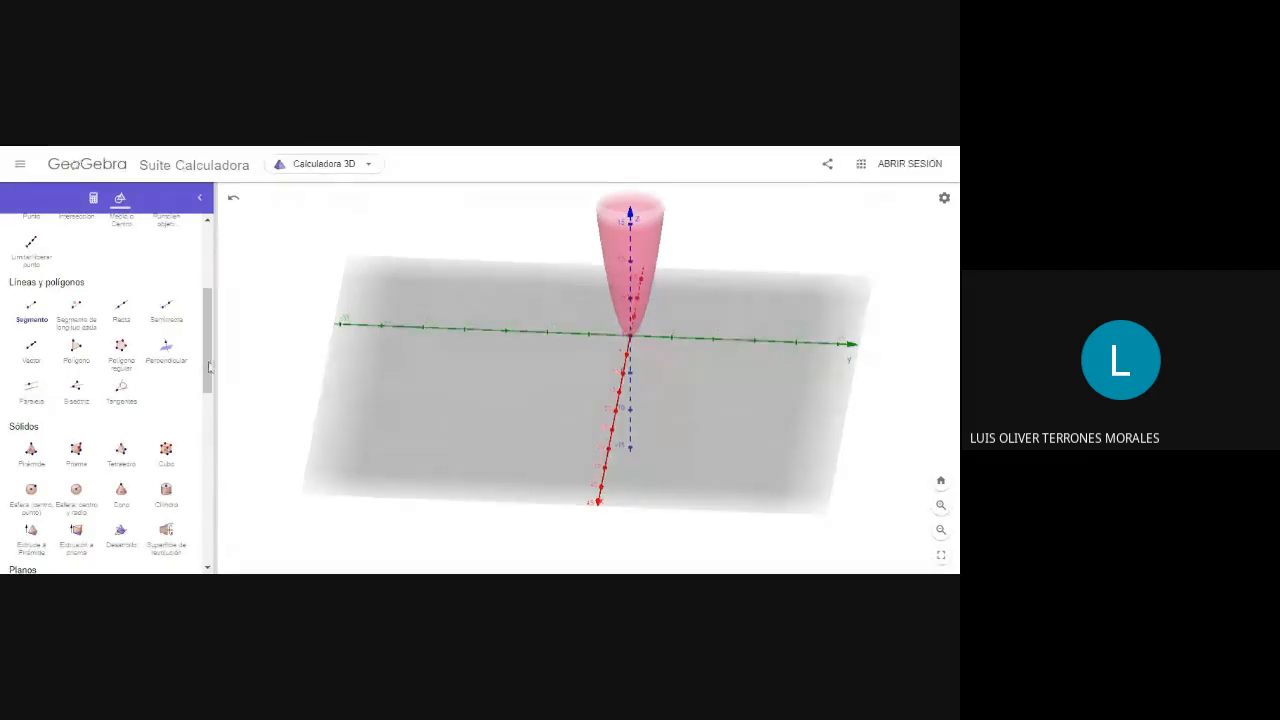
scroll(211, 409, down, 3)
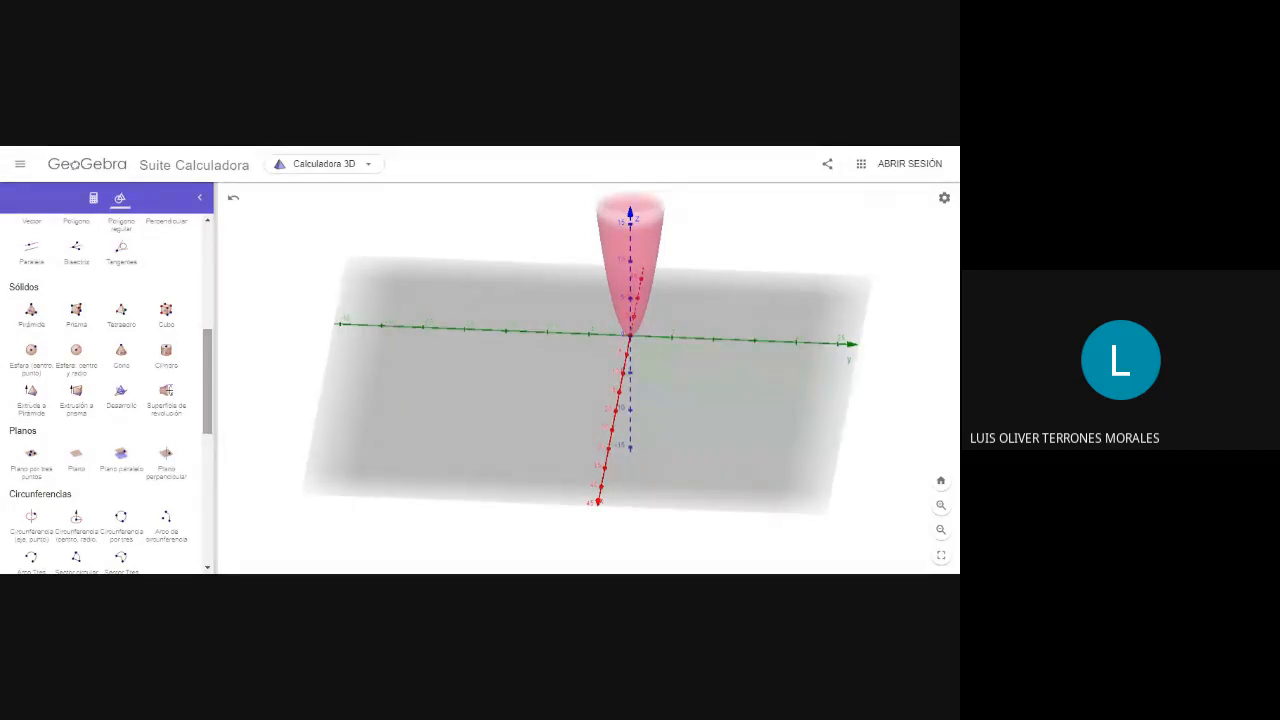
Show the cone z = √(x² + y²) and hide the paraboloid z = x² + y² in the algebra list
click(93, 200)
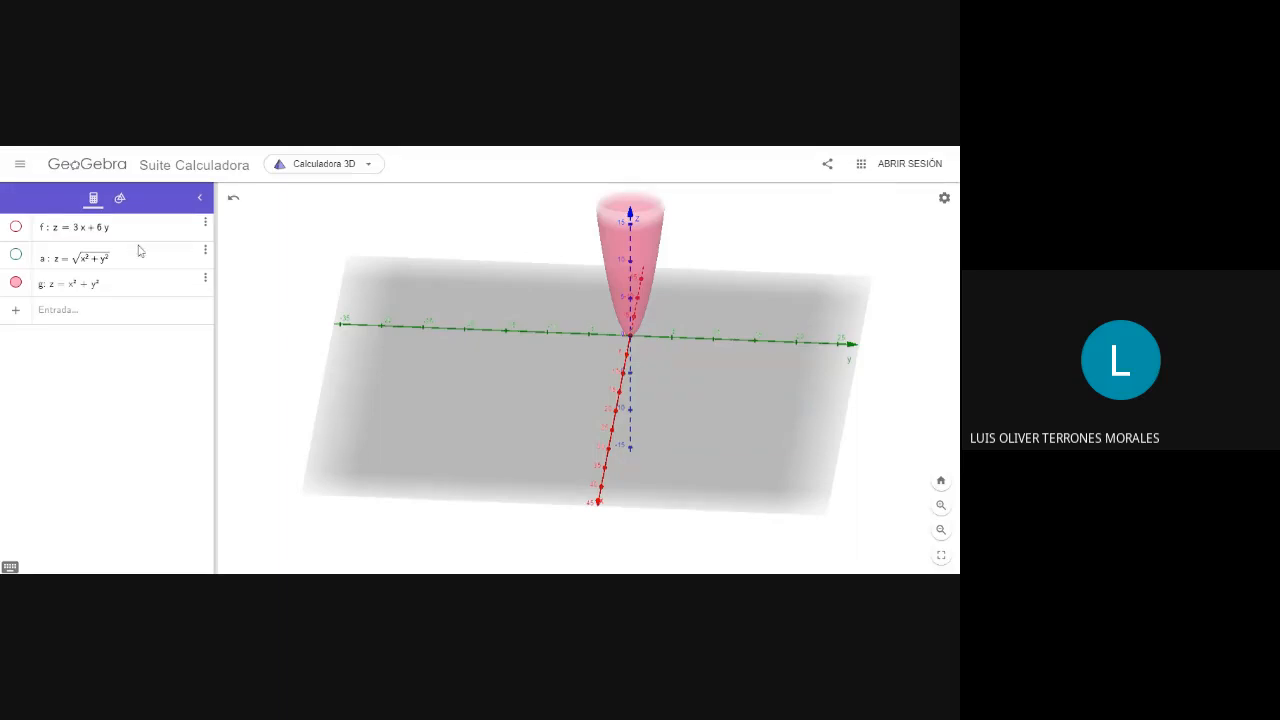
click(16, 255)
click(16, 283)
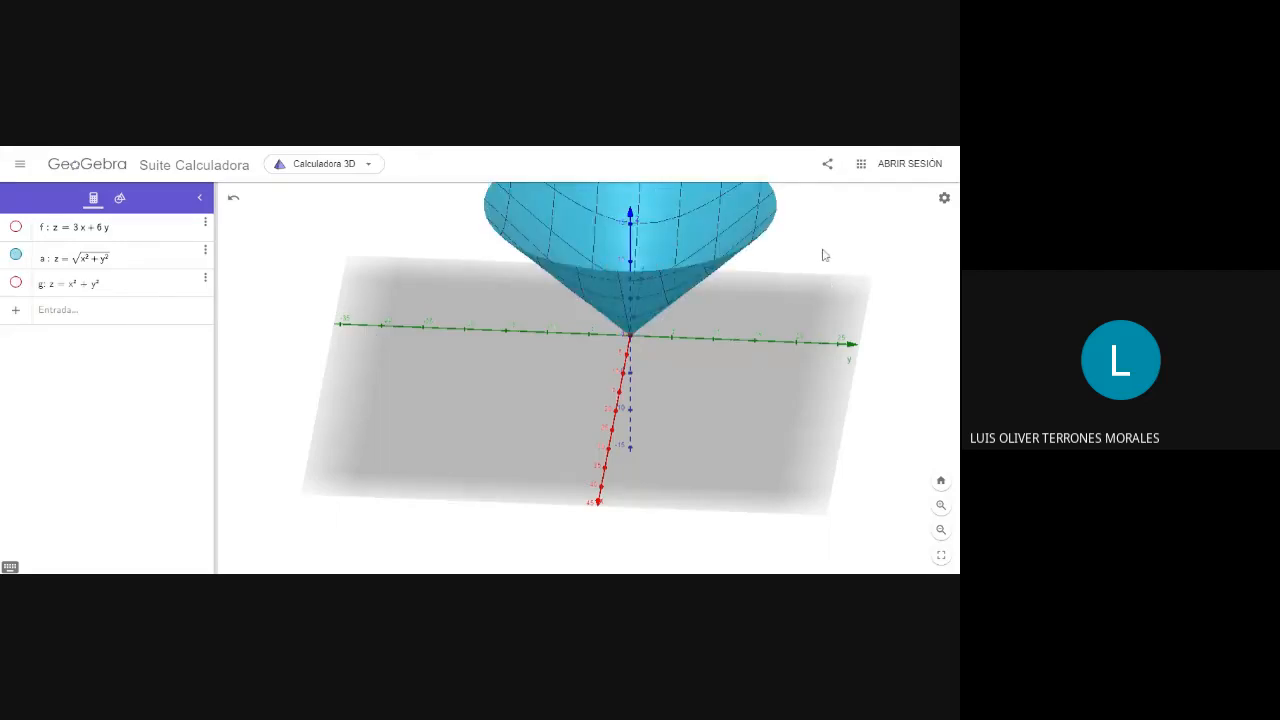
Examine the cone z = √(x² + y²) from above, from the front and from the side, and revisit the construction tools
drag(822, 275, 822, 281)
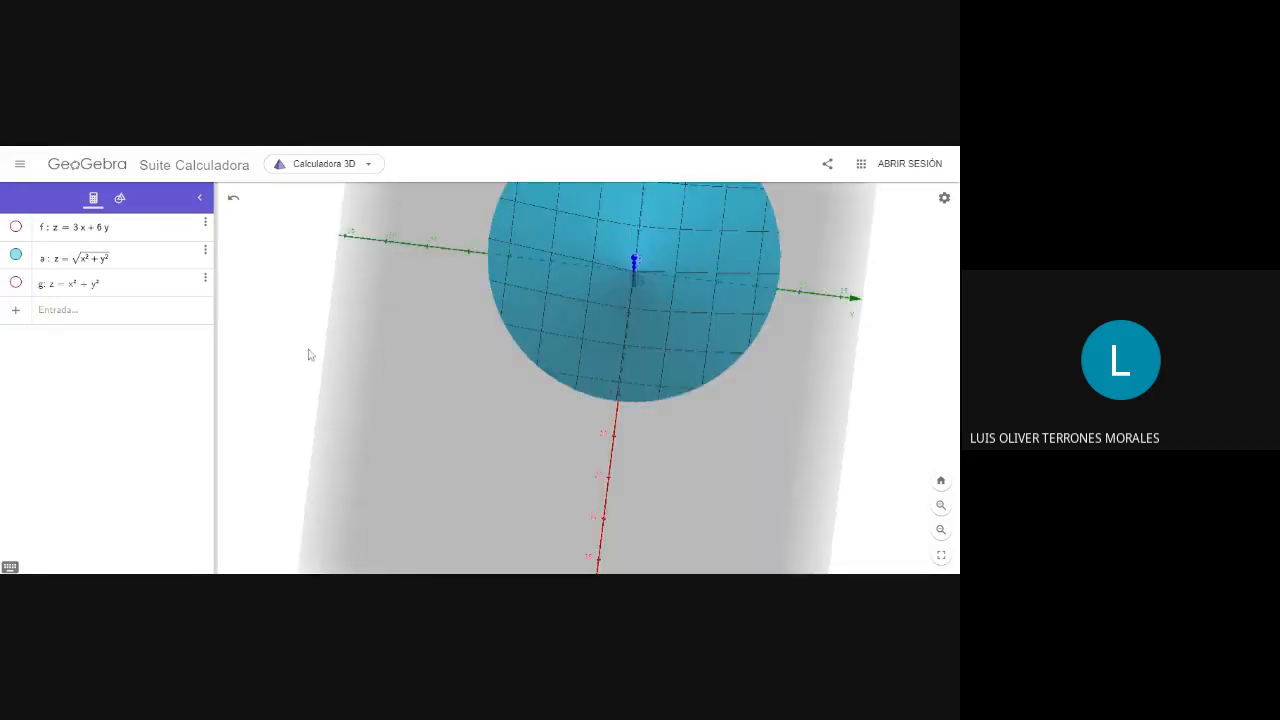
drag(309, 351, 309, 325)
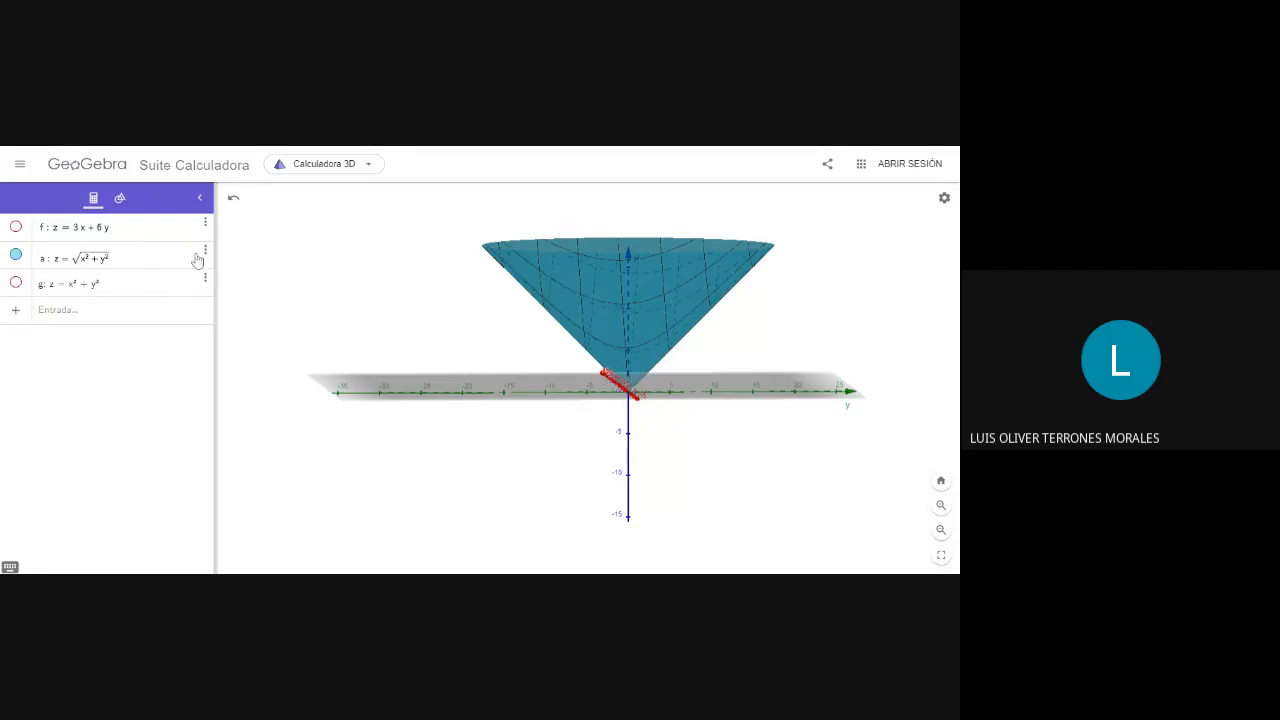
click(118, 200)
click(93, 200)
drag(463, 326, 462, 331)
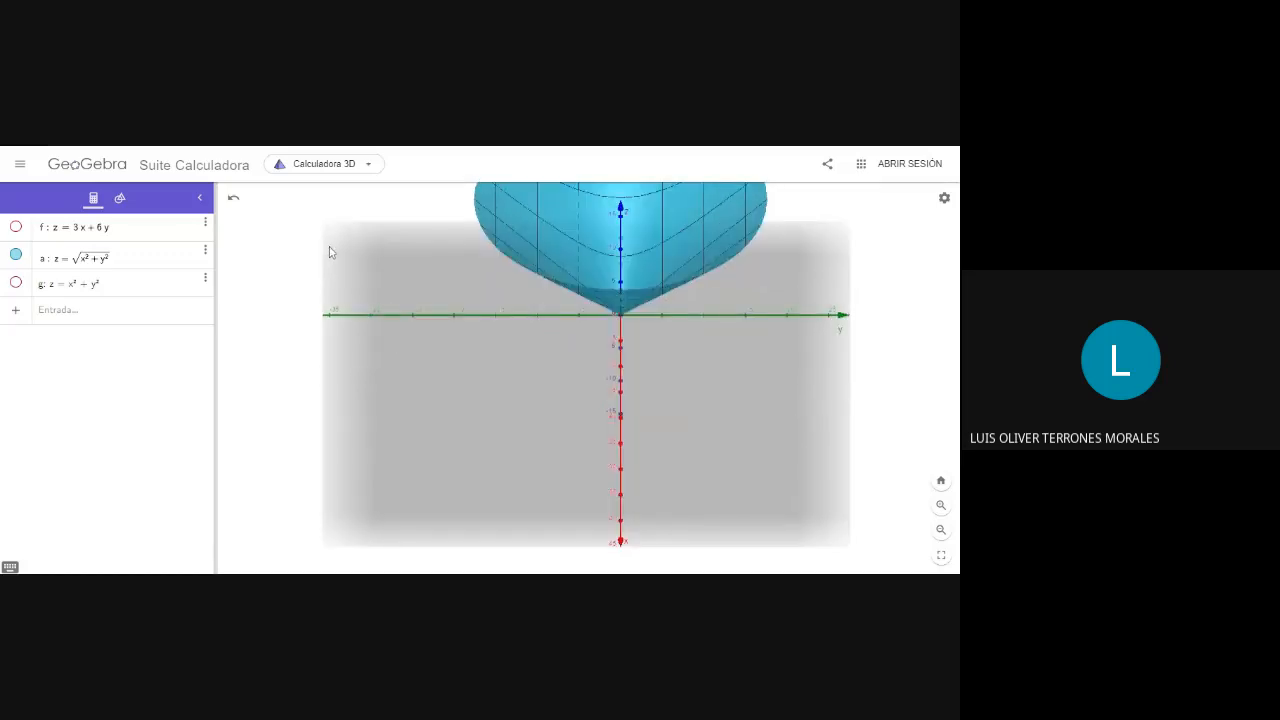
drag(330, 250, 331, 240)
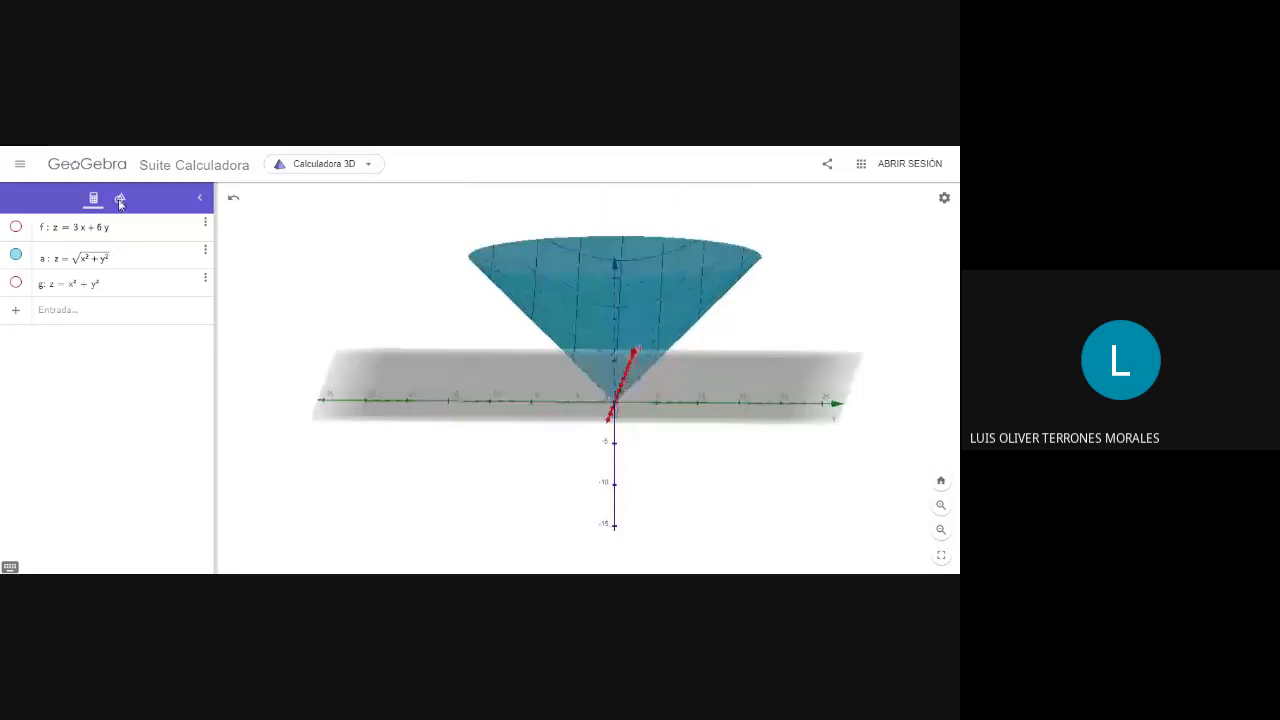
click(119, 201)
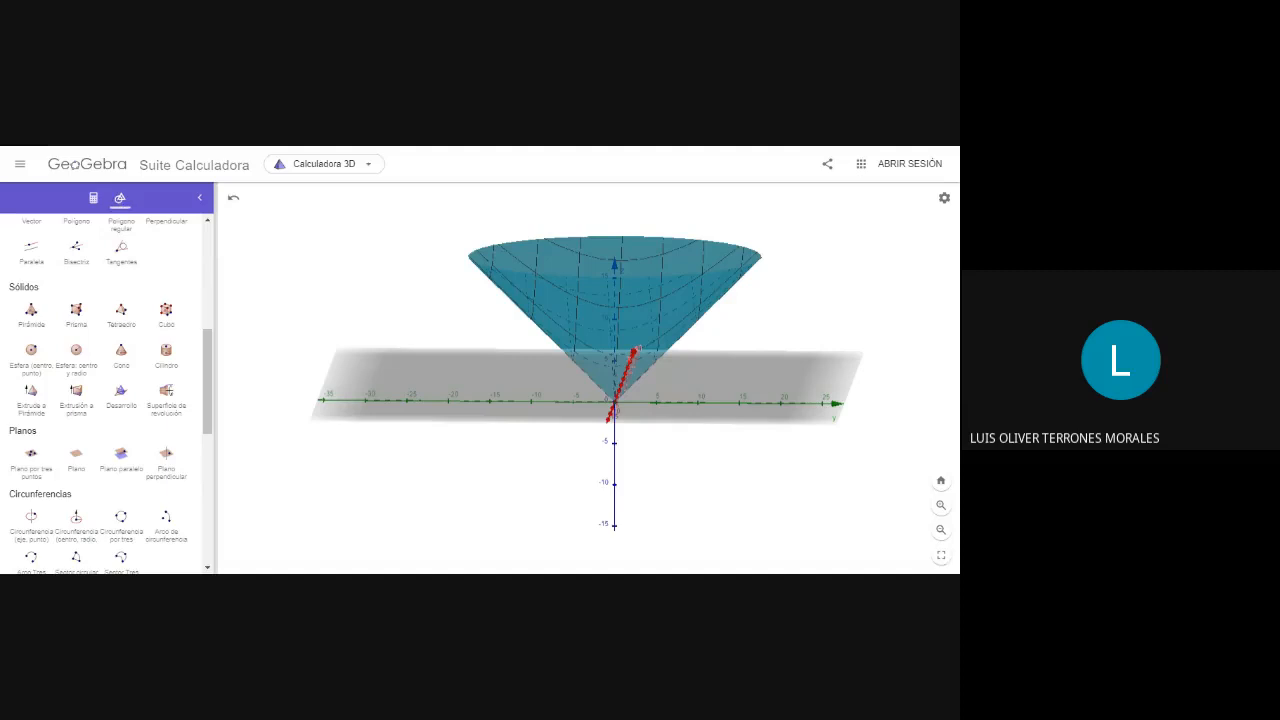
Clear the whole construction and discard it without saving
click(18, 166)
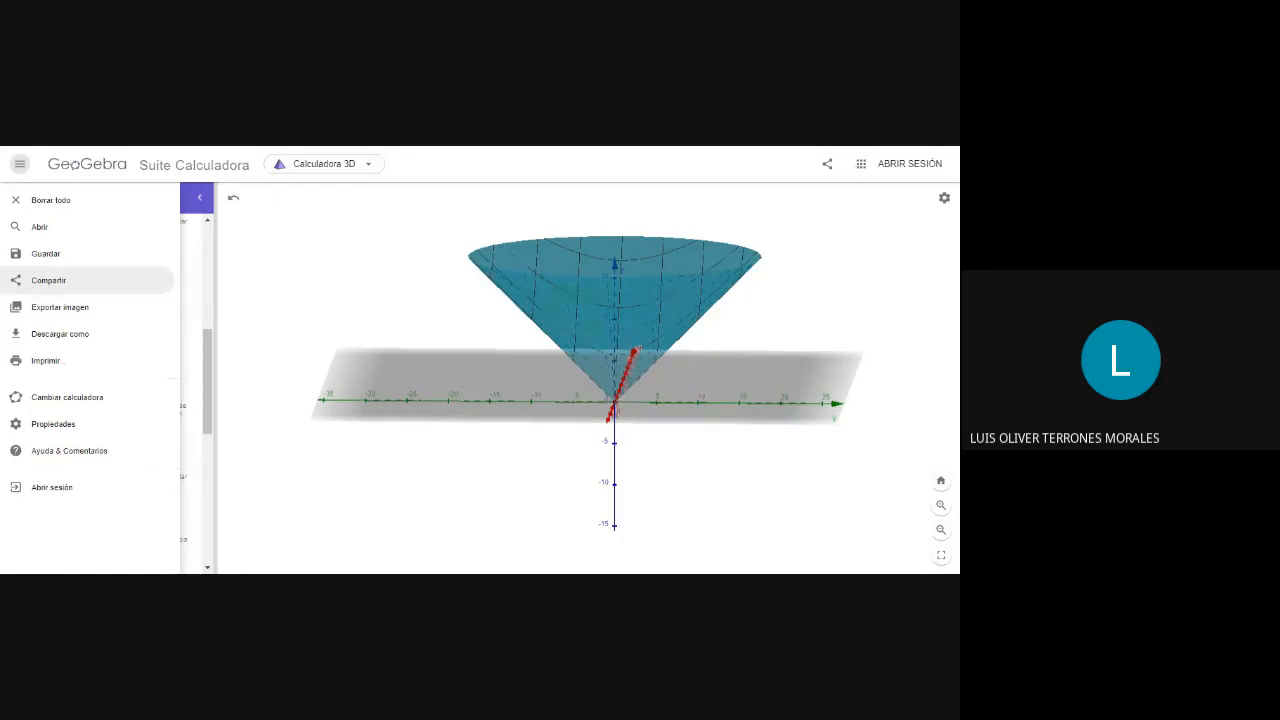
click(20, 164)
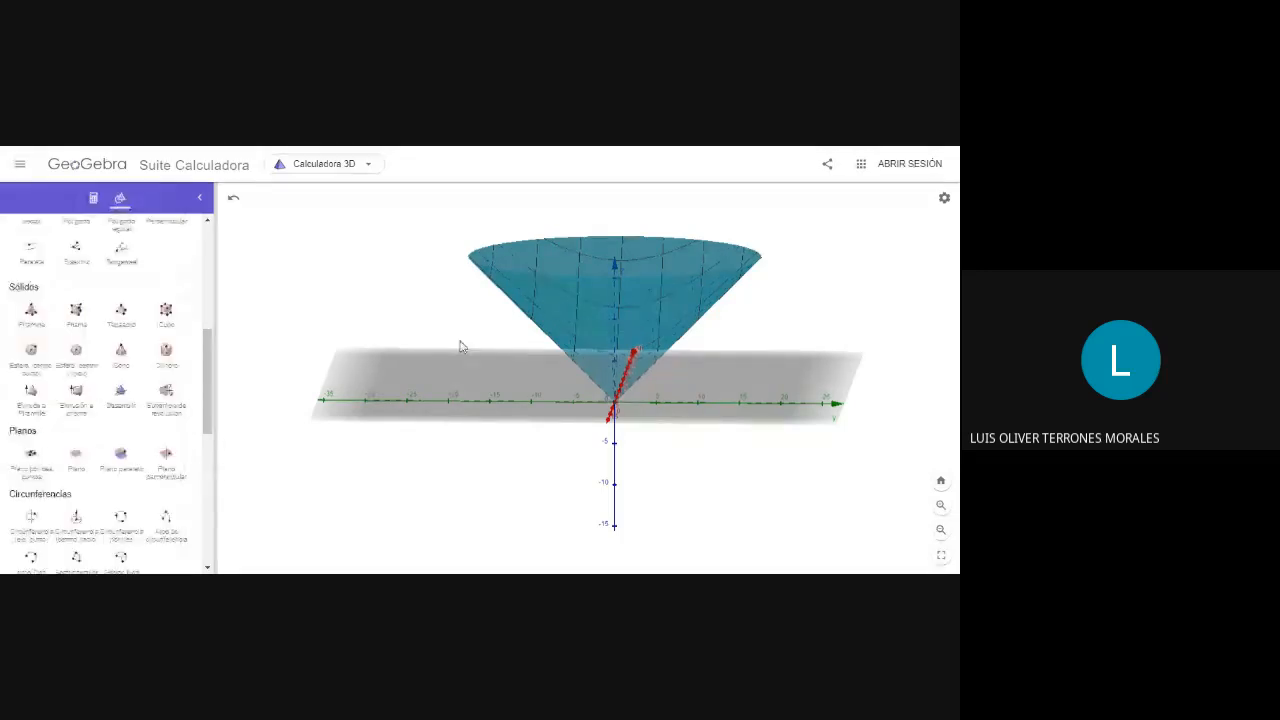
key(ctrl+s)
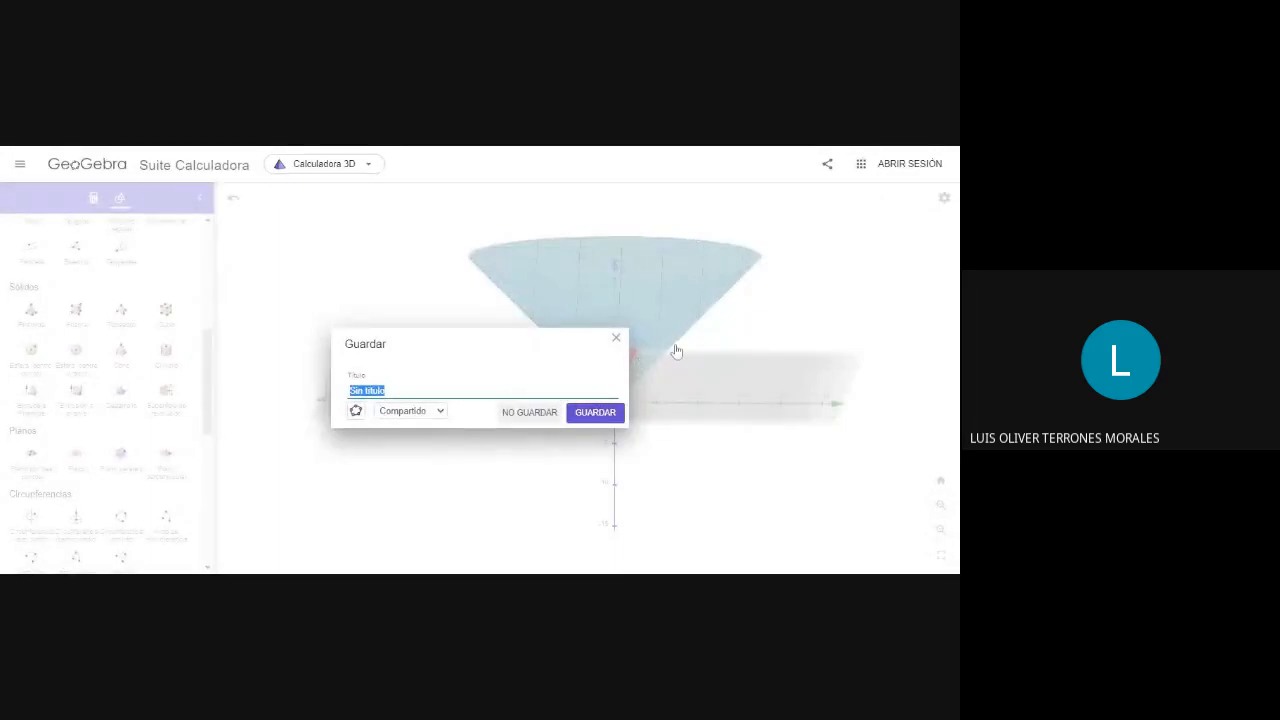
click(530, 413)
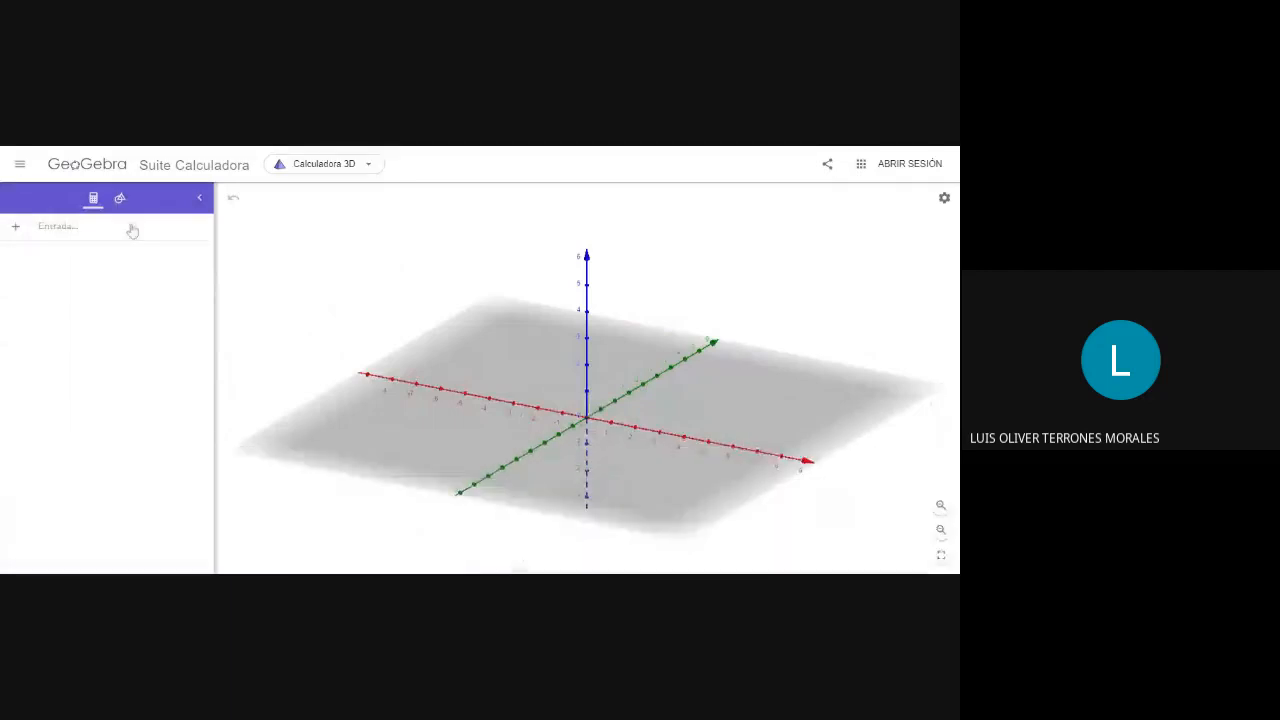
Enter the equation z = x² − y² as a new surface in the empty algebra list
click(128, 231)
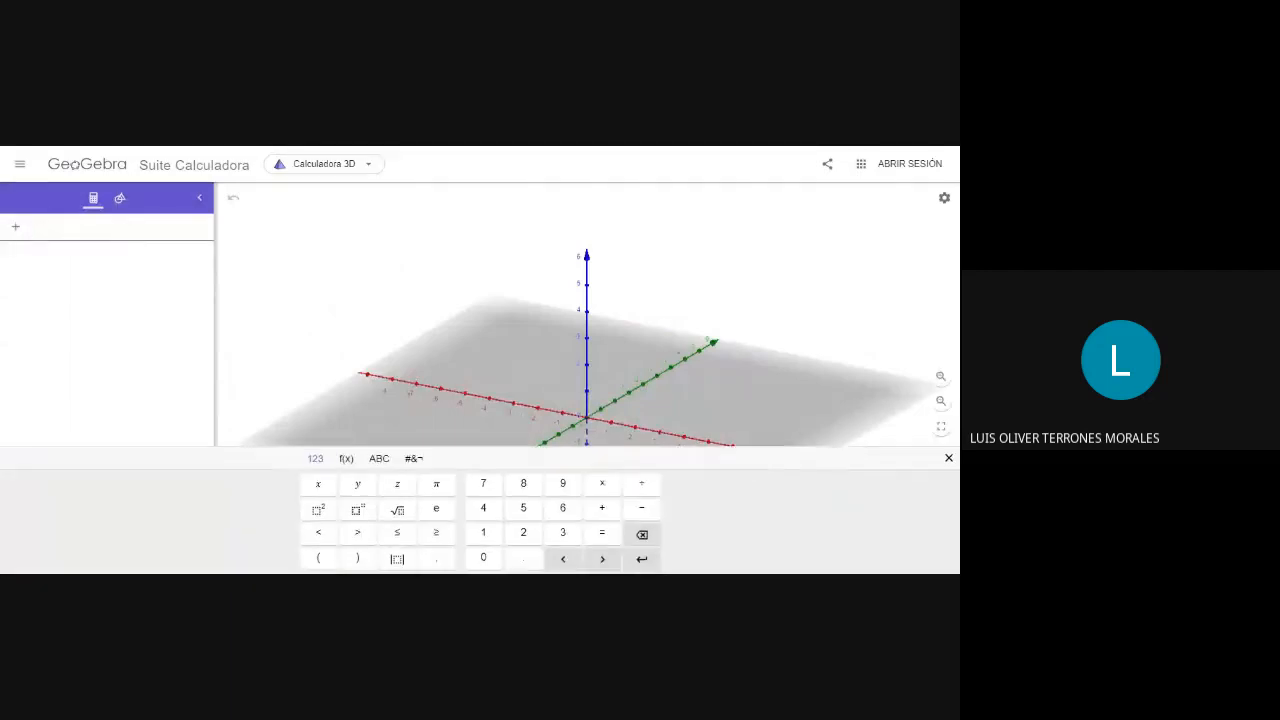
text(z =)
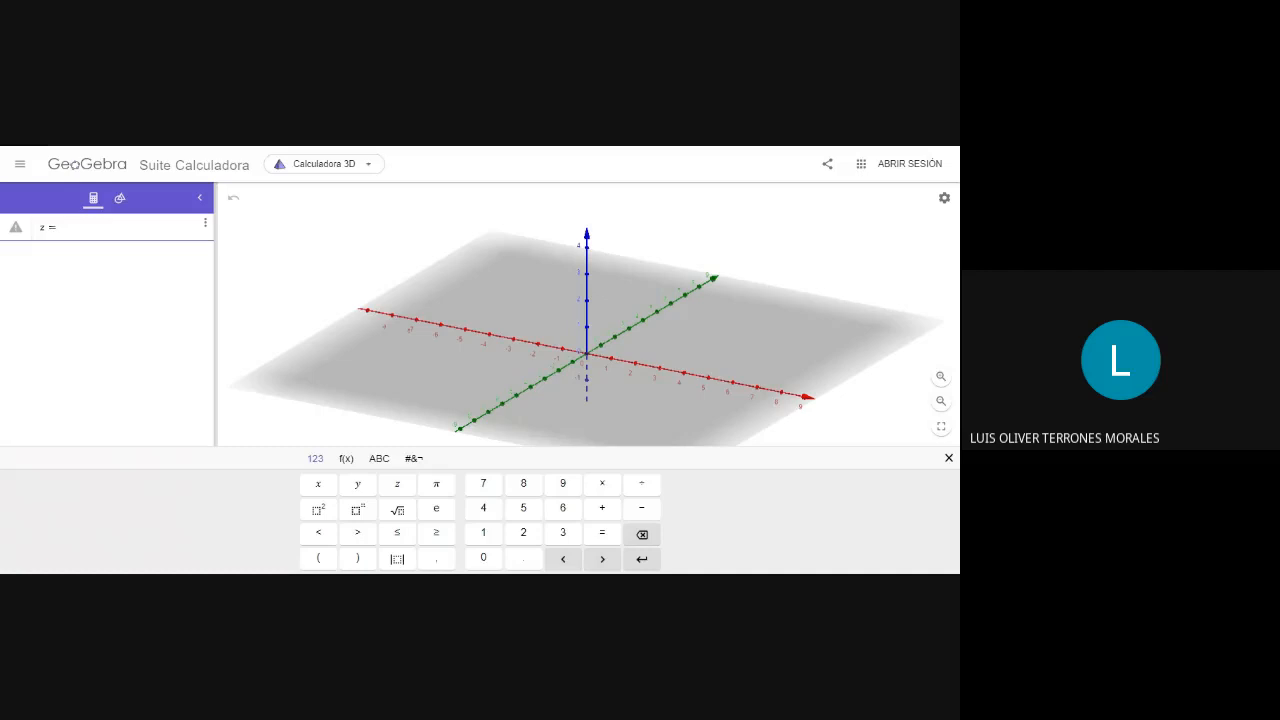
text(x^2)
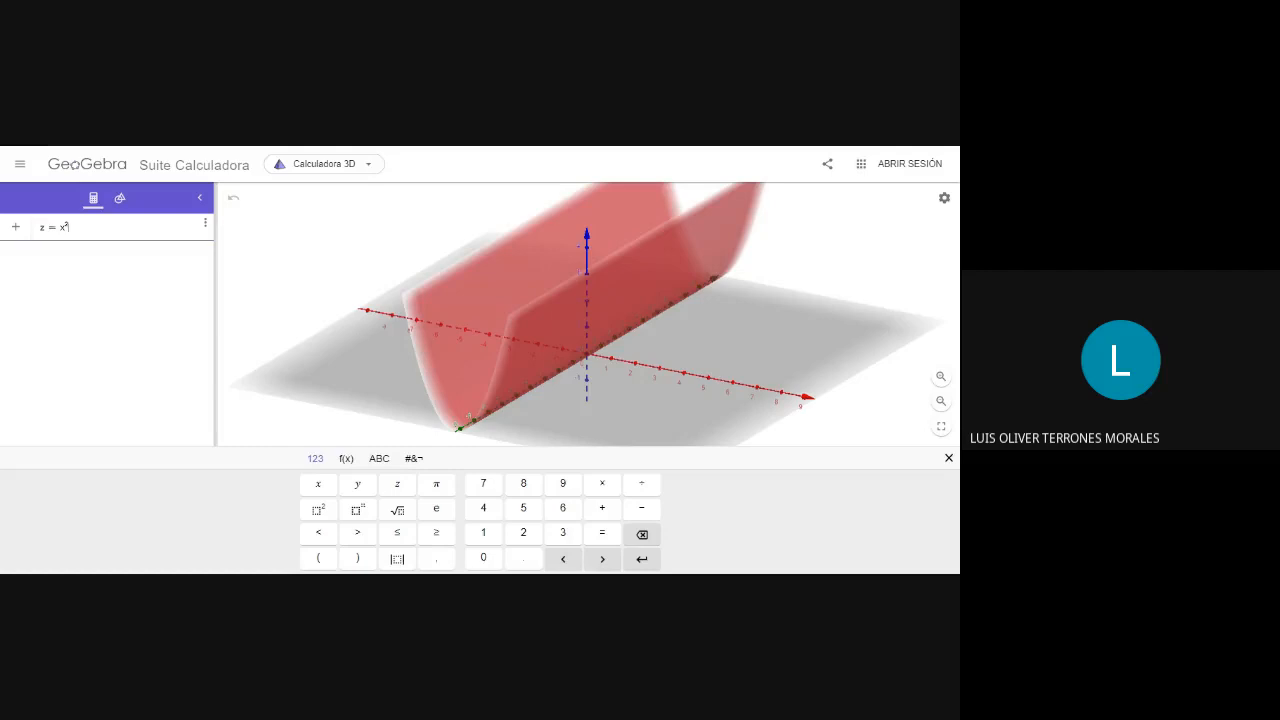
text(-y)
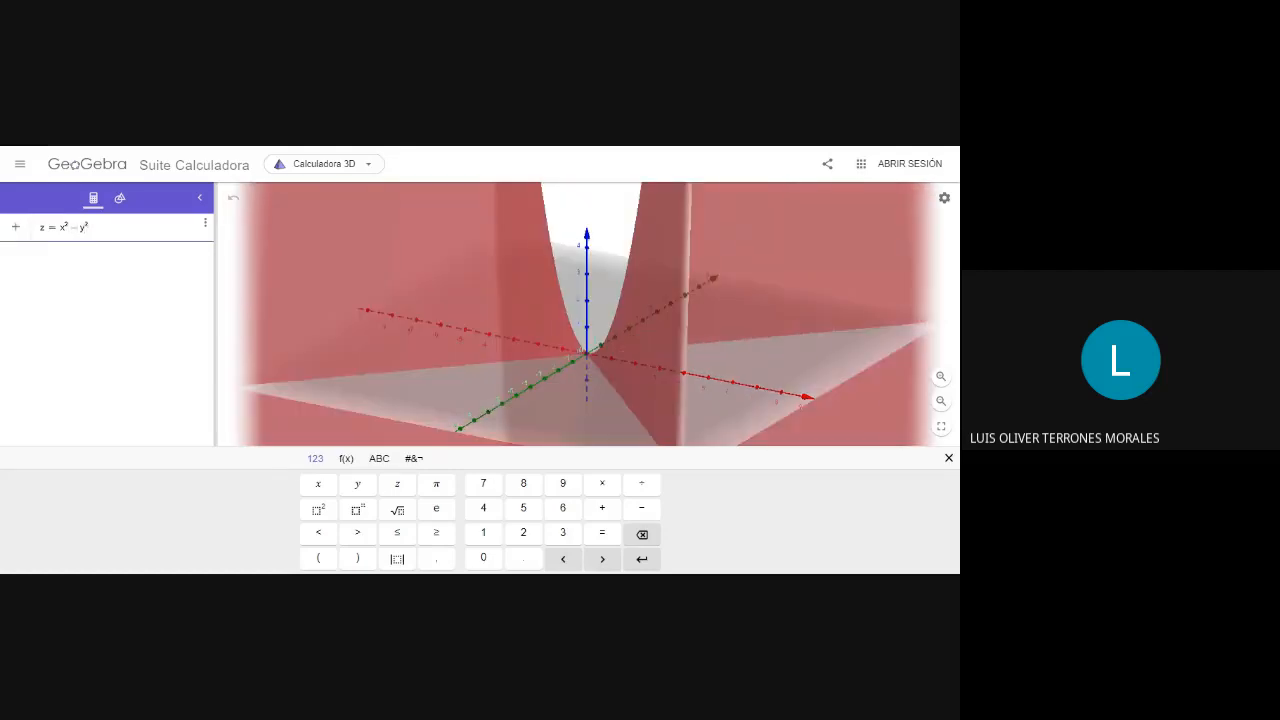
Plot the entered surface z = x² − y² and inspect it in the 3D view
key(Return)
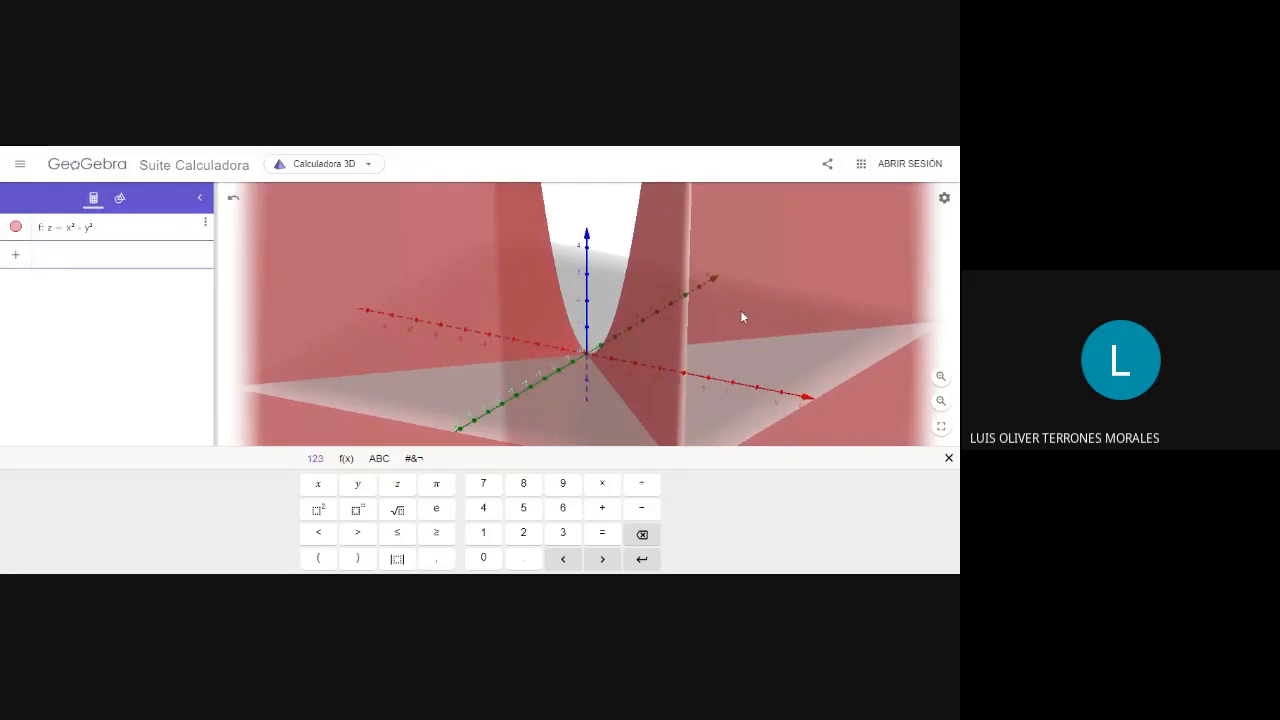
drag(613, 264, 649, 313)
click(613, 301)
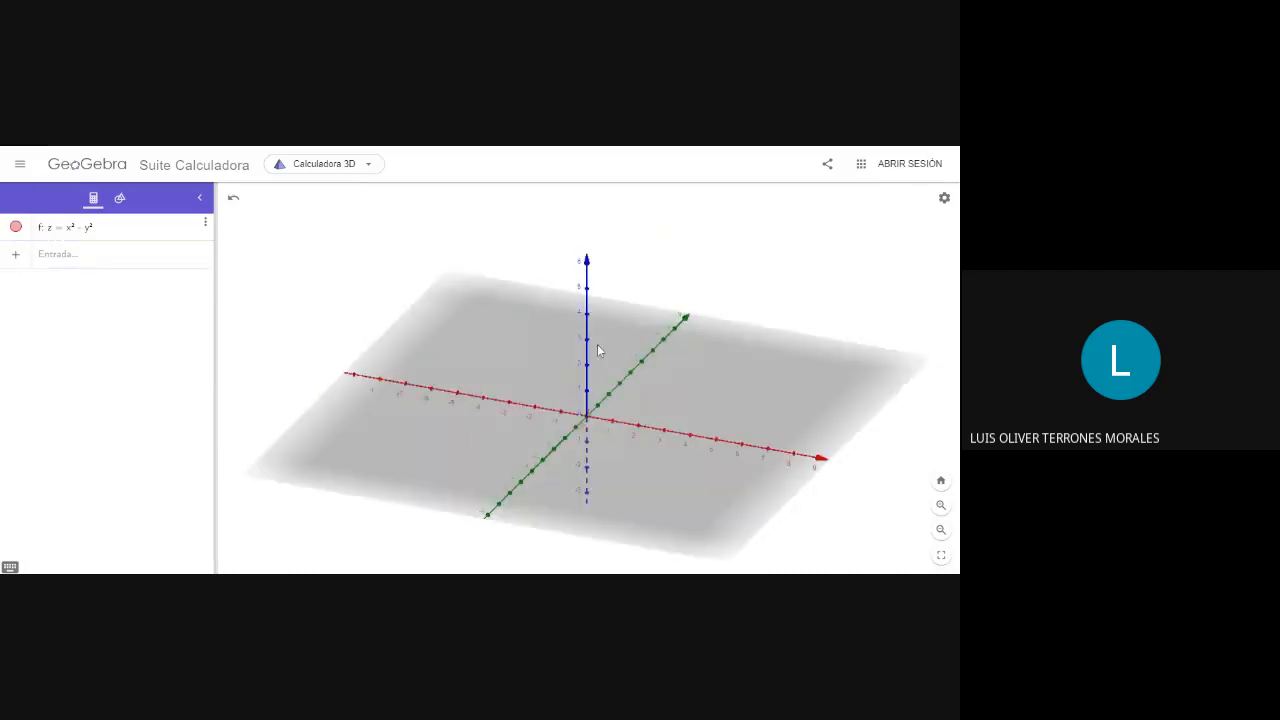
Try to redraw the surface z = x² − y² by reopening its equation and confirming it unchanged
click(104, 230)
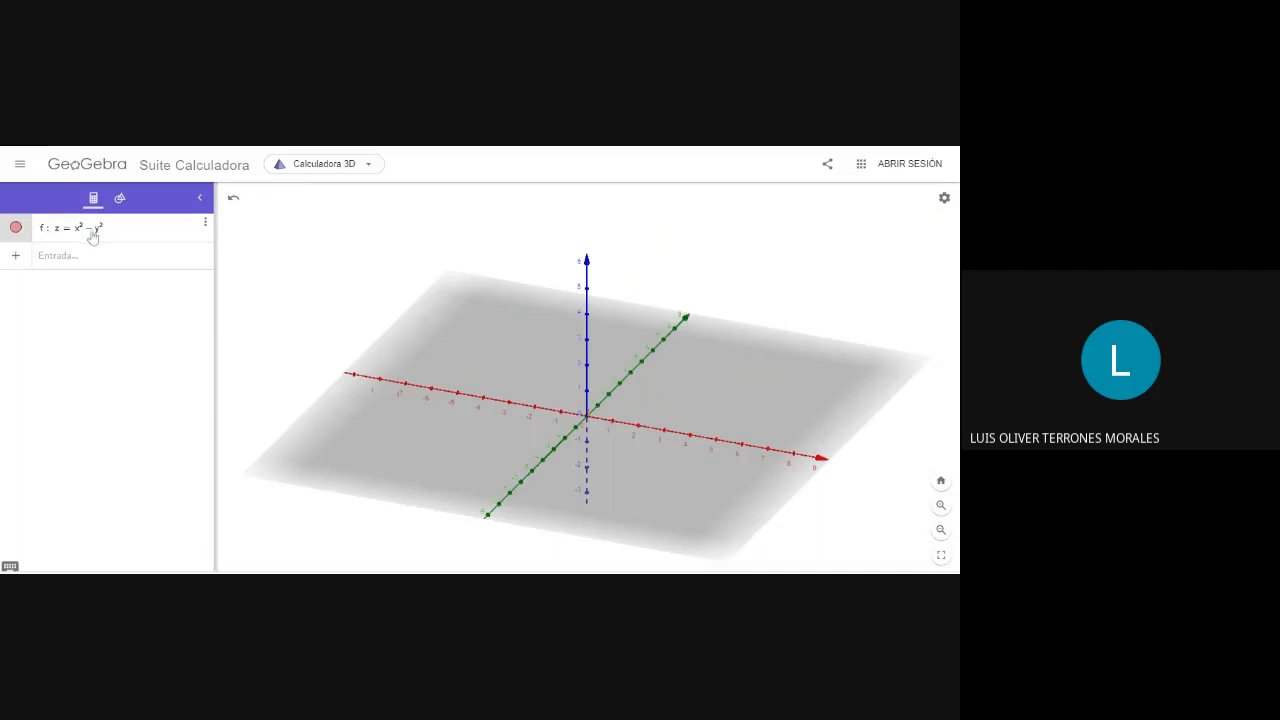
click(104, 235)
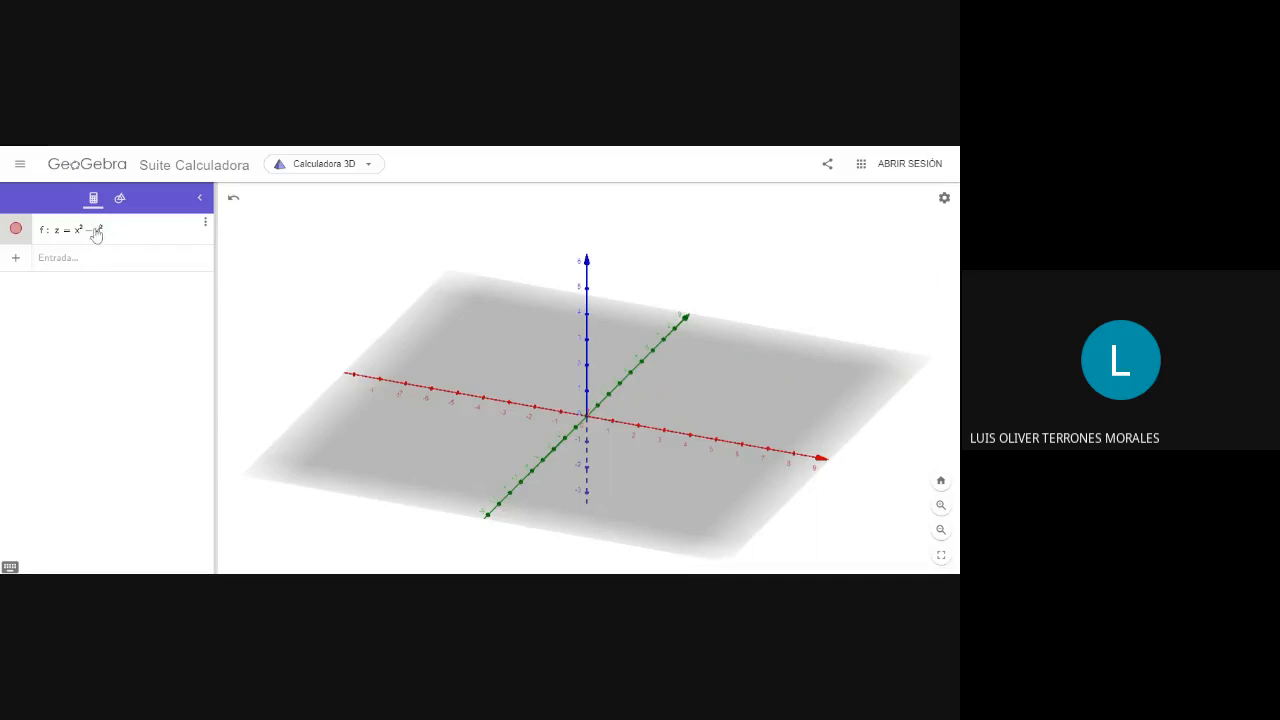
key(Return)
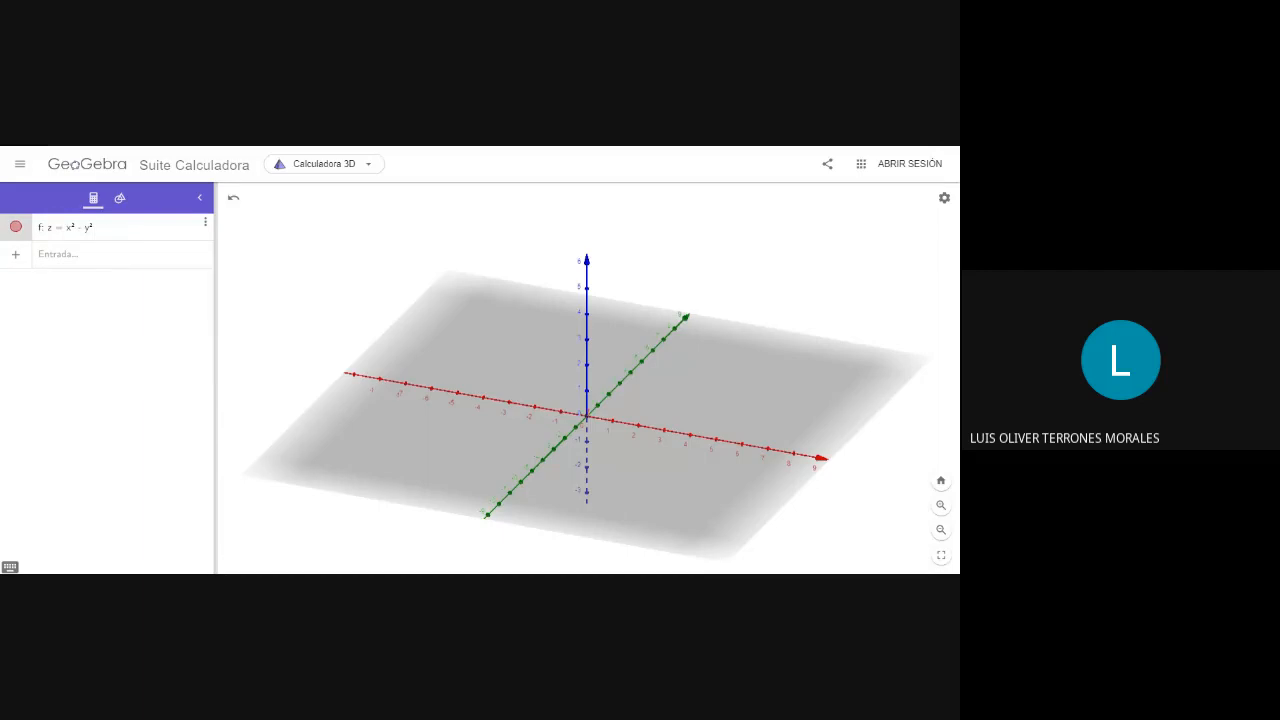
Replace the minus sign in the first surface's equation with a plus, making it z = x² + y²
click(94, 232)
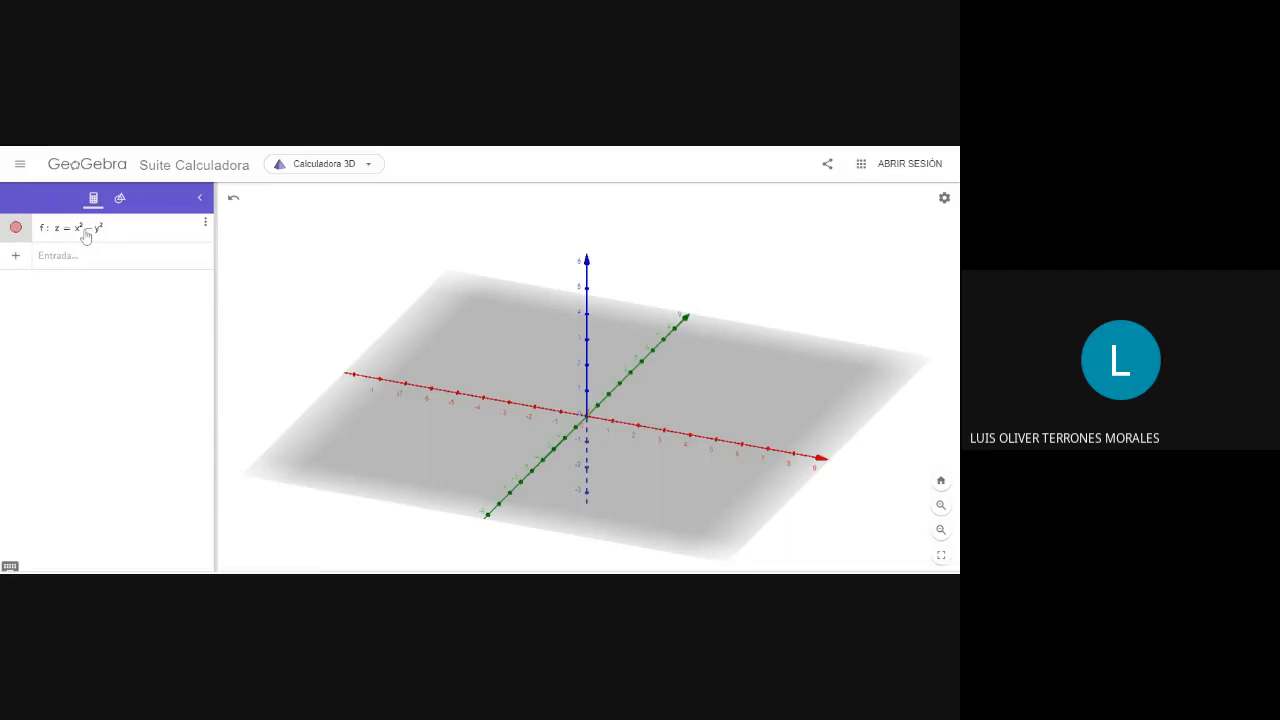
key(BackSpace)
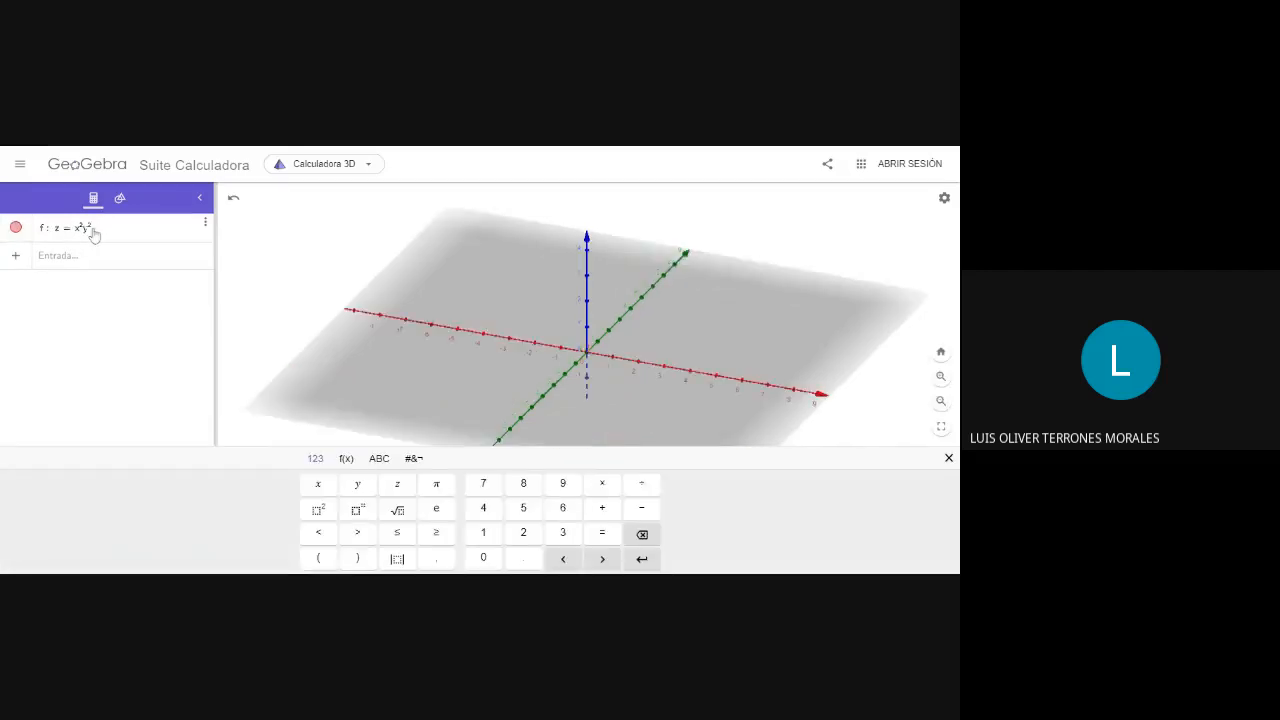
text(+)
key(Return)
Enter the equation z = x² + y² as a second surface in the empty row of the algebra list
click(55, 256)
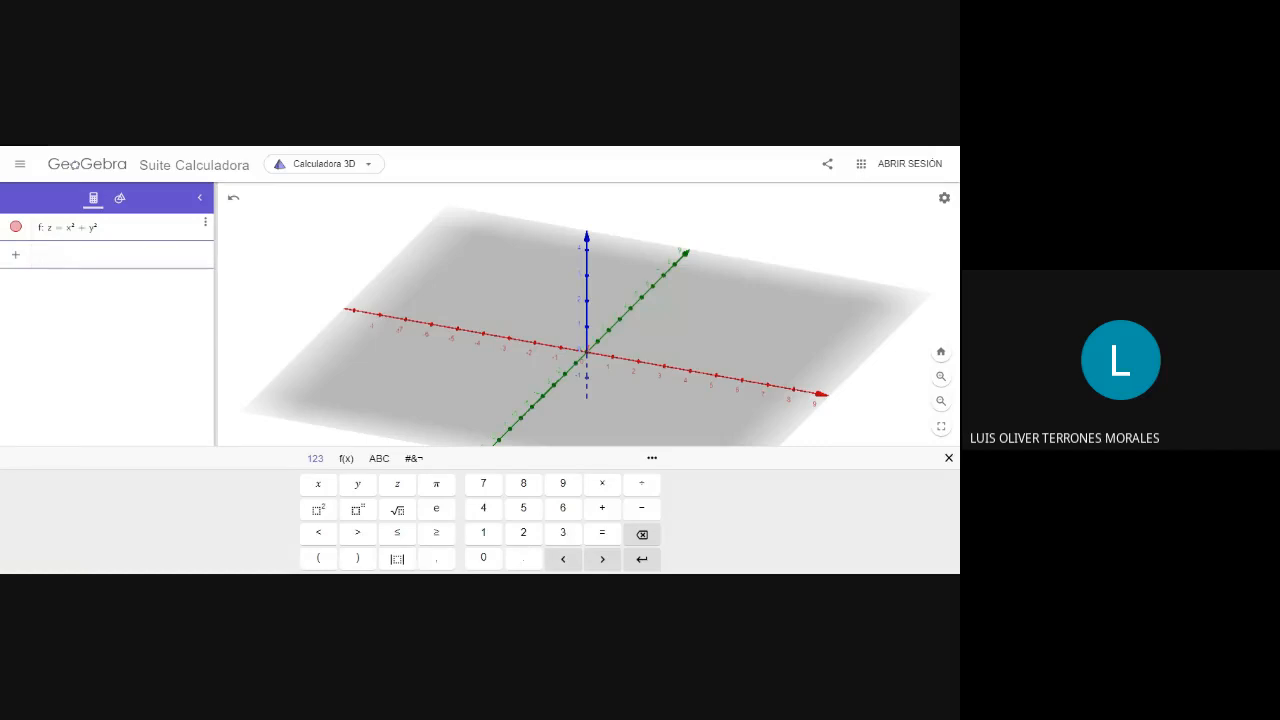
text(z =)
text(x^2)
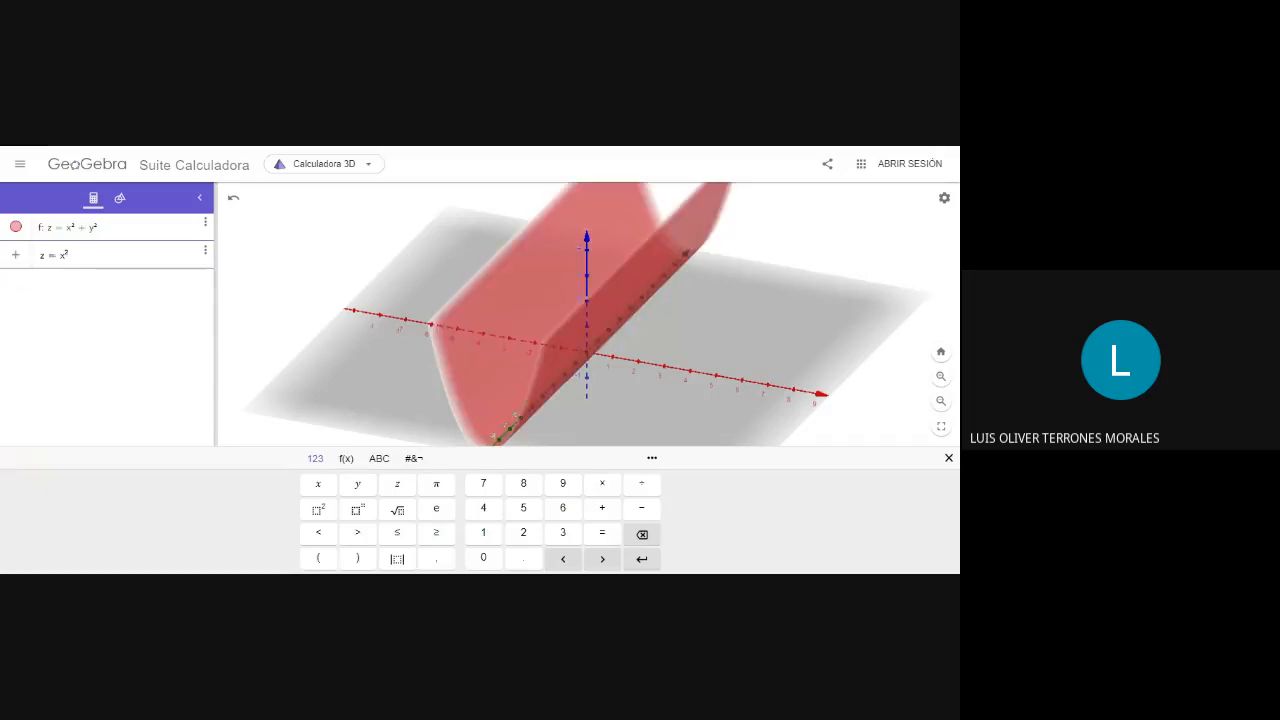
text(+)
text(y)
text(^2)
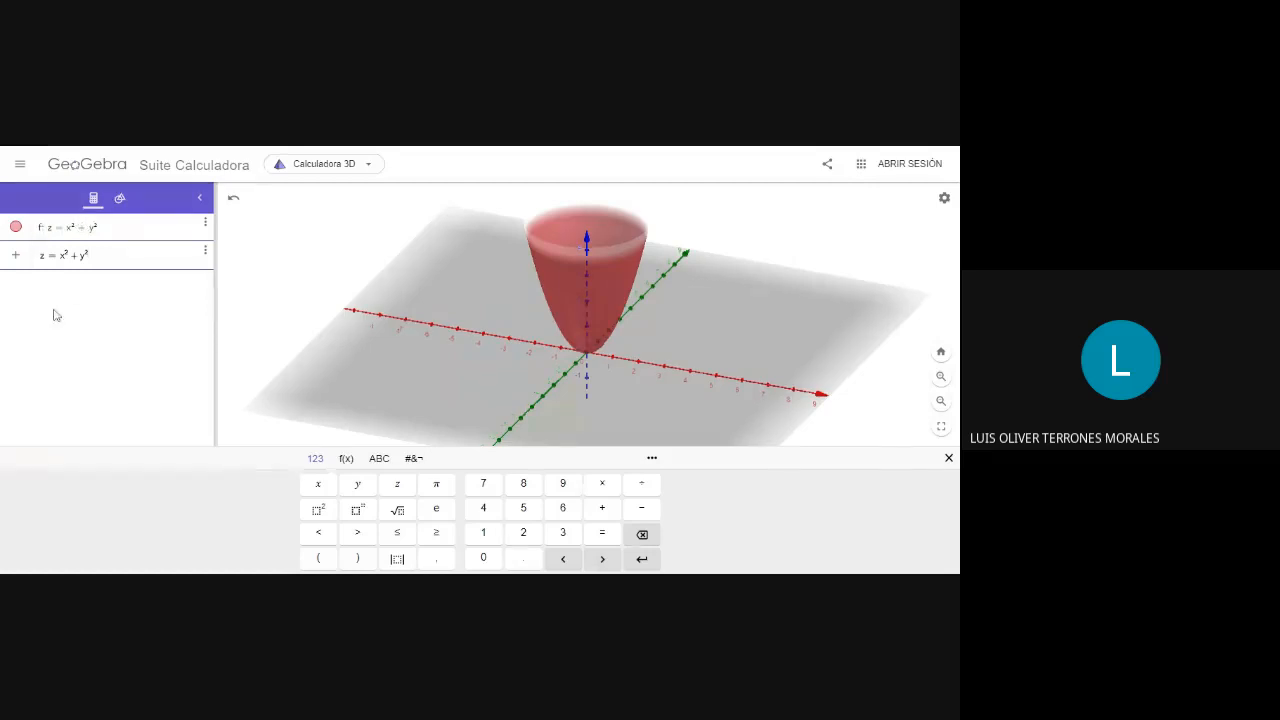
Hide surface f and delete it from the algebra list, keeping only the paraboloid g
click(16, 229)
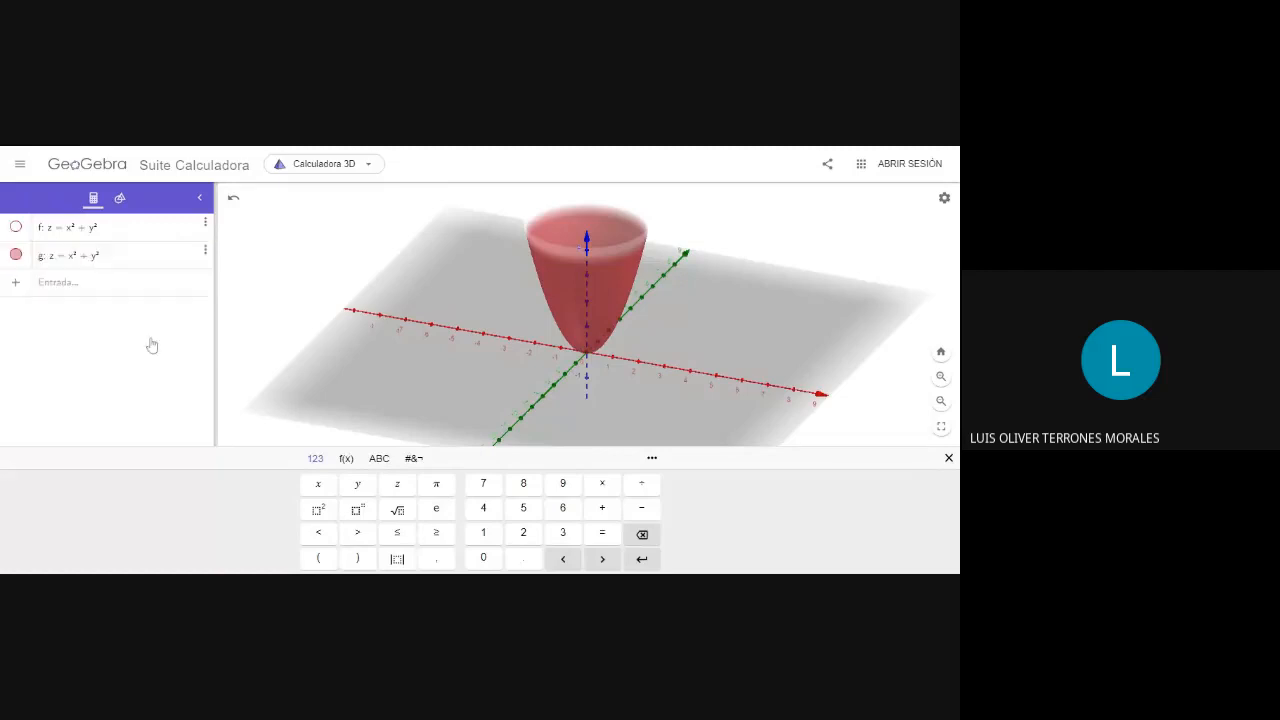
click(205, 224)
click(222, 241)
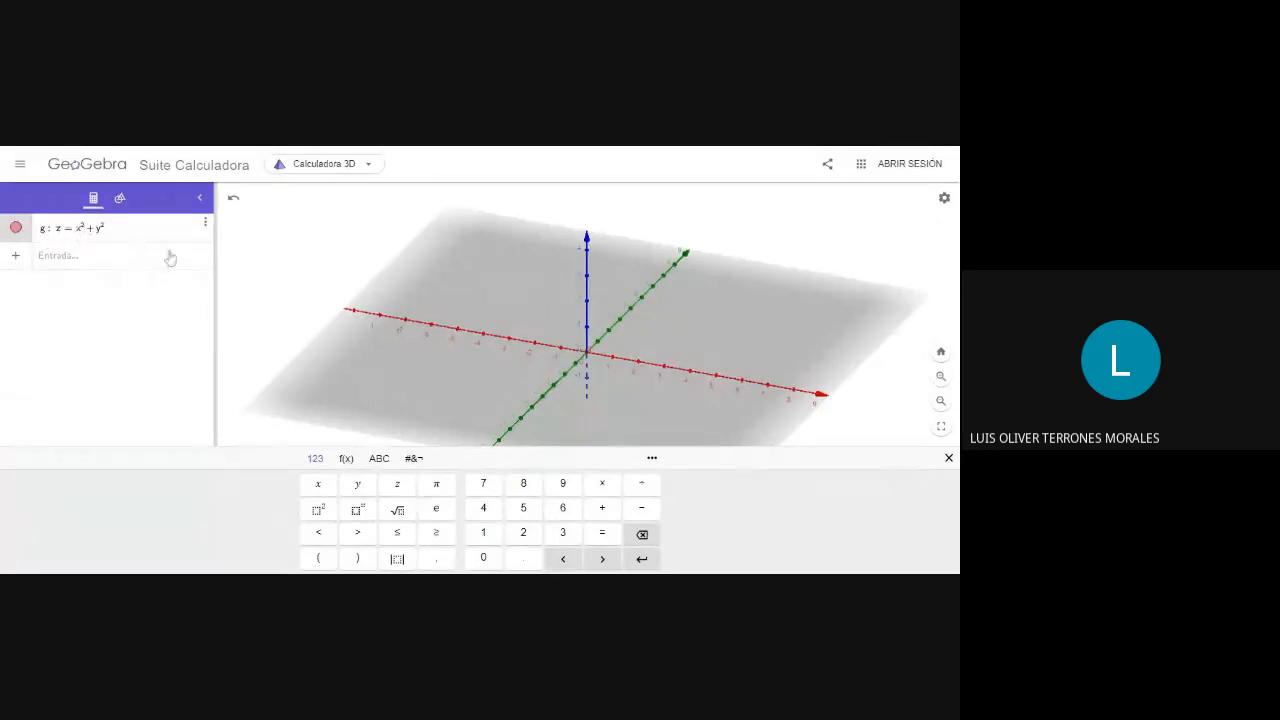
click(61, 262)
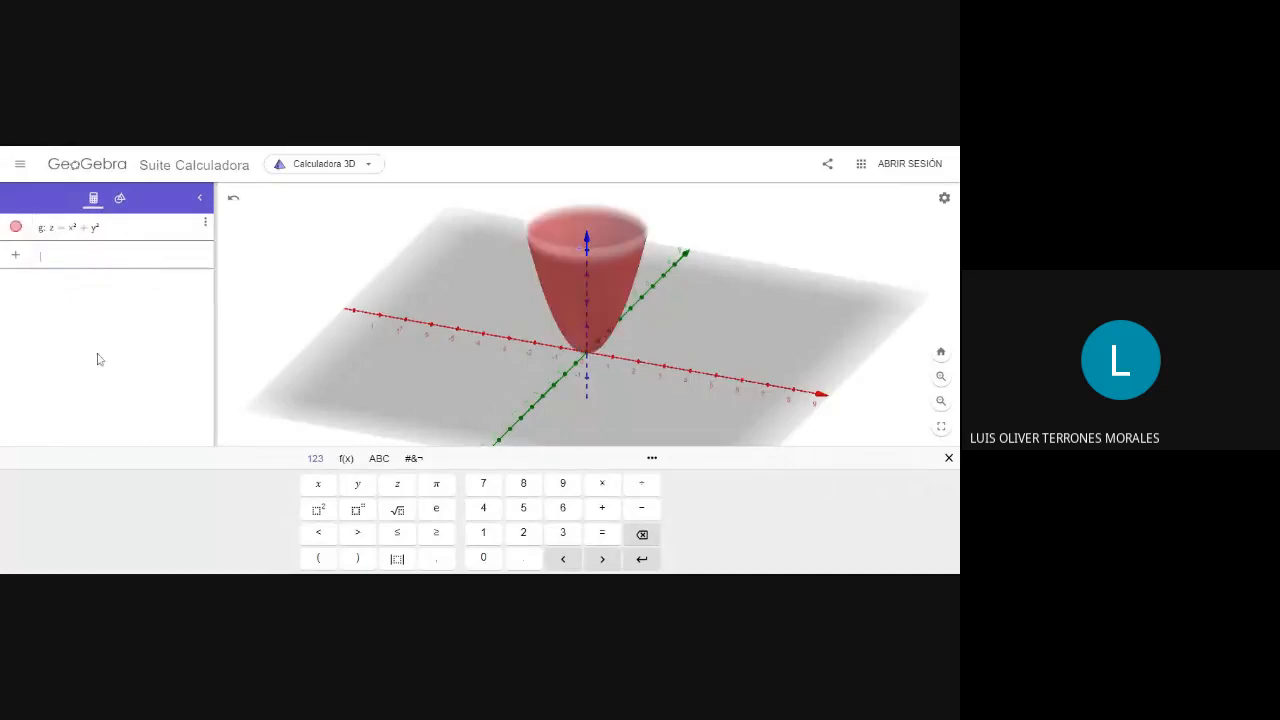
click(846, 278)
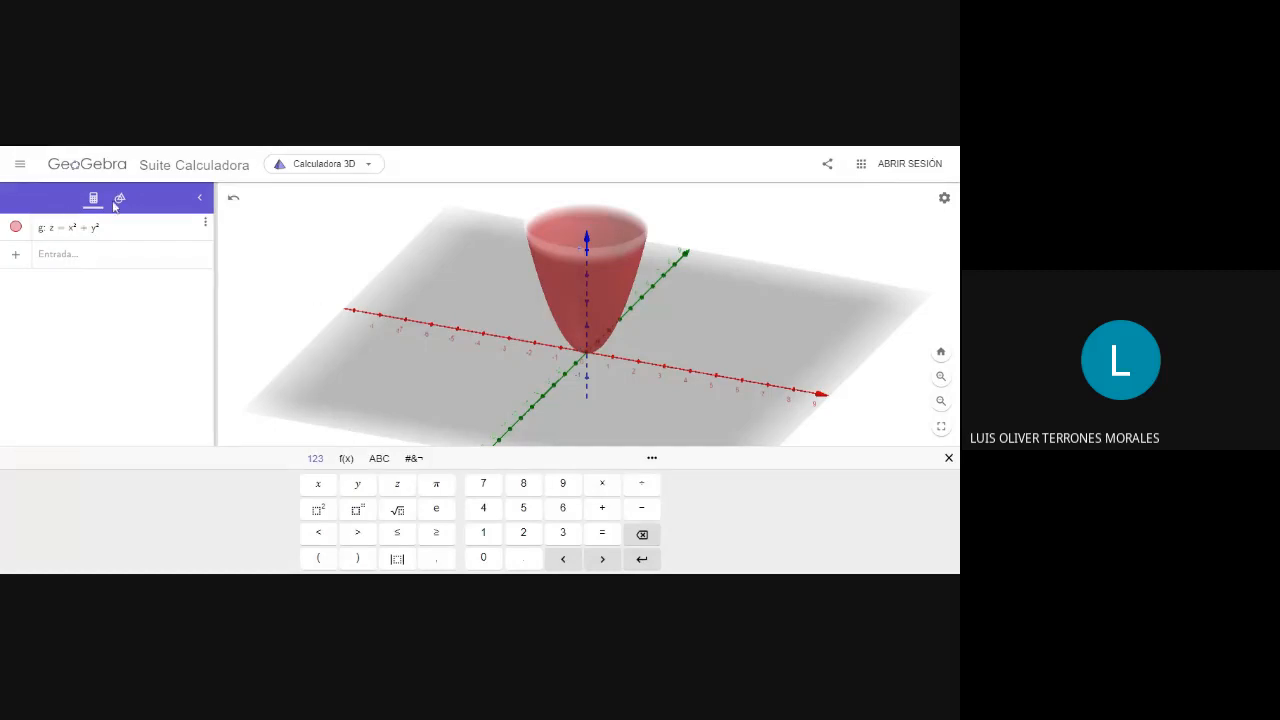
Download the paraboloid construction as a PNG image
click(19, 166)
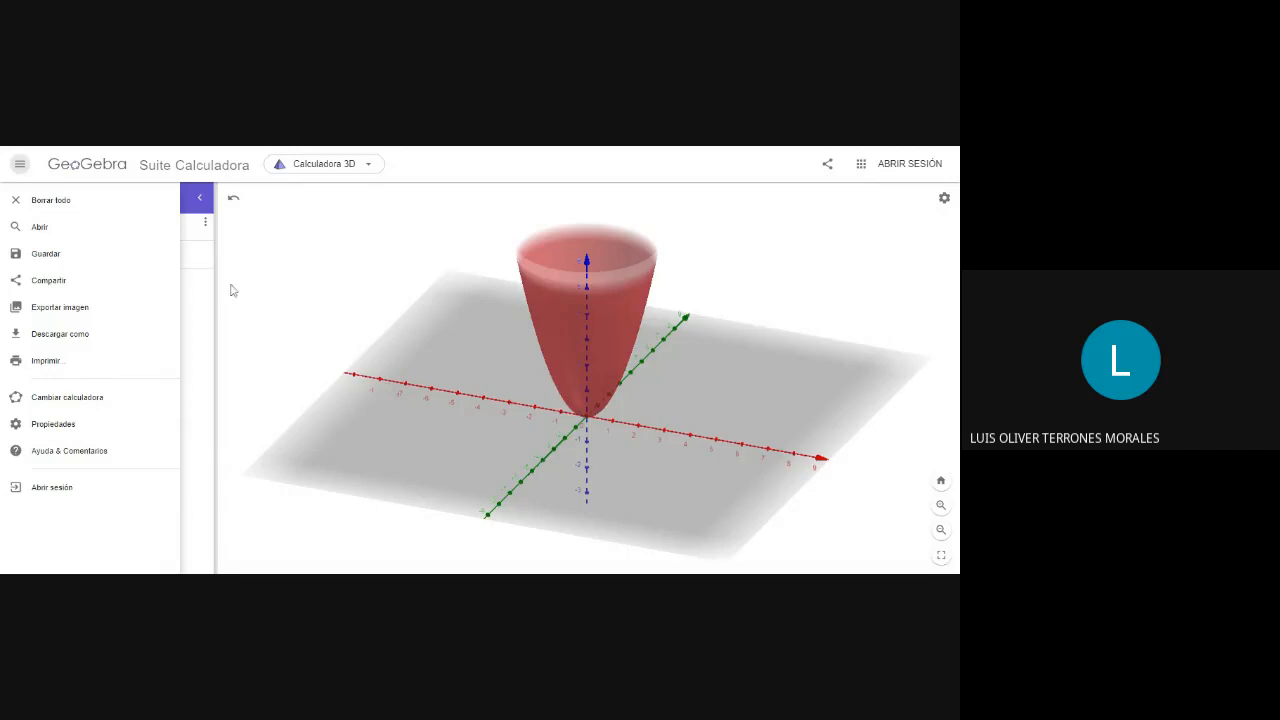
click(65, 340)
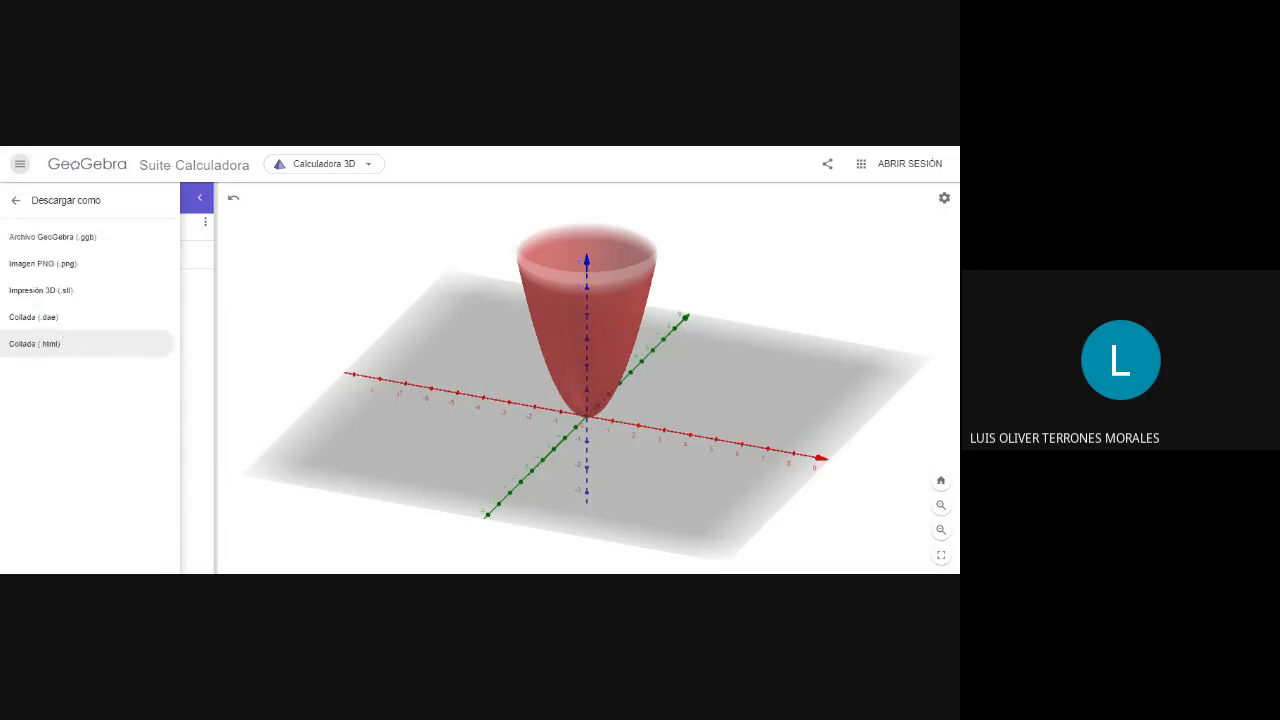
click(42, 266)
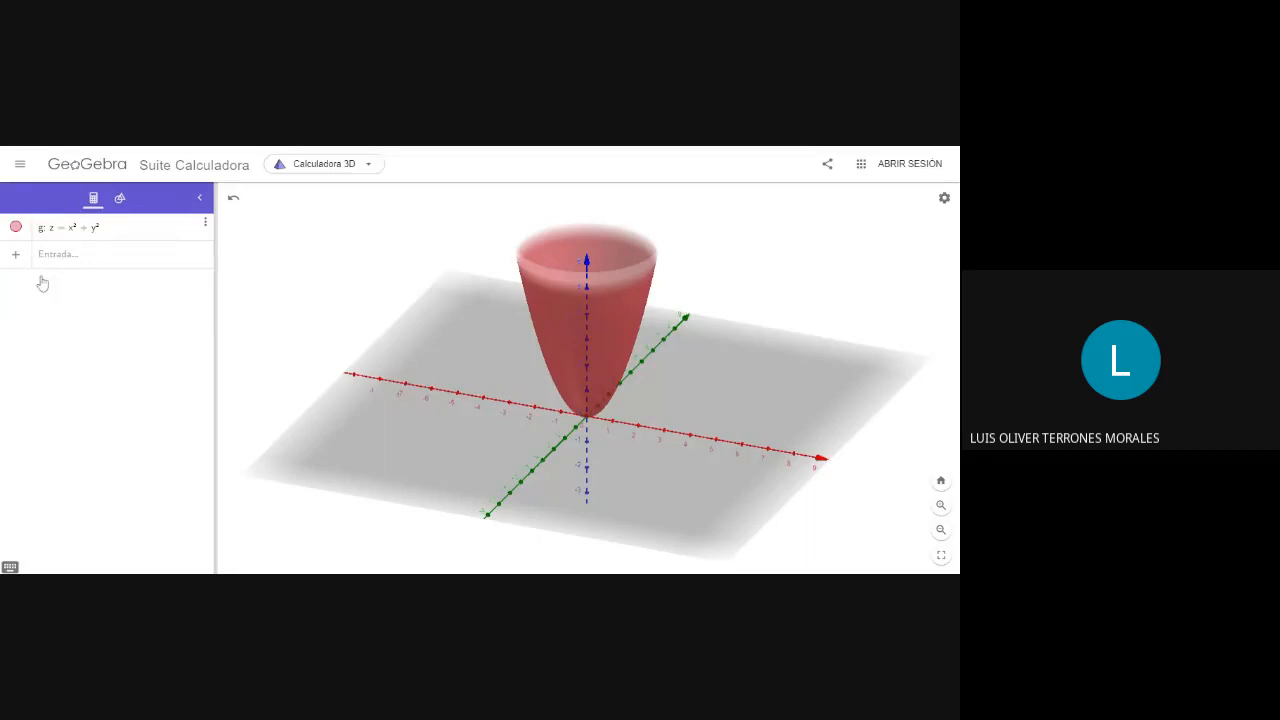